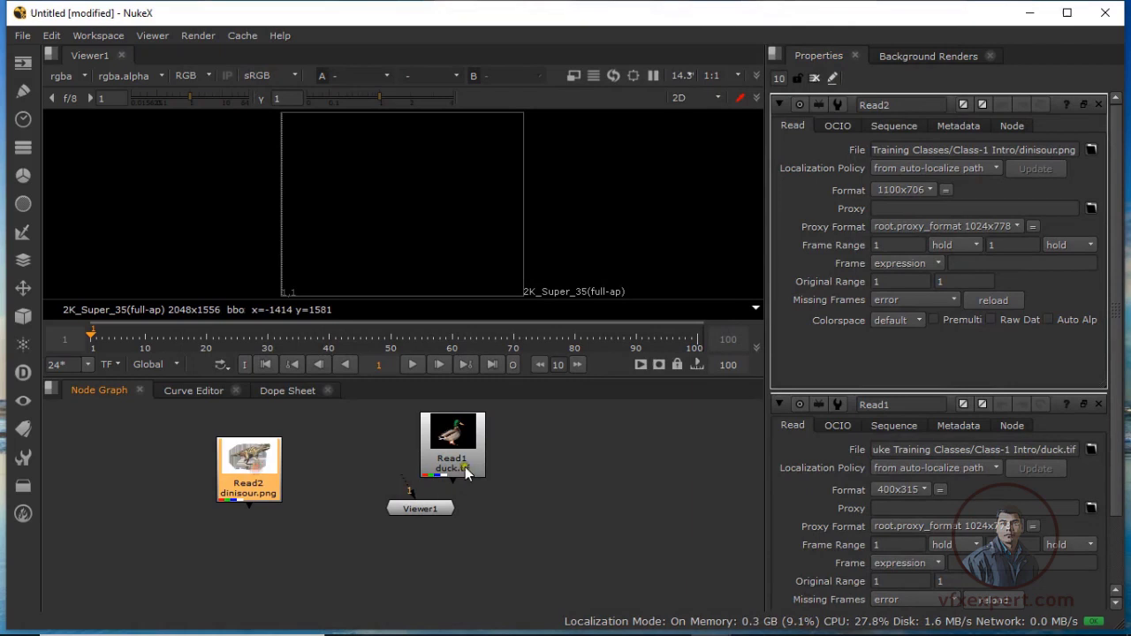
# Step: Rearrange the dinosaur and duck Read nodes side by side in the node graph, with Viewer1 below them
pyautogui.moveTo(472, 460); pyautogui.dragTo(376, 448)
pyautogui.moveTo(444, 520); pyautogui.dragTo(370, 539)
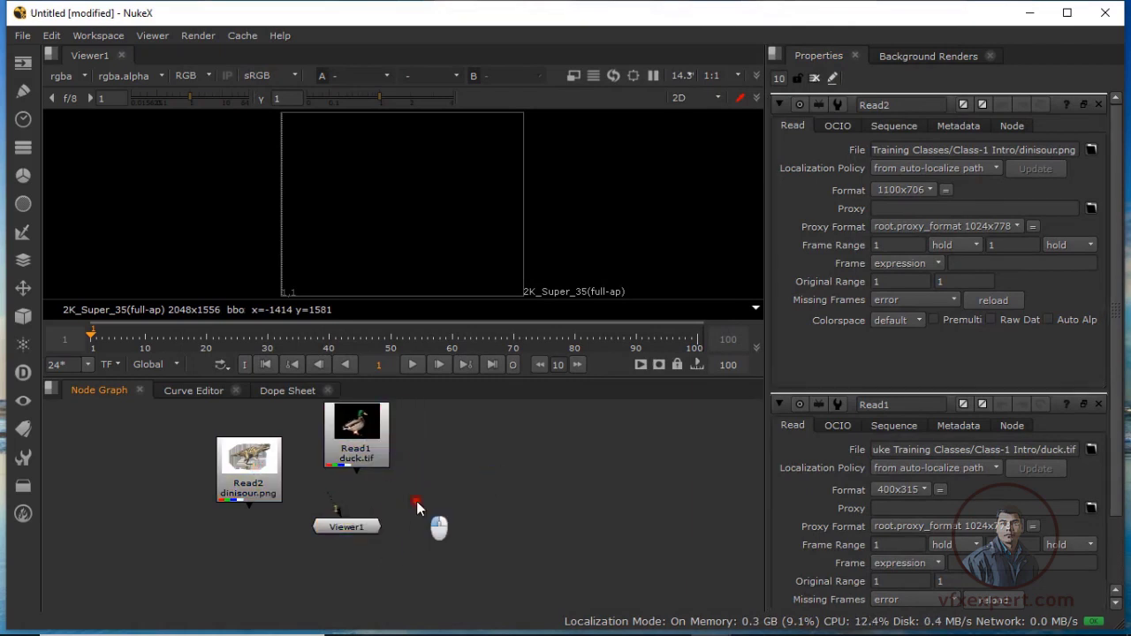
pyautogui.moveTo(273, 473); pyautogui.dragTo(241, 458)
pyautogui.moveTo(360, 448); pyautogui.dragTo(298, 455)
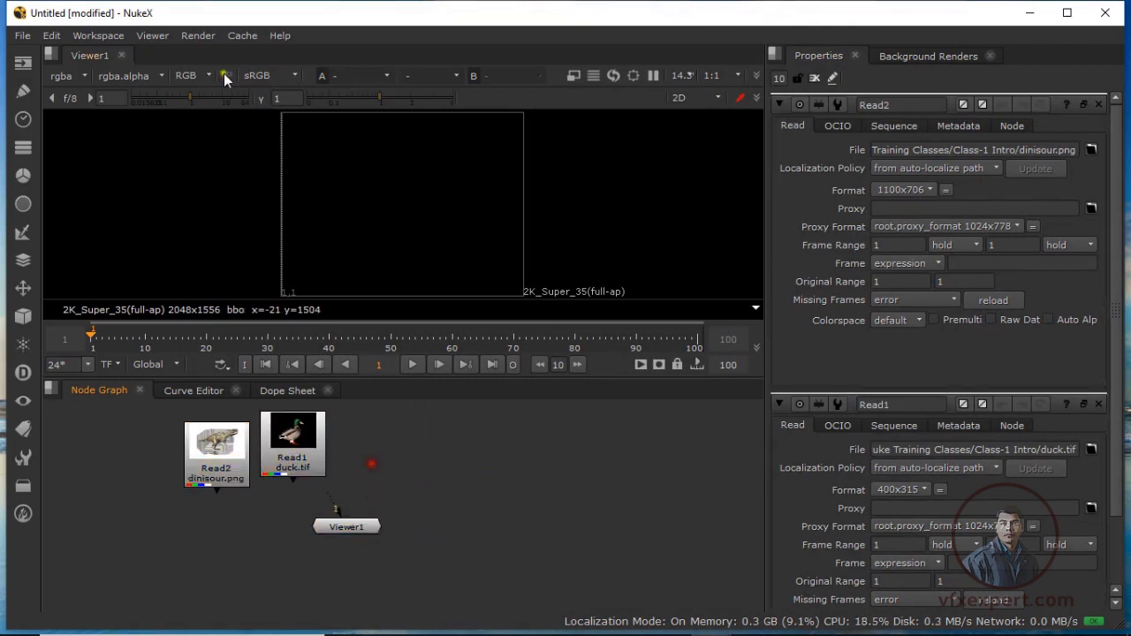
# Step: Add a Read node that loads Ireland-road-tip-6.jpg and place it to the right of the duck node
pyautogui.click(24, 62)
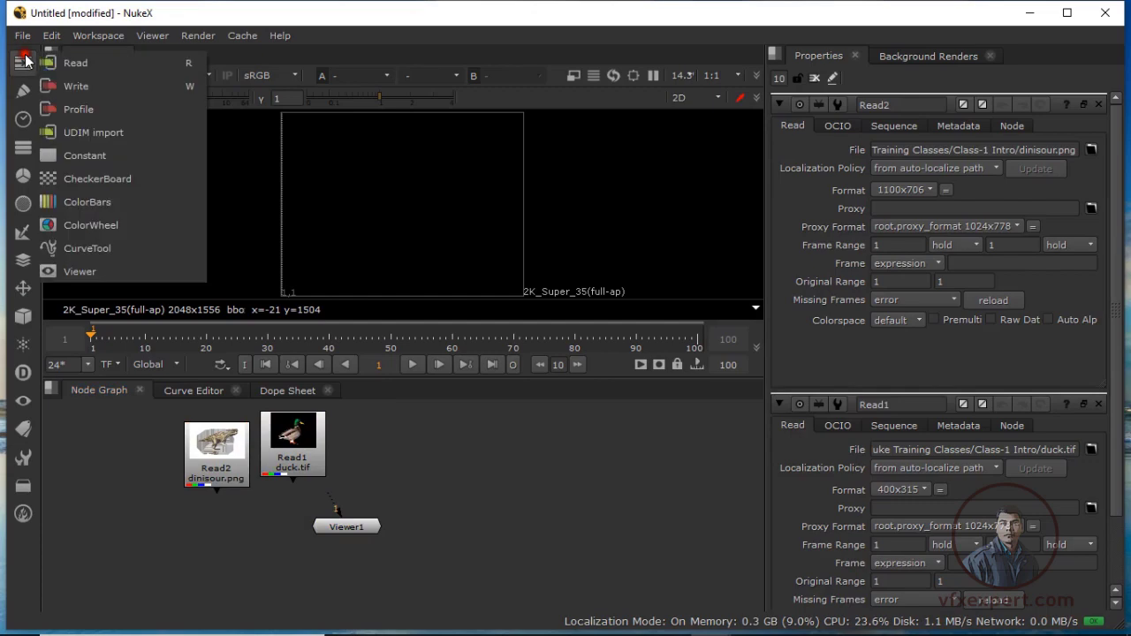
pyautogui.click(70, 63)
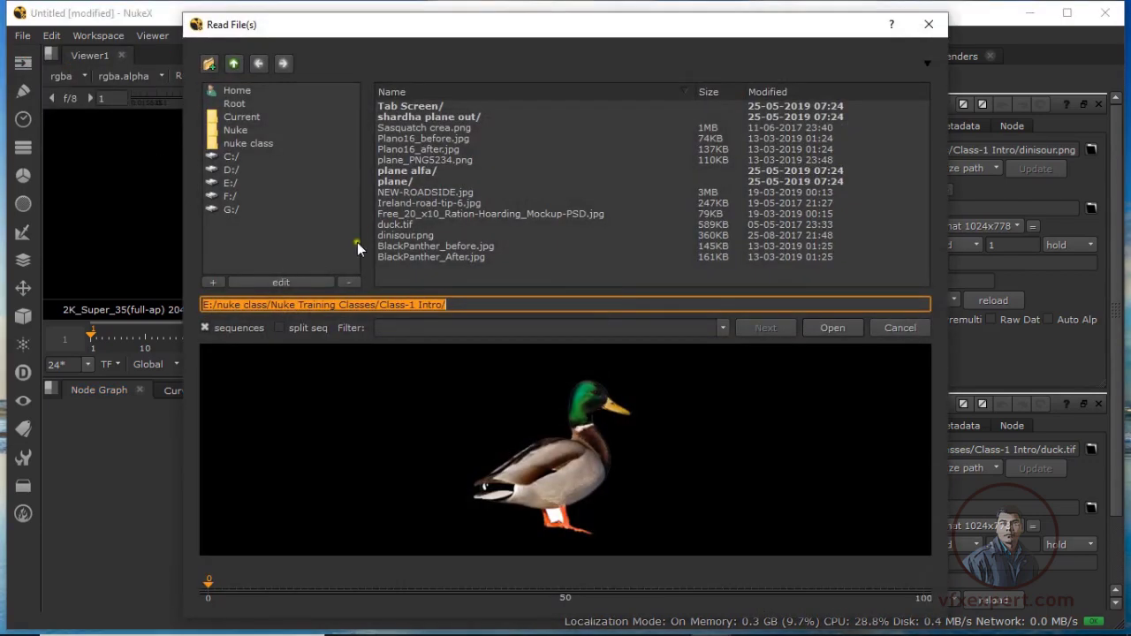
pyautogui.click(418, 192)
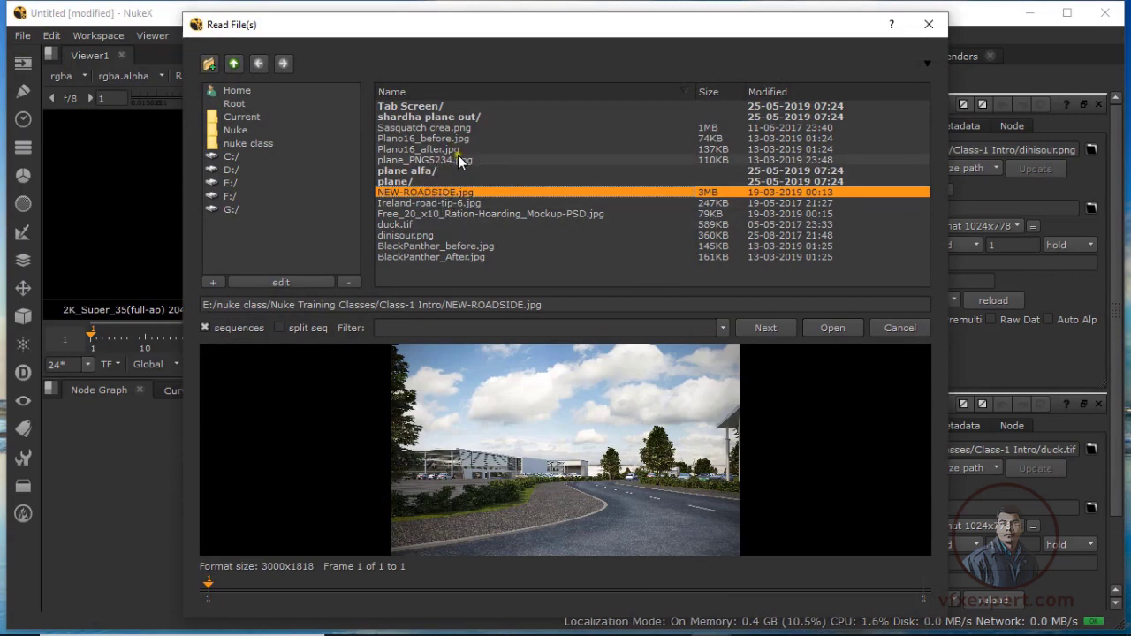
pyautogui.click(427, 164)
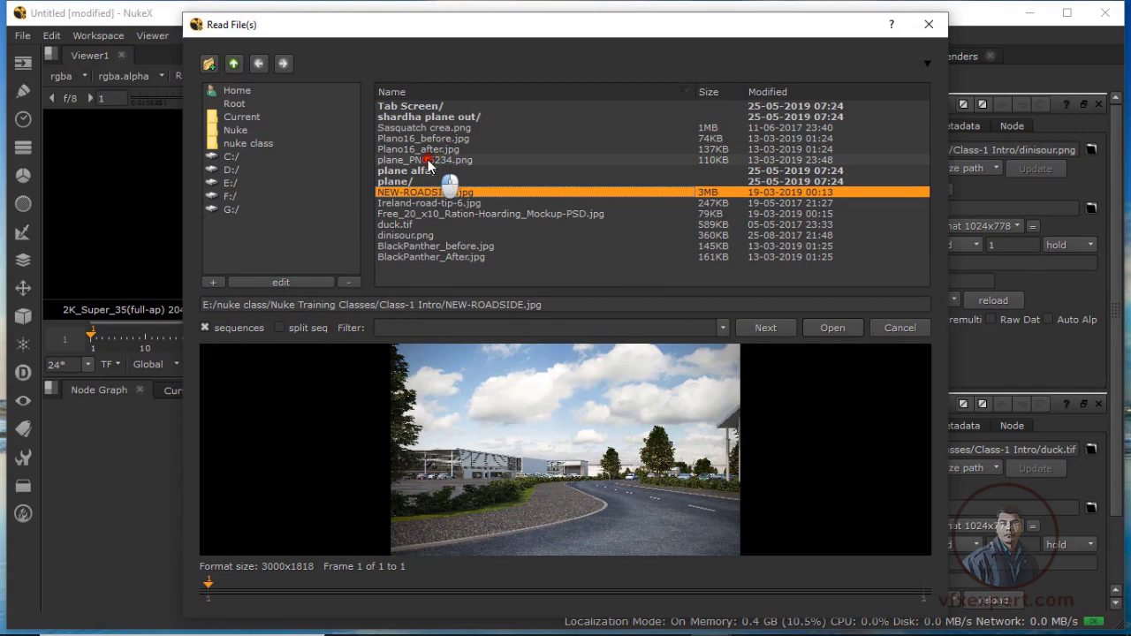
pyautogui.click(443, 202)
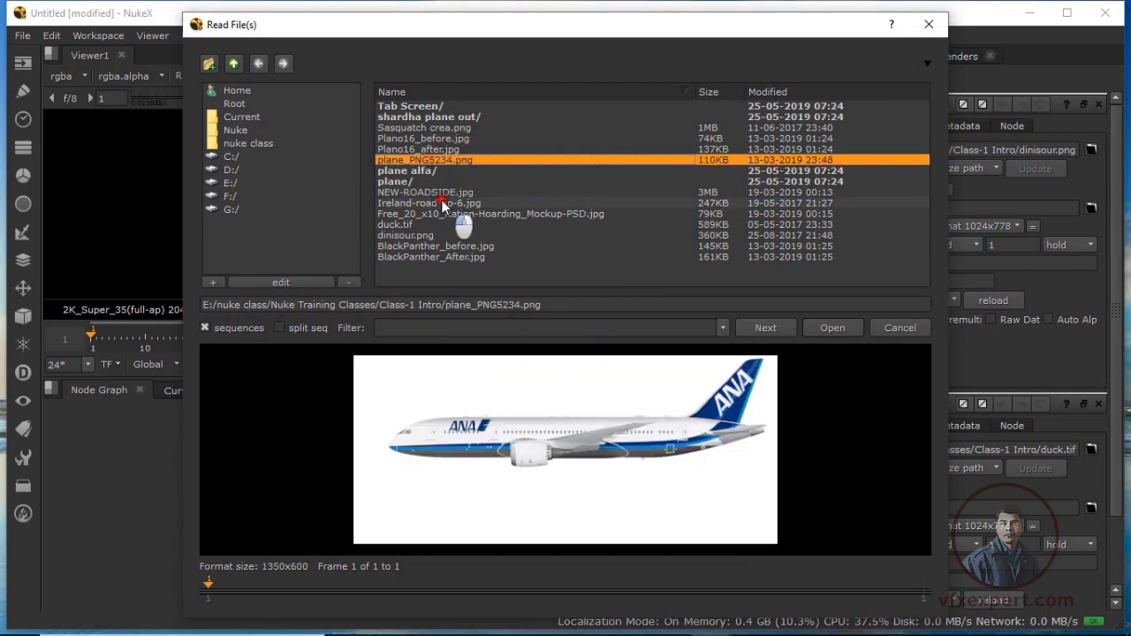
pyautogui.click(831, 330)
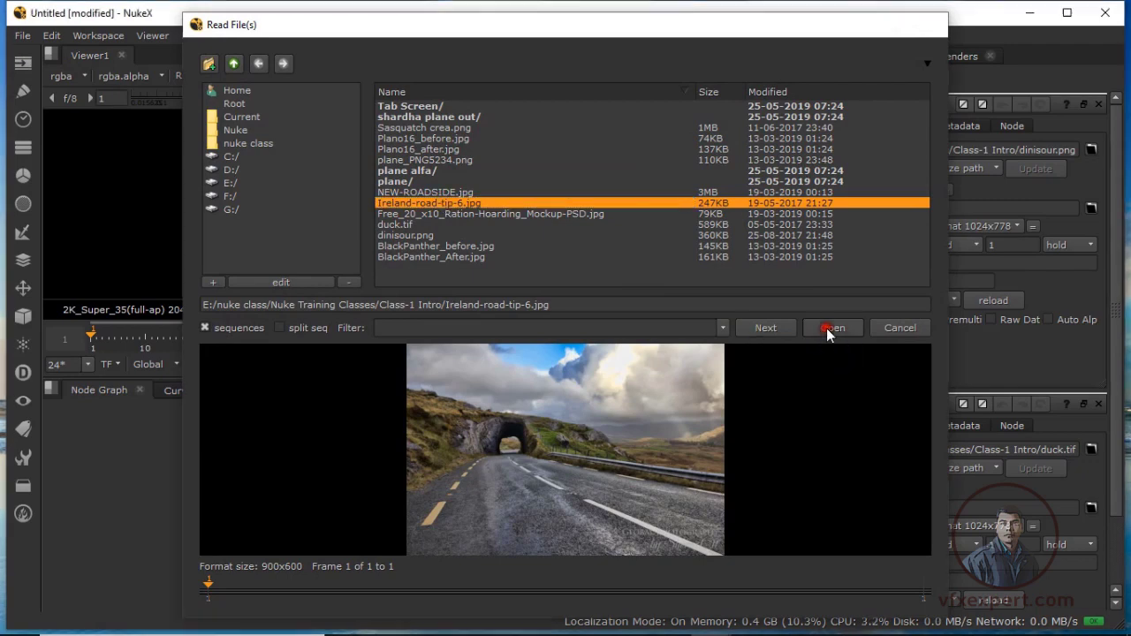
pyautogui.moveTo(379, 475); pyautogui.dragTo(477, 464)
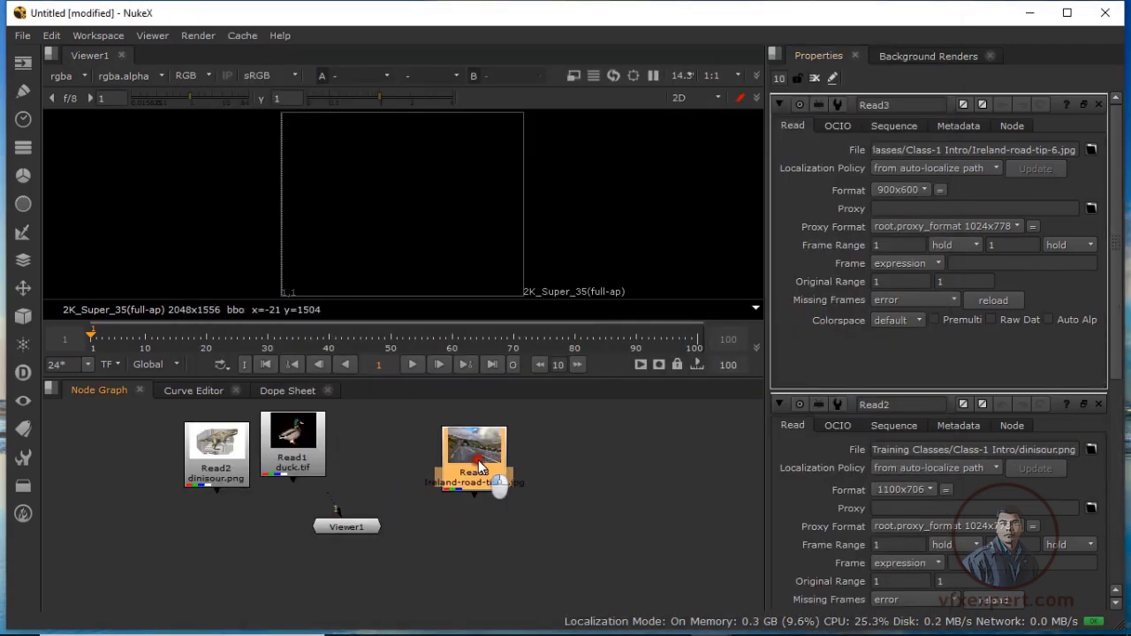
# Step: Arrange the dinosaur, duck and road Read nodes in a row with Viewer1 beneath them
pyautogui.moveTo(362, 528); pyautogui.dragTo(398, 531)
pyautogui.moveTo(292, 453); pyautogui.dragTo(352, 472)
pyautogui.moveTo(230, 469); pyautogui.dragTo(261, 451)
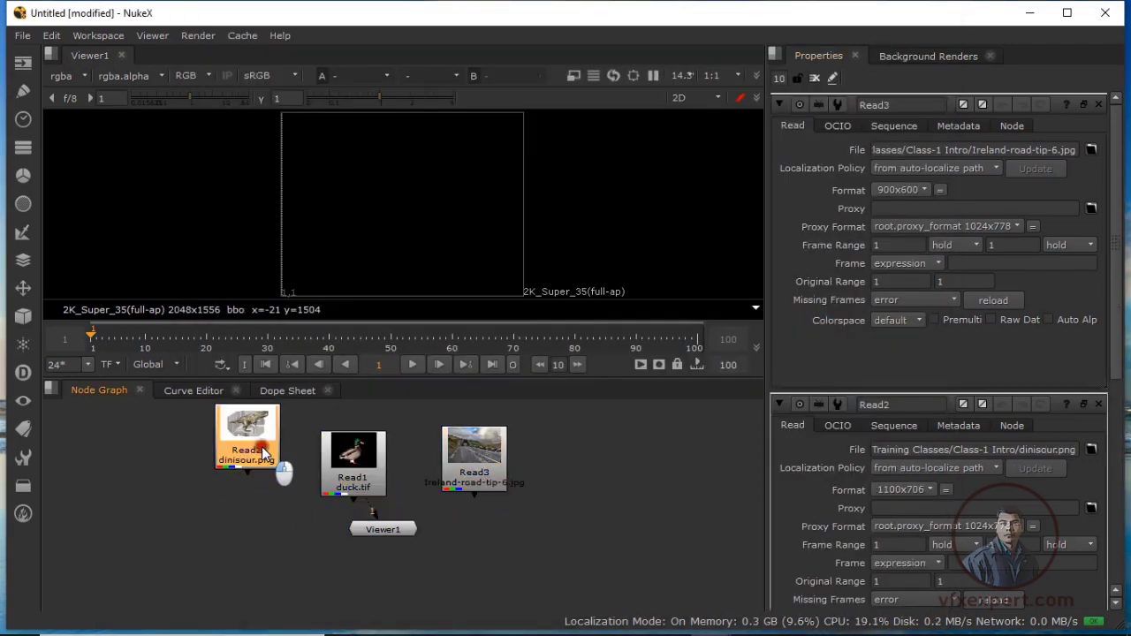
pyautogui.moveTo(353, 460); pyautogui.dragTo(356, 439)
pyautogui.moveTo(475, 460)
pyautogui.mouseDown()
pyautogui.moveTo(464, 433)
pyautogui.moveTo(457, 456)
pyautogui.mouseUp()
pyautogui.click(535, 466)
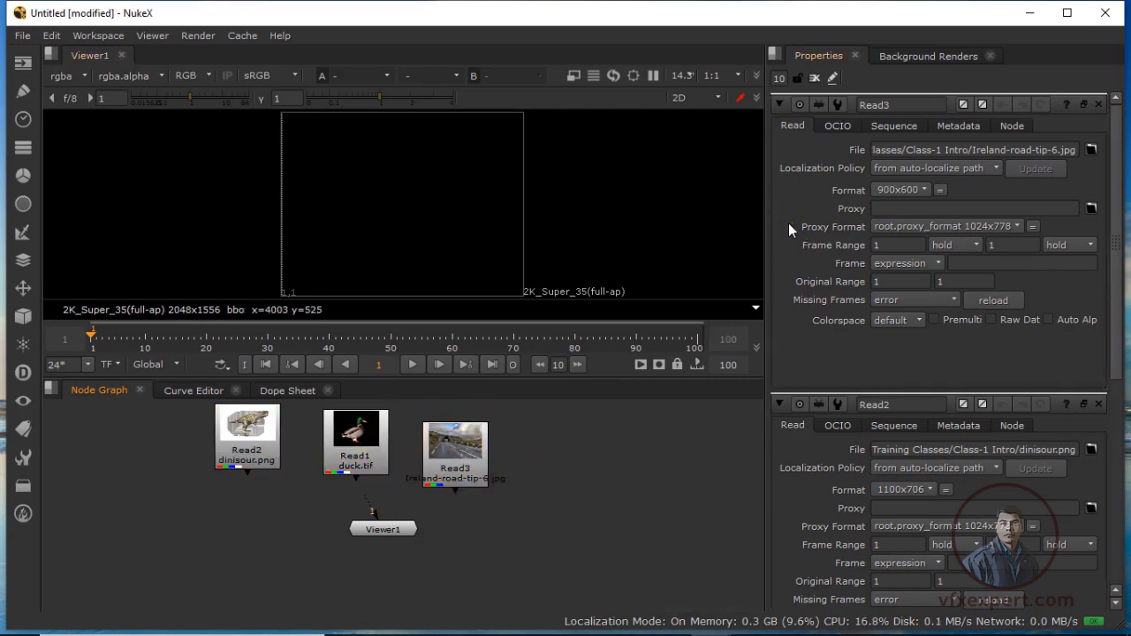
# Step: Limit the number of open node property panels to 1
pyautogui.doubleClick(779, 78)
pyautogui.write('1')
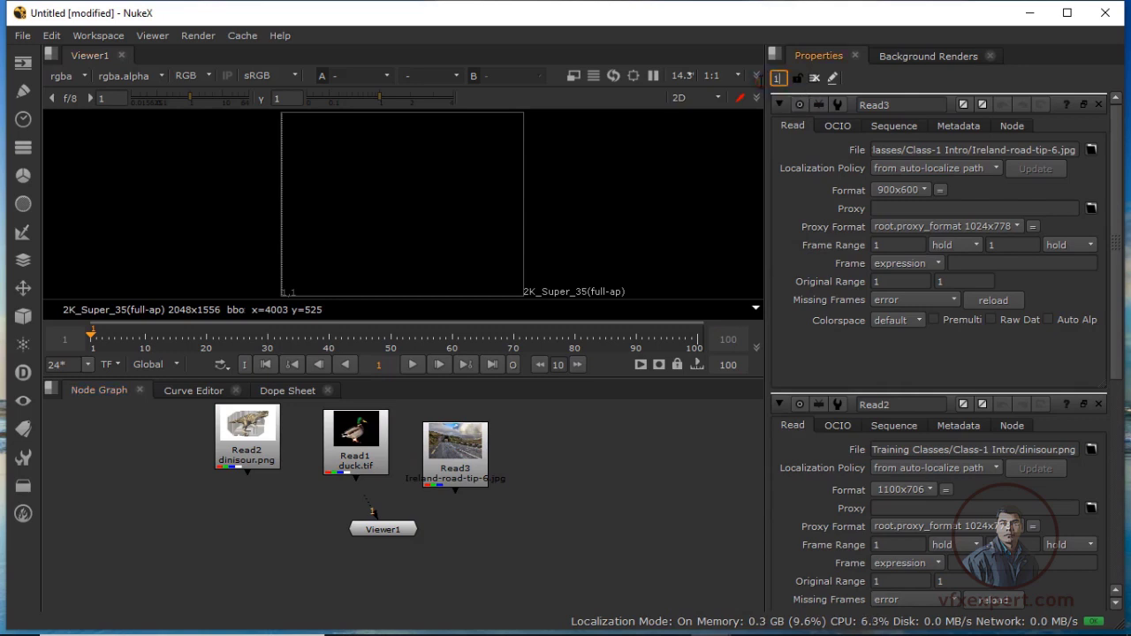
pyautogui.click(617, 507)
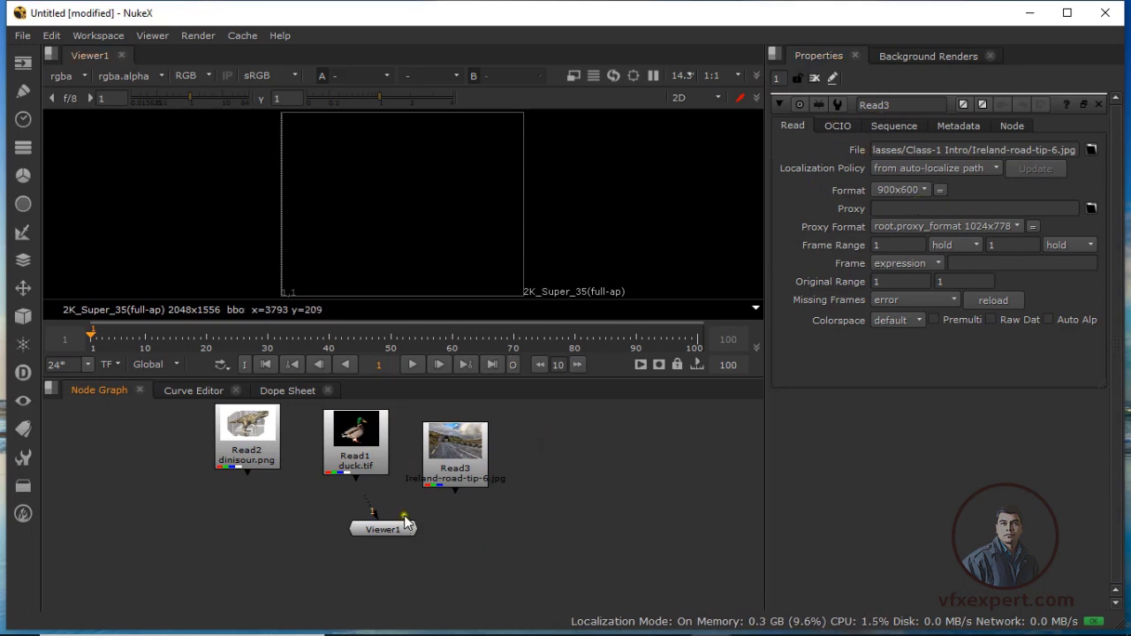
# Step: Connect Viewer1 to the road Read node and fit the whole image in the viewer
pyautogui.moveTo(460, 482); pyautogui.dragTo(480, 469)
pyautogui.moveTo(412, 525); pyautogui.dragTo(446, 459)
pyautogui.press('f')
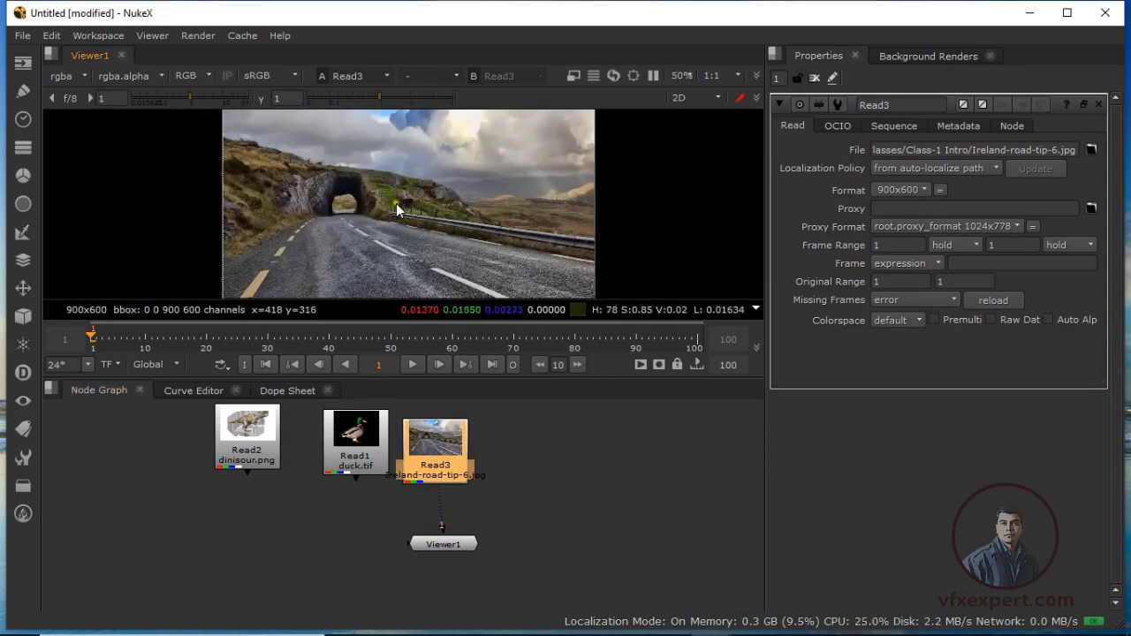
pyautogui.scroll(-3, 396, 203)
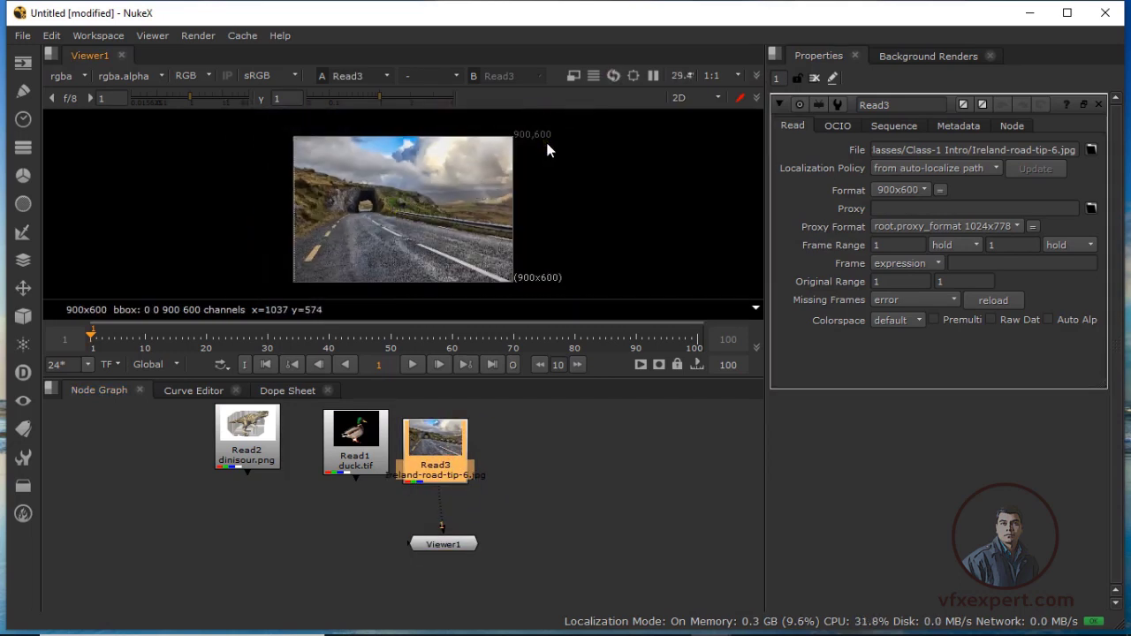
pyautogui.scroll(1, 549, 144)
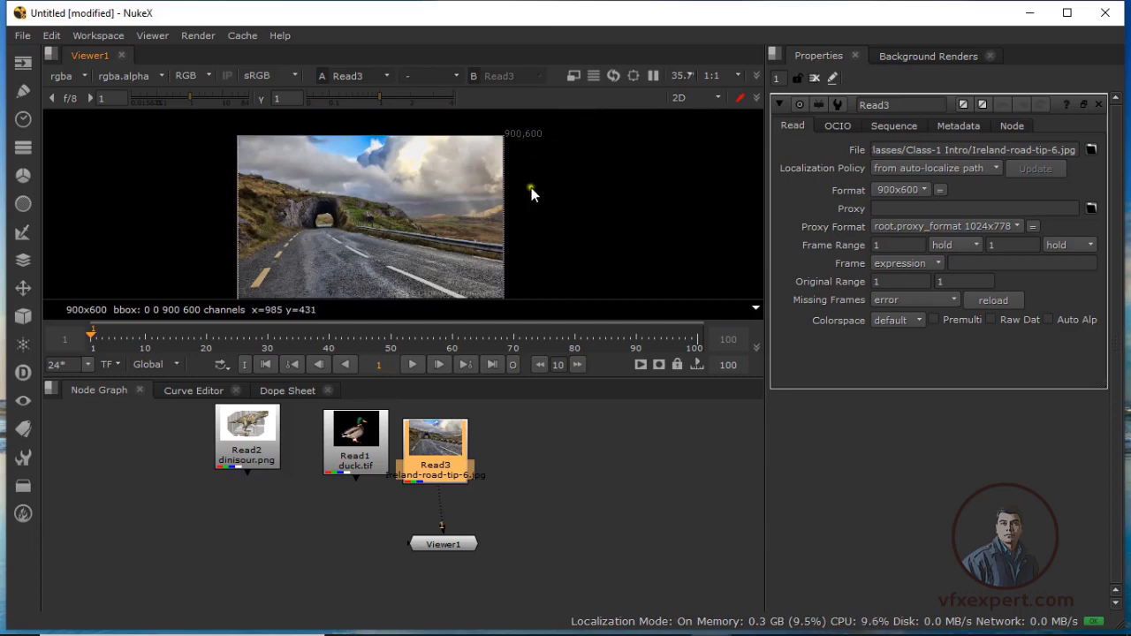
# Step: Adjust the spacing of the three Read nodes and show the dinosaur image in Viewer1
pyautogui.moveTo(457, 431); pyautogui.dragTo(474, 431)
pyautogui.moveTo(376, 439); pyautogui.dragTo(368, 455)
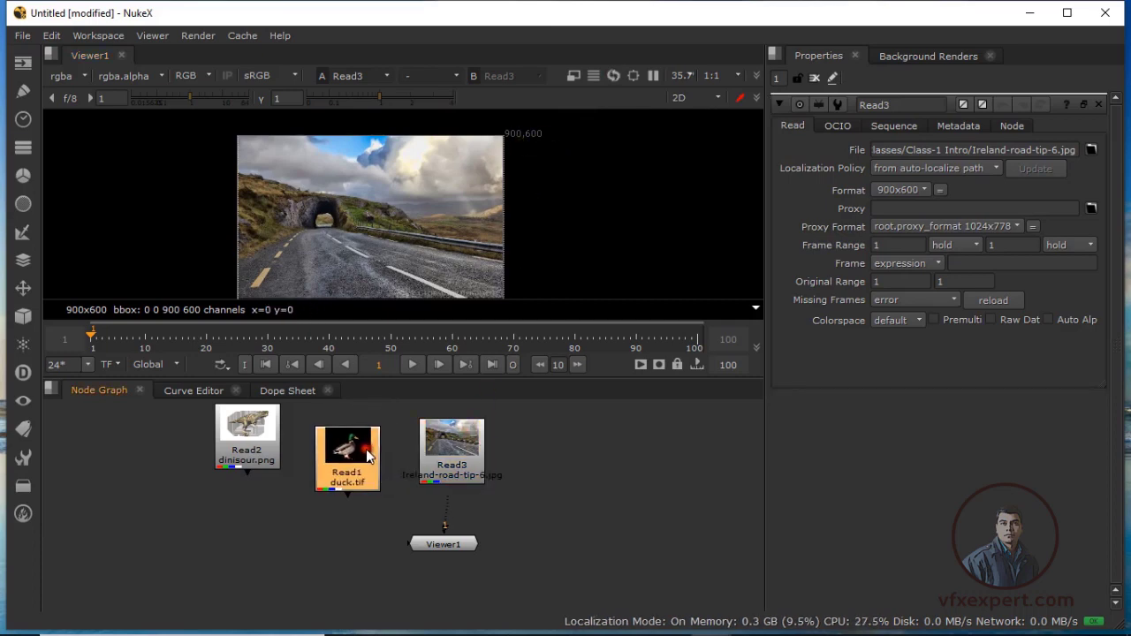
pyautogui.moveTo(447, 467); pyautogui.dragTo(439, 466)
pyautogui.moveTo(360, 464); pyautogui.dragTo(357, 468)
pyautogui.moveTo(247, 448); pyautogui.dragTo(253, 473)
pyautogui.press('1')
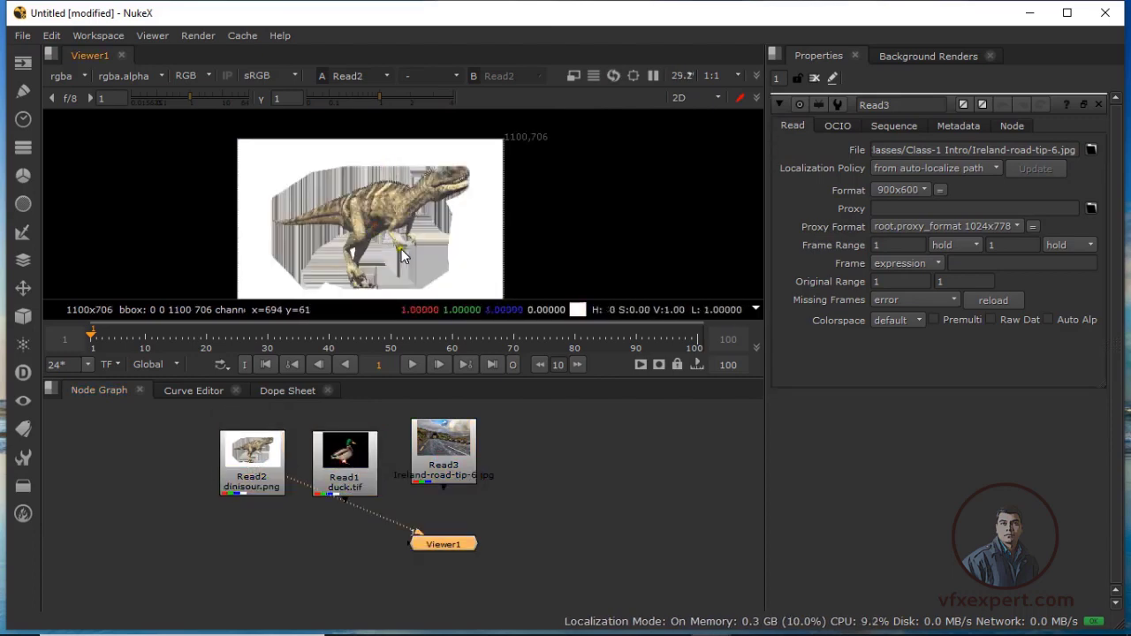
# Step: Show the duck image in Viewer1
pyautogui.click(372, 453)
pyautogui.press('1')
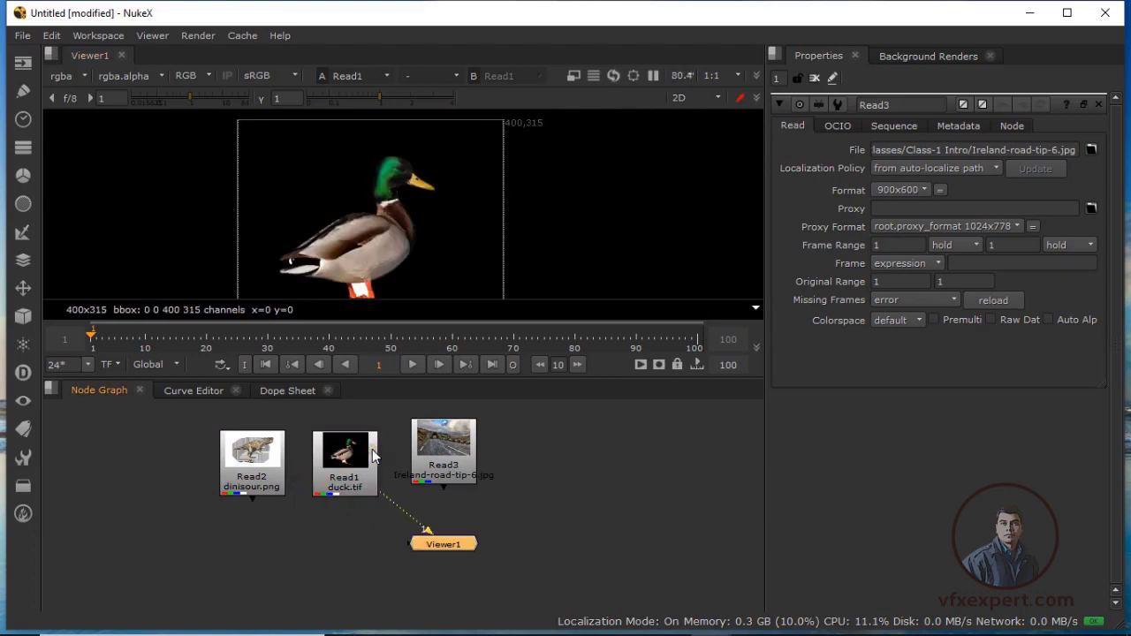
pyautogui.scroll(2, 398, 241)
pyautogui.scroll(-2, 399, 240)
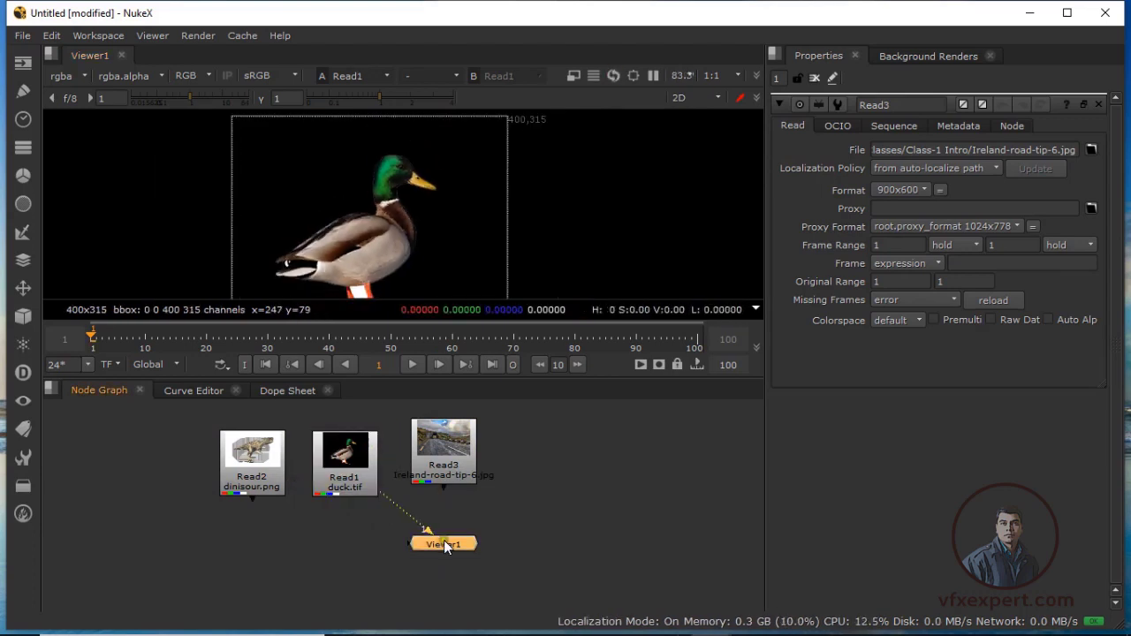
# Step: Switch Viewer1 back to the road image and place the viewer node directly below the road Read node
pyautogui.moveTo(444, 544); pyautogui.dragTo(327, 545)
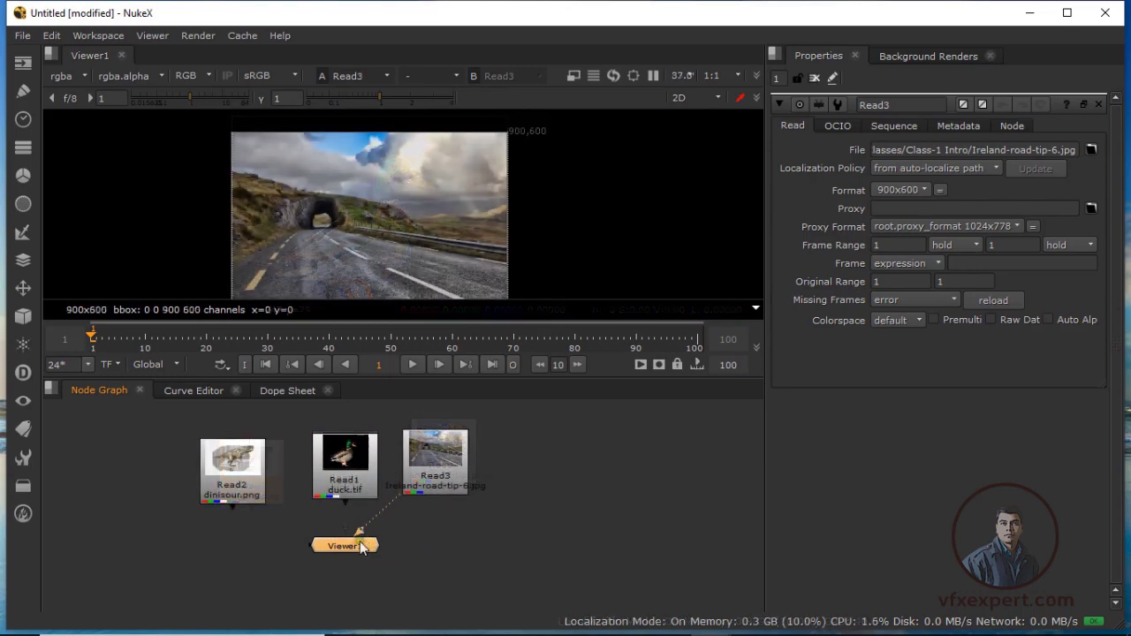
pyautogui.moveTo(362, 548); pyautogui.dragTo(453, 563)
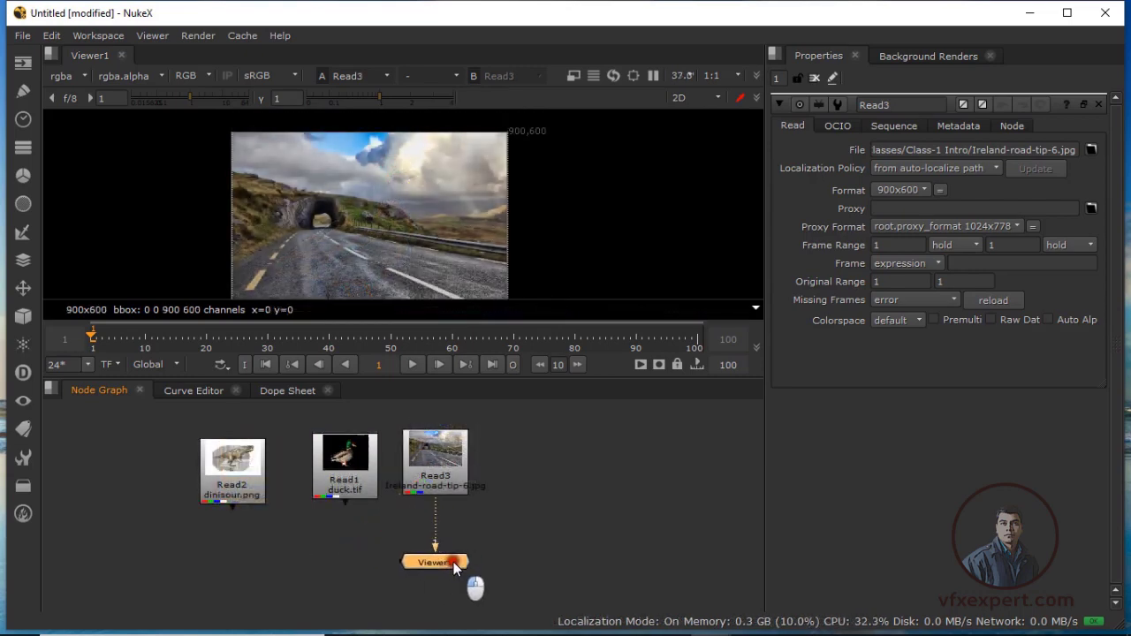
pyautogui.click(483, 552)
# Step: Reposition the duck and road Read nodes higher up, next to each other in the node graph
pyautogui.moveTo(346, 462); pyautogui.dragTo(325, 448)
pyautogui.moveTo(427, 483); pyautogui.dragTo(426, 464)
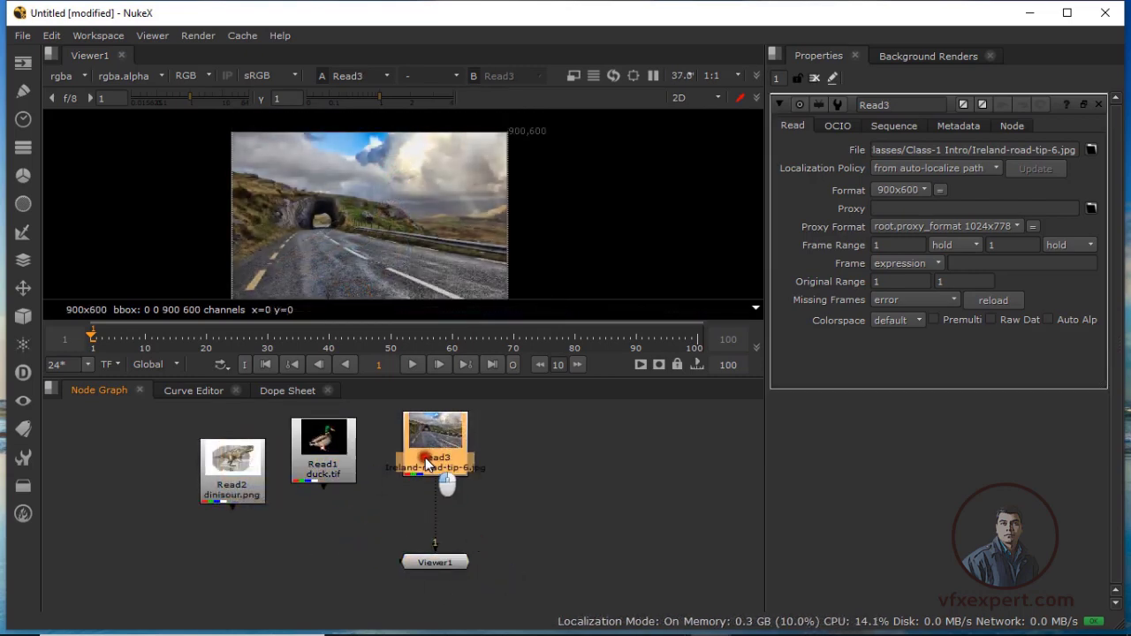
pyautogui.click(497, 479)
pyautogui.moveTo(324, 469); pyautogui.dragTo(343, 464)
pyautogui.click(367, 518)
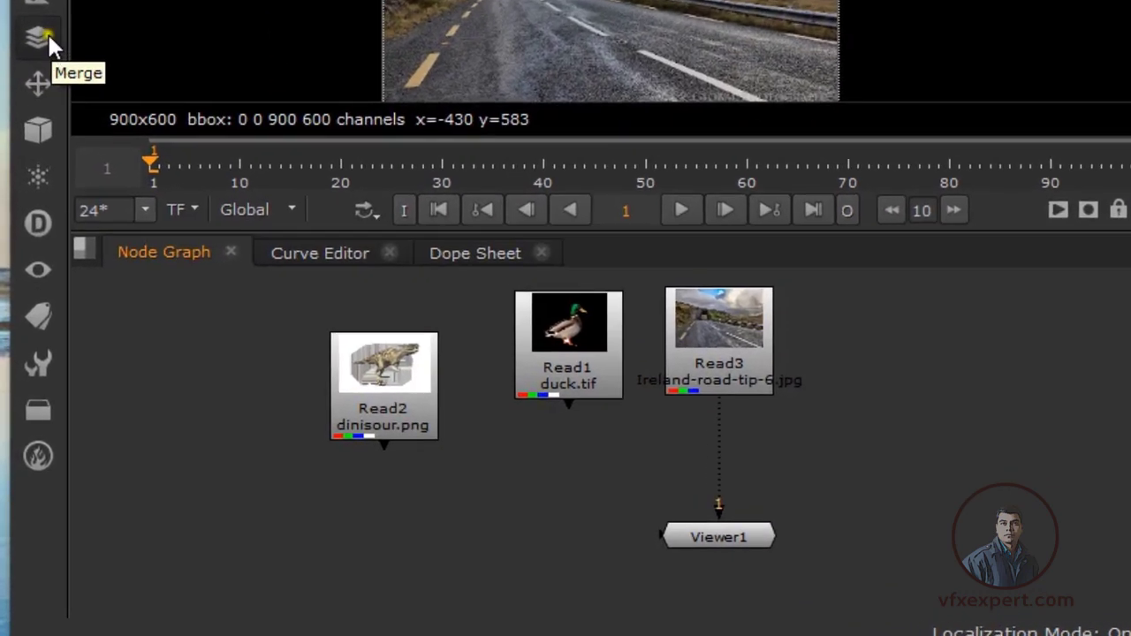
pyautogui.click(30, 257)
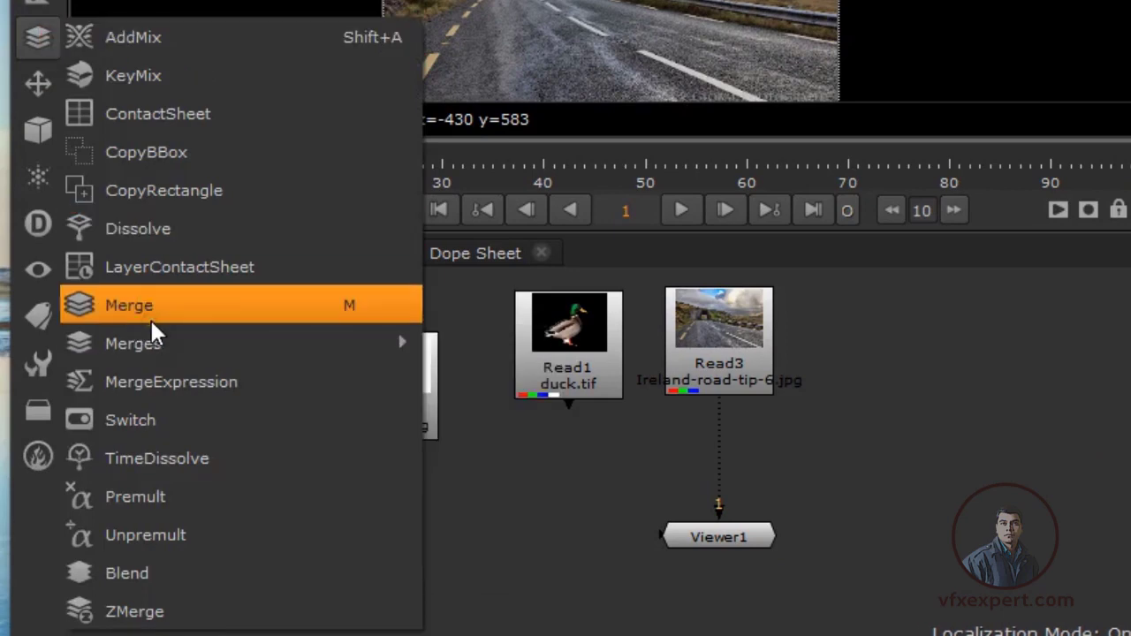
pyautogui.click(863, 399)
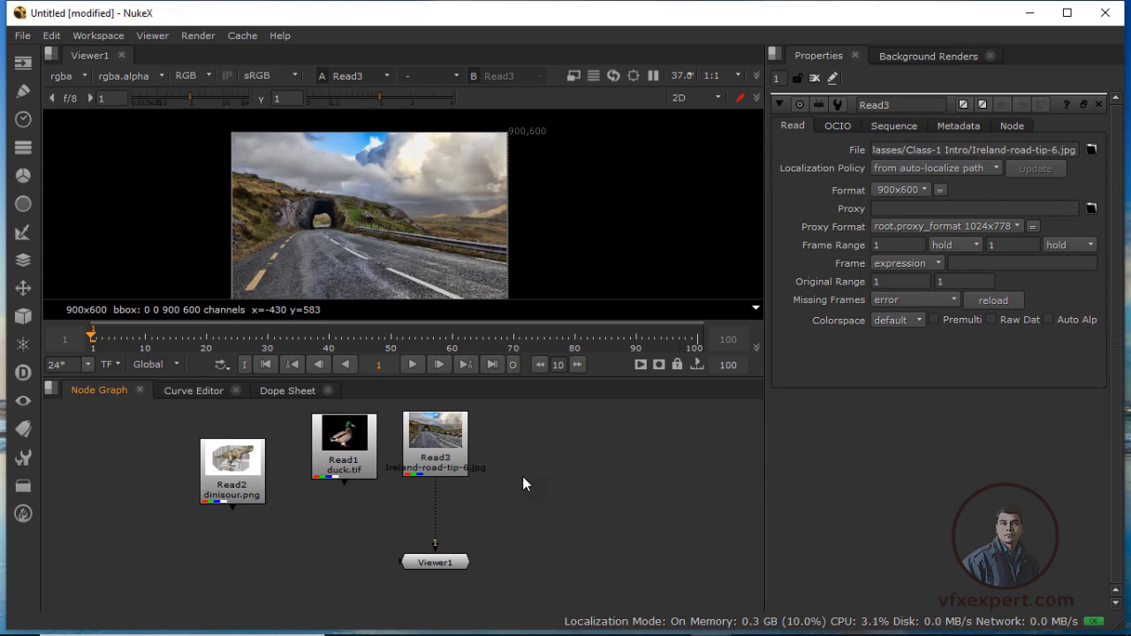
pyautogui.click(23, 62)
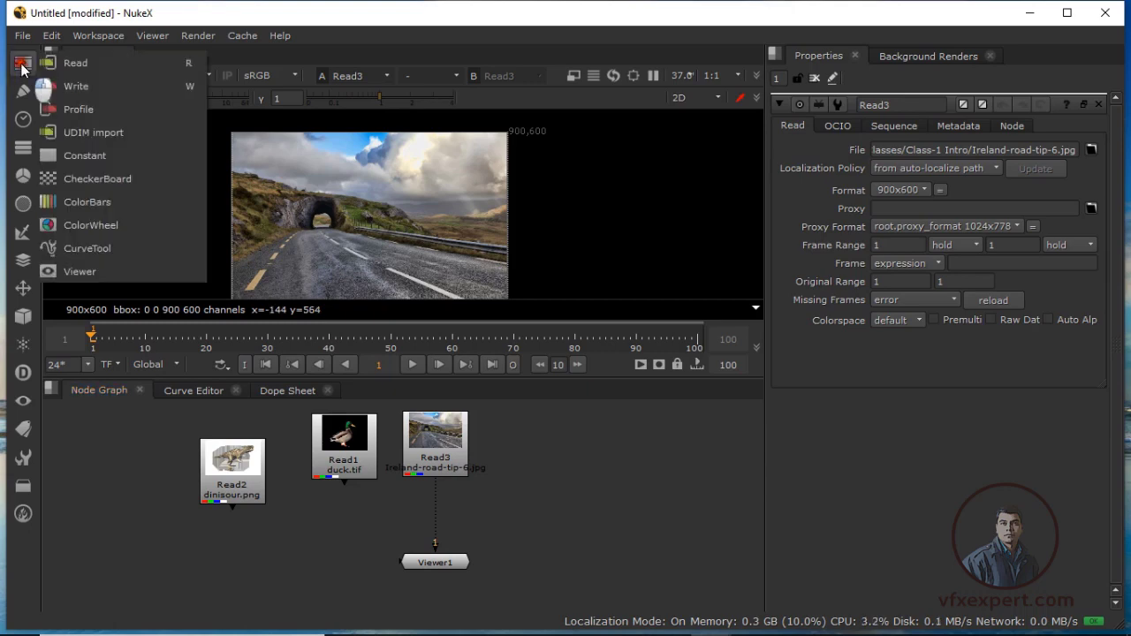
pyautogui.click(67, 65)
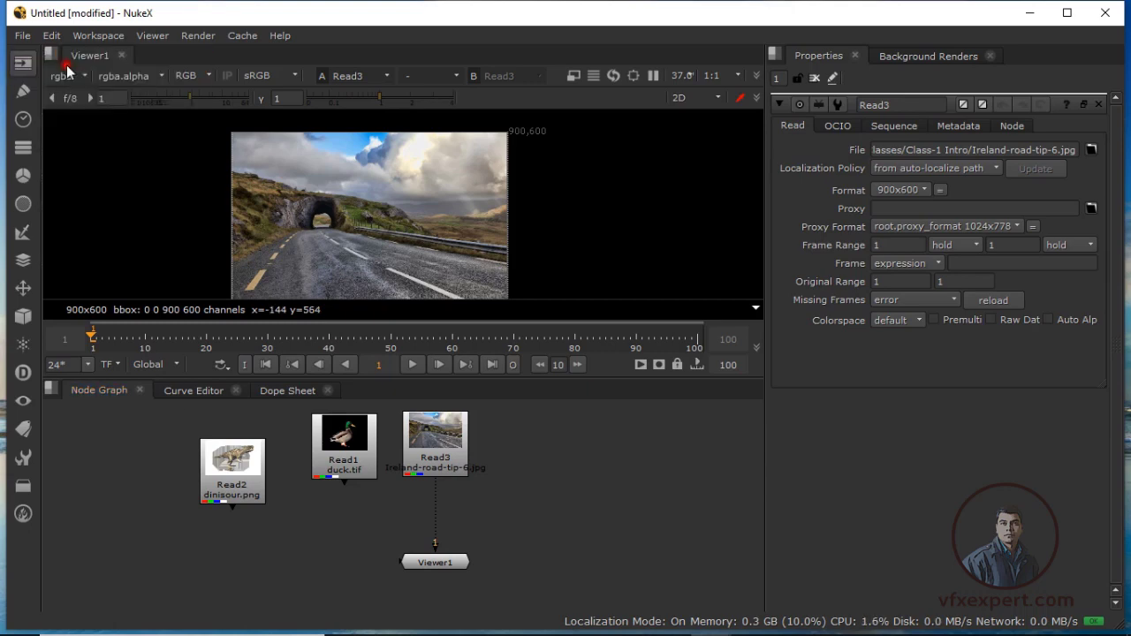
pyautogui.click(929, 24)
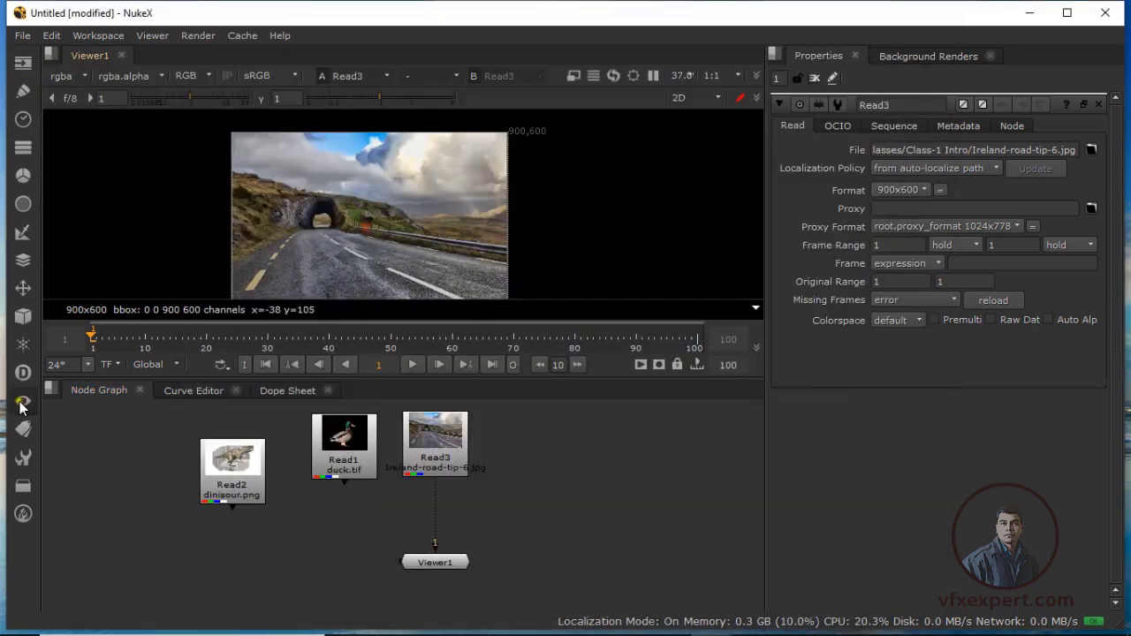
# Step: Add a Merge node and place it below the dinosaur Read node, moving that Read node up to make room
pyautogui.click(24, 261)
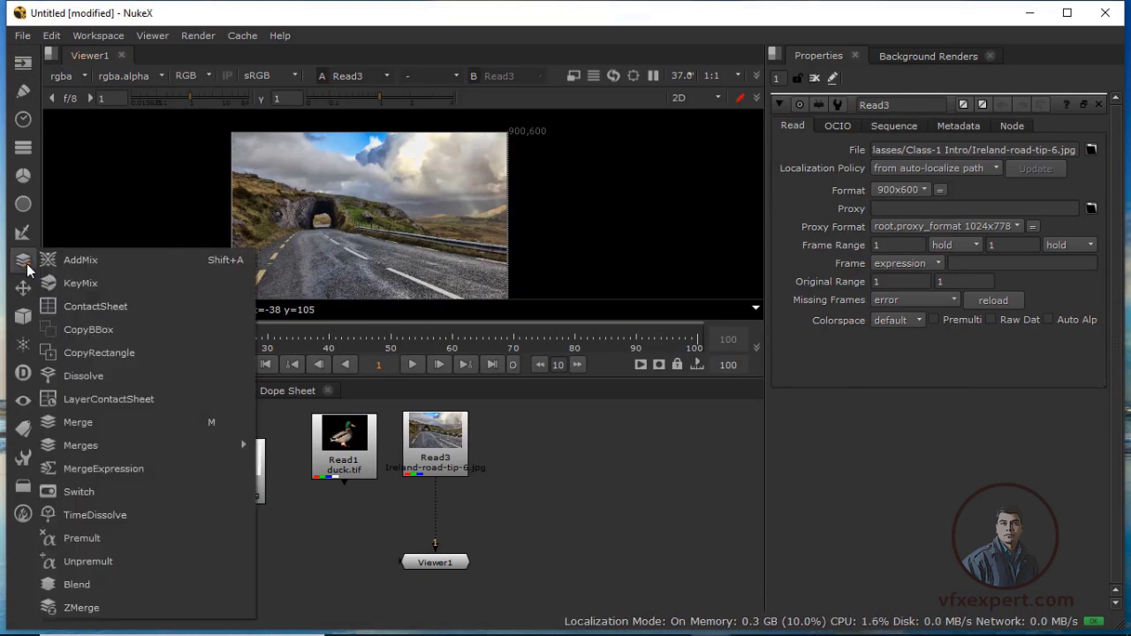
pyautogui.click(93, 422)
pyautogui.moveTo(151, 471); pyautogui.dragTo(219, 563)
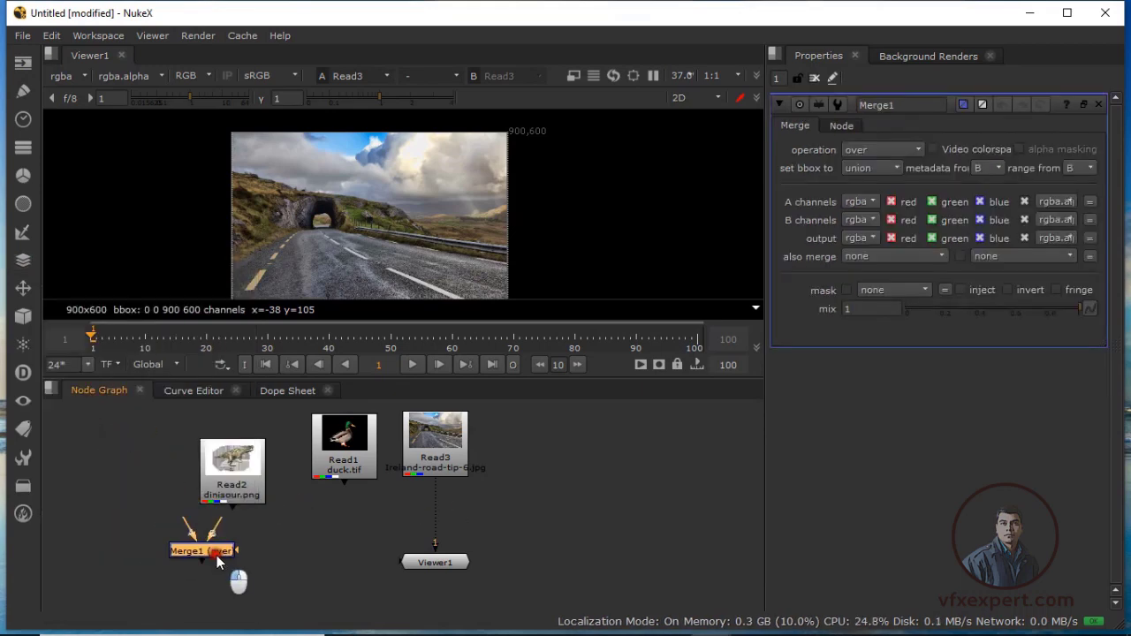
pyautogui.moveTo(251, 488); pyautogui.dragTo(252, 471)
pyautogui.click(298, 508)
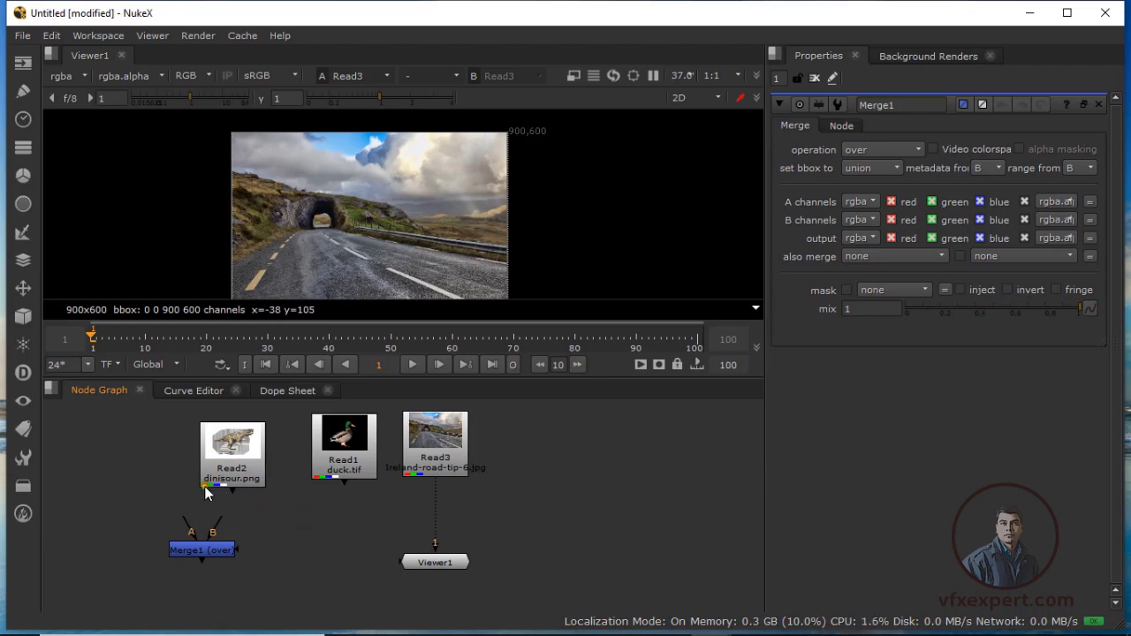
# Step: Add a second Merge node from the Merge category and place it beside the first Merge node
pyautogui.rightClick(134, 433)
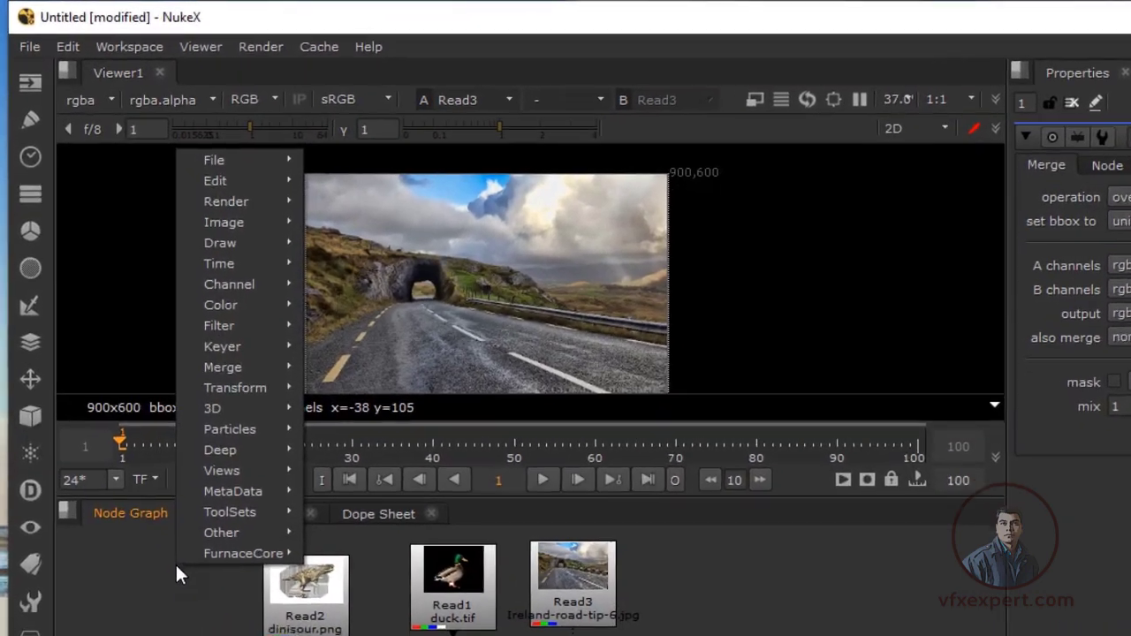
pyautogui.moveTo(174, 213)
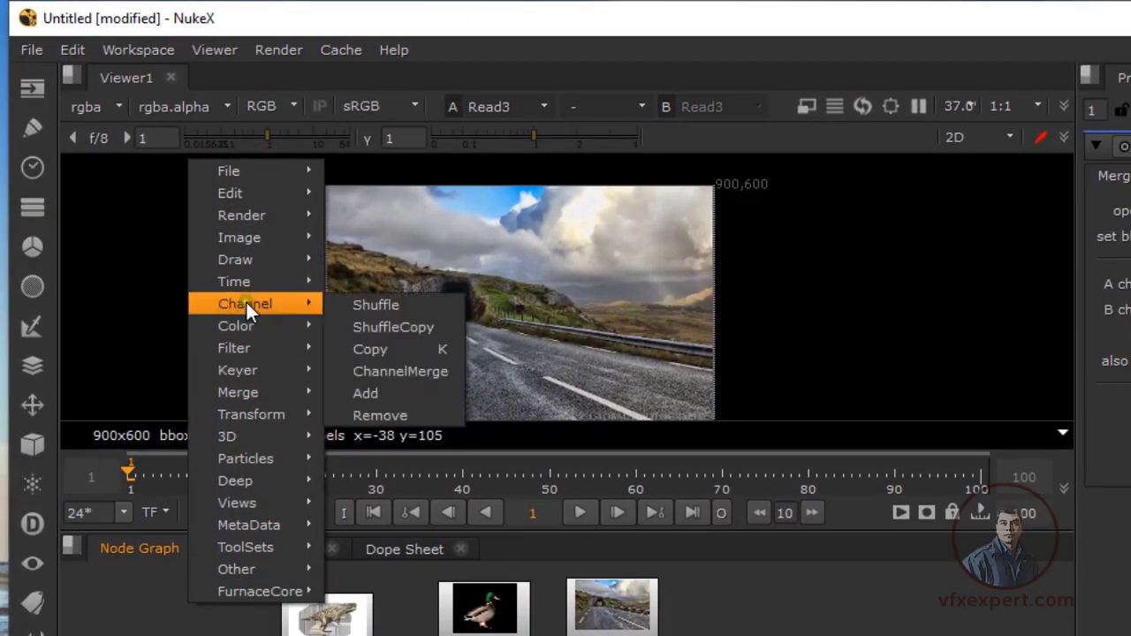
pyautogui.moveTo(239, 549)
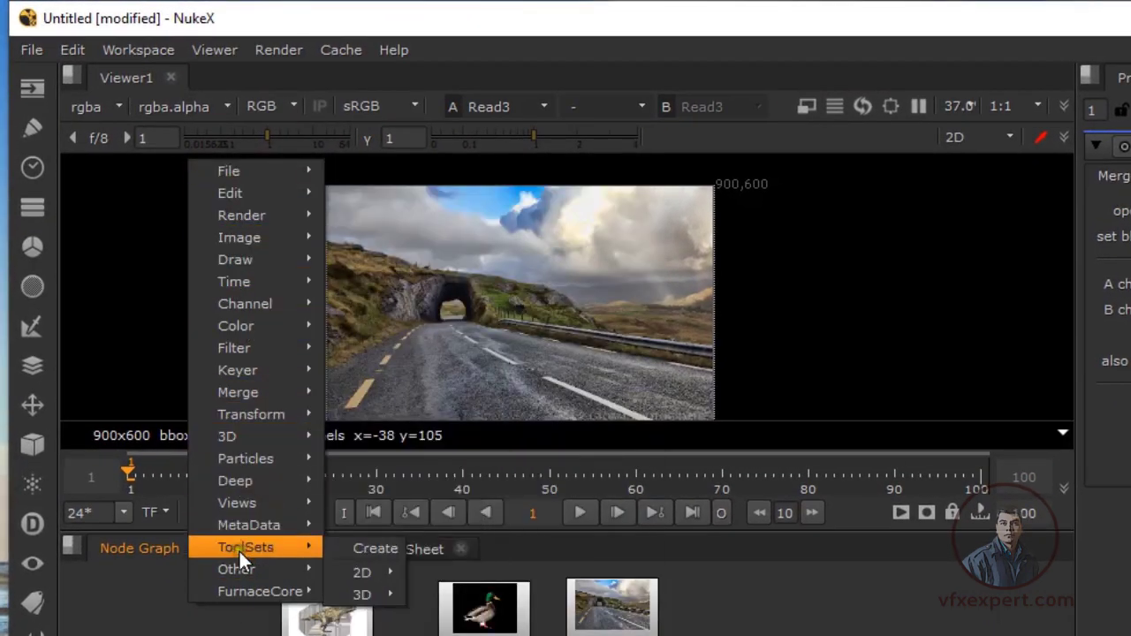
pyautogui.moveTo(240, 390)
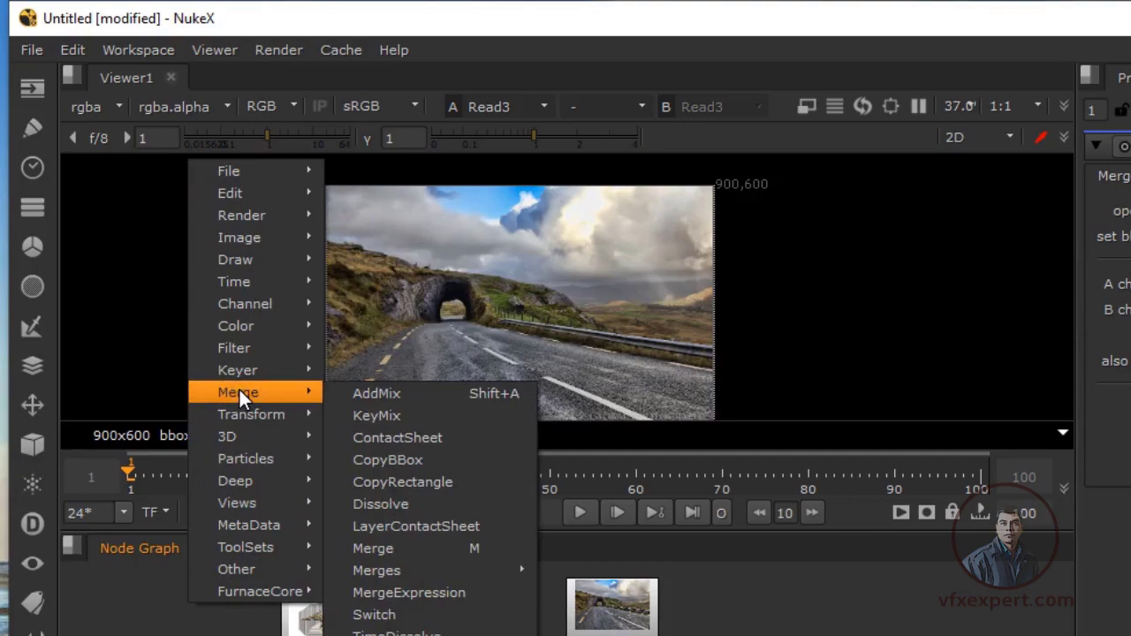
pyautogui.click(402, 548)
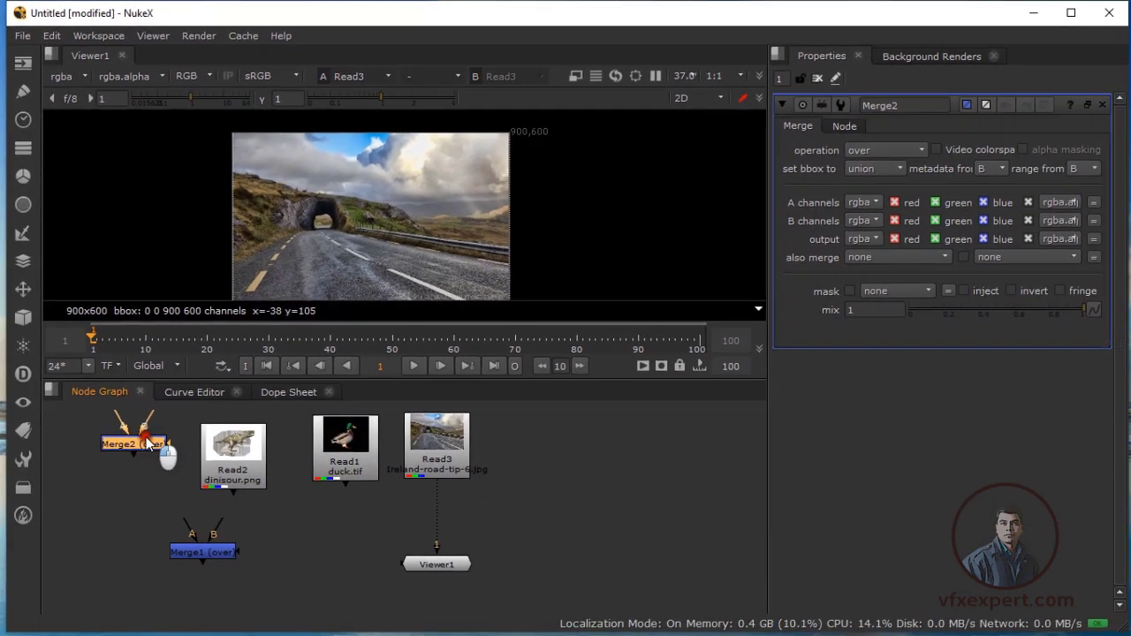
pyautogui.moveTo(146, 437); pyautogui.dragTo(134, 548)
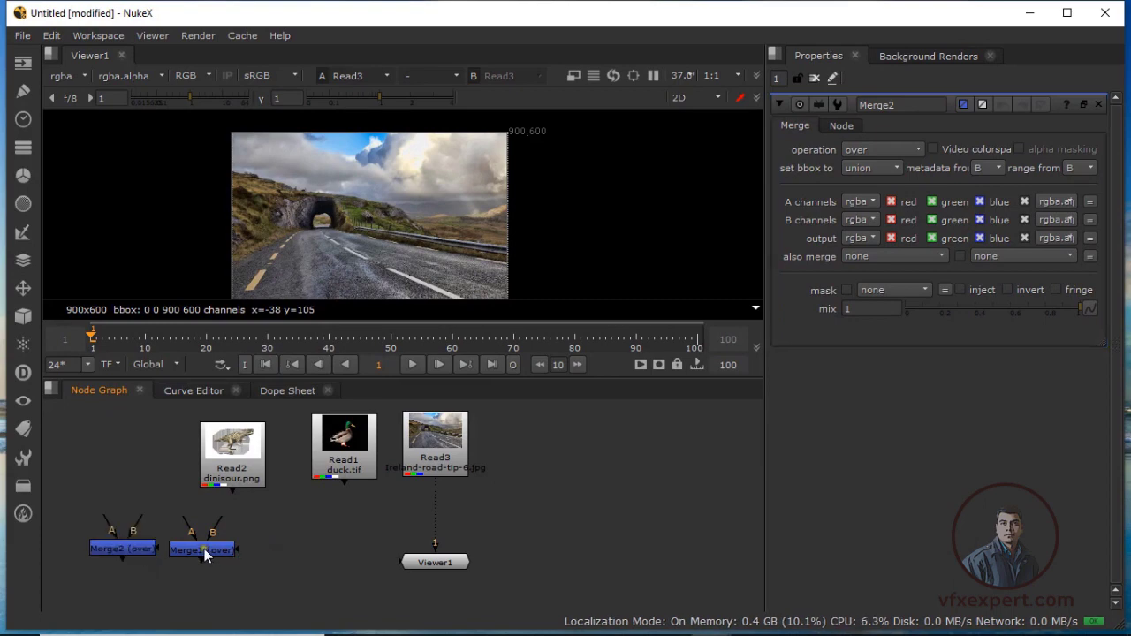
# Step: Move both Merge nodes side by side into the empty area beyond the road Read node
pyautogui.moveTo(203, 548); pyautogui.dragTo(632, 500)
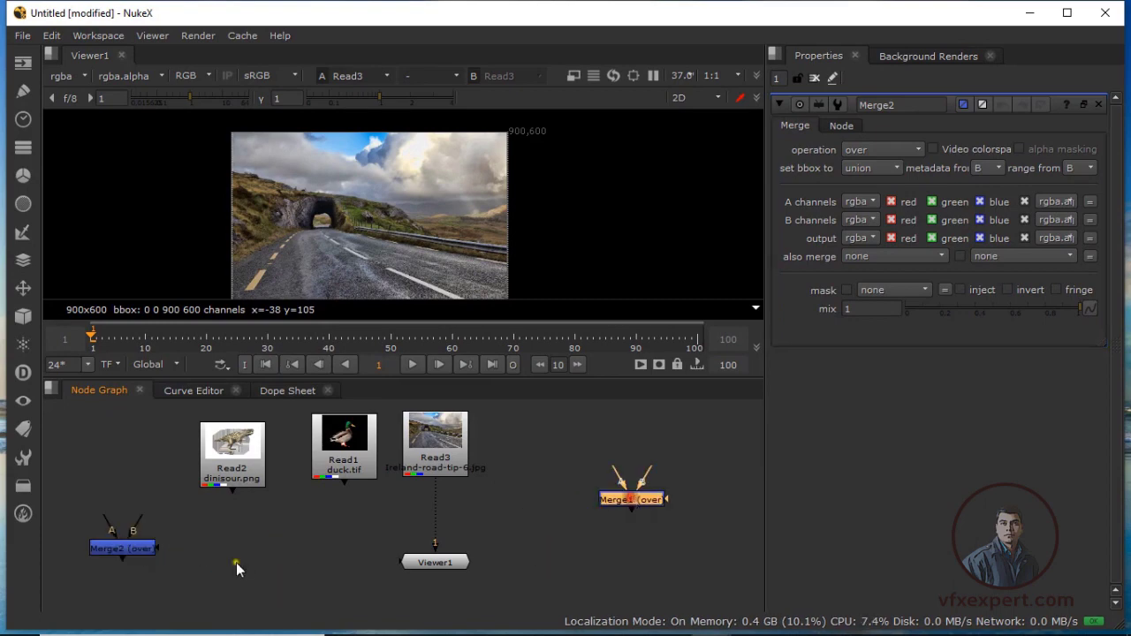
pyautogui.moveTo(156, 553); pyautogui.dragTo(578, 501)
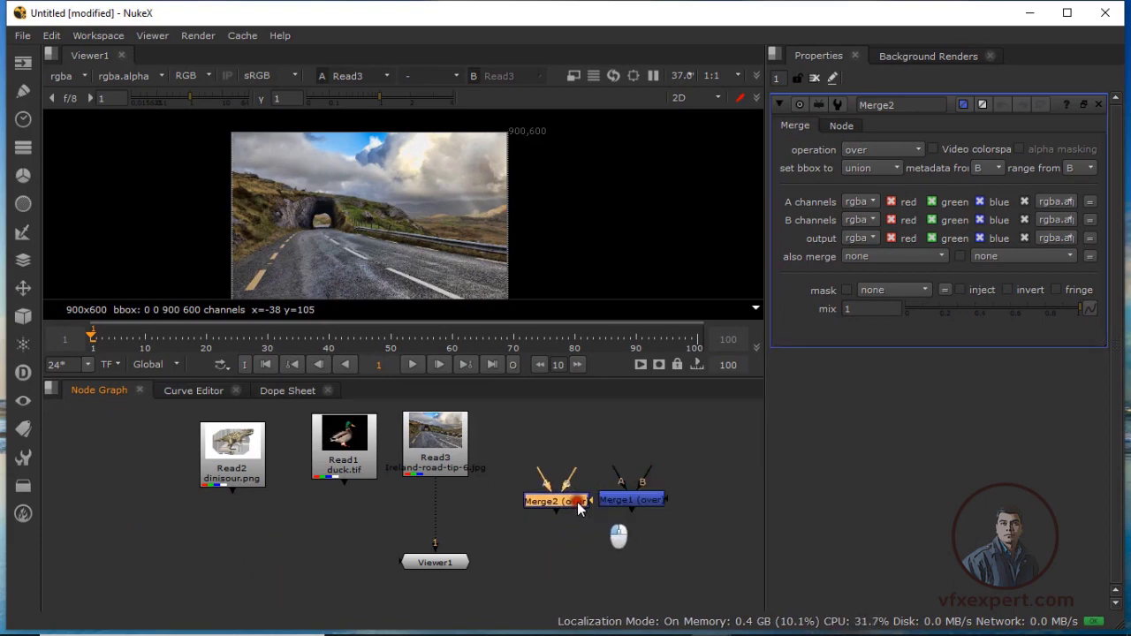
pyautogui.click(582, 540)
# Step: Search the node list for Merge and add another Merge node just below the dinosaur Read node
pyautogui.click(288, 531)
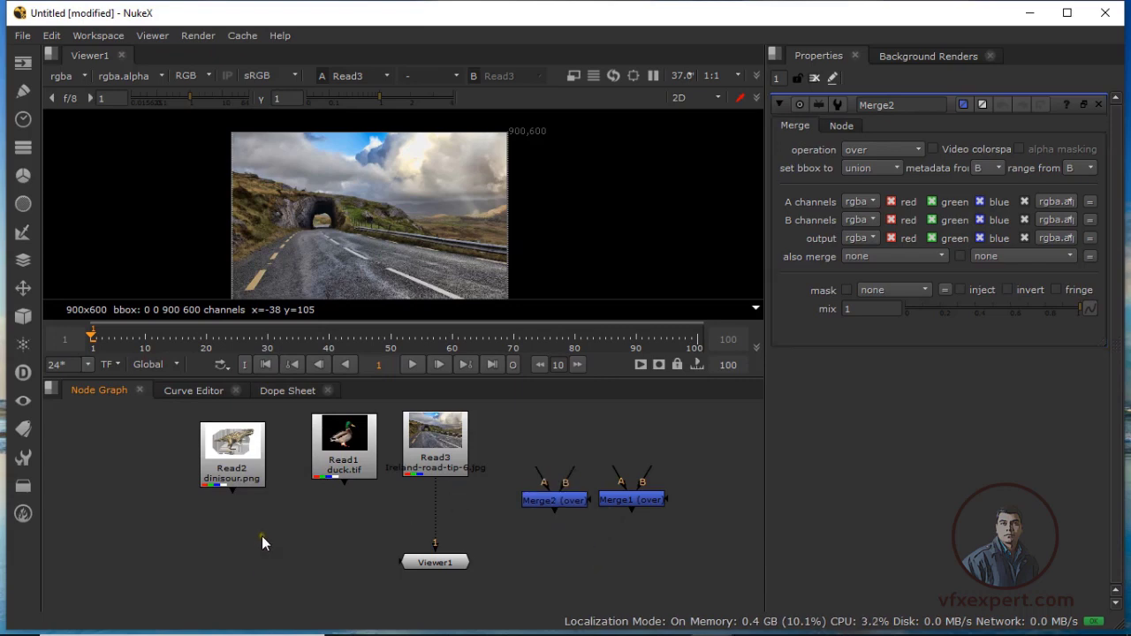
pyautogui.click(231, 544)
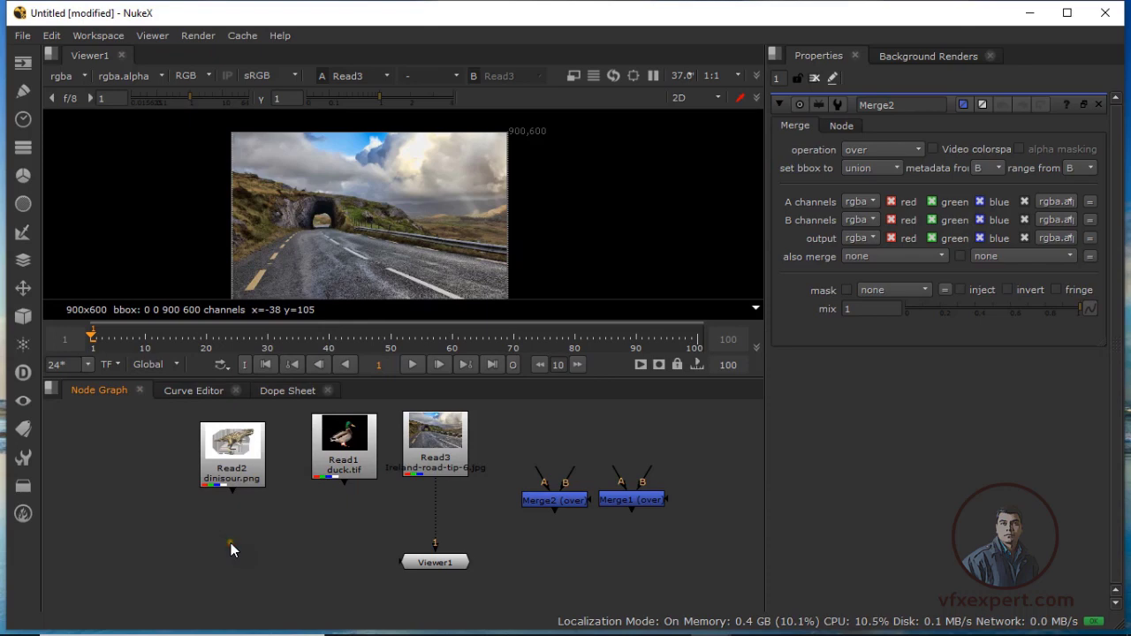
pyautogui.press('Tab')
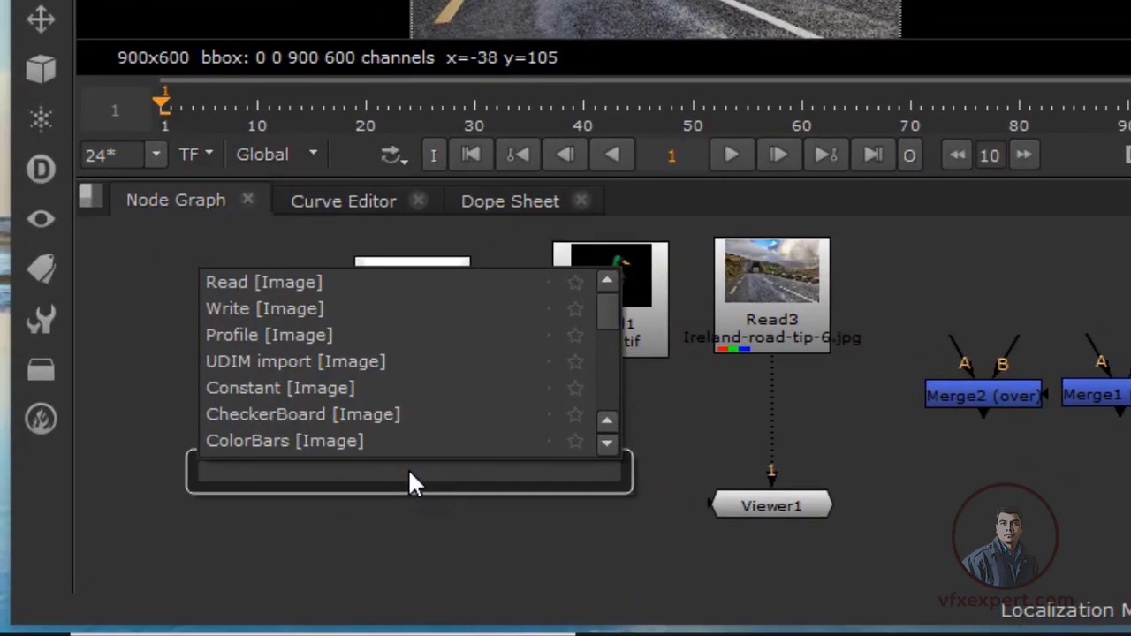
pyautogui.write('me')
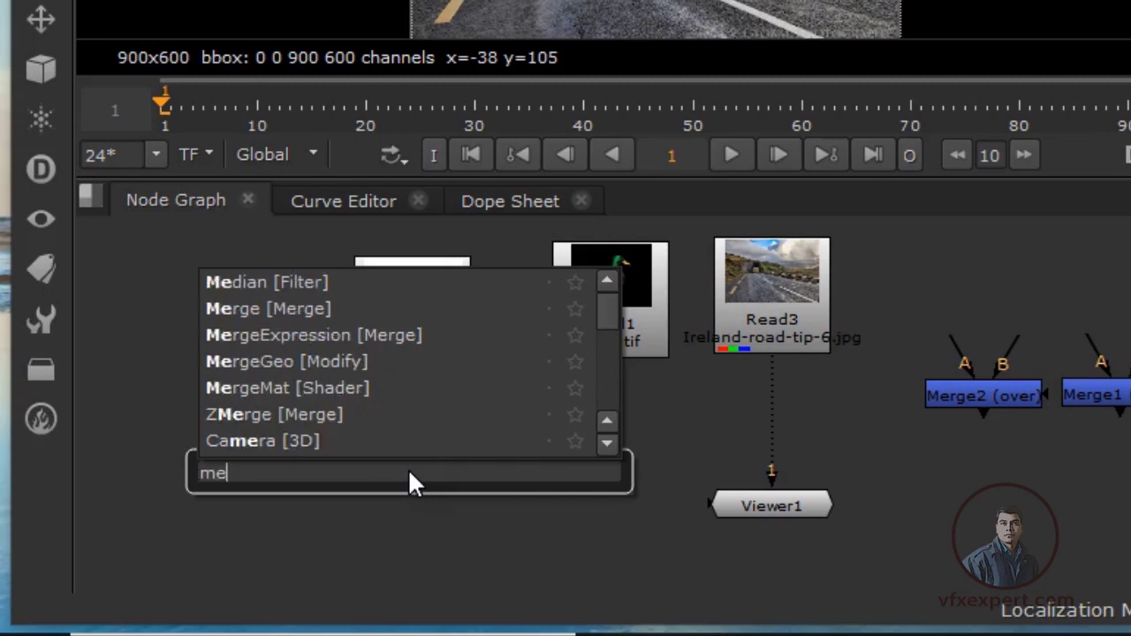
pyautogui.write('rge [Merge')
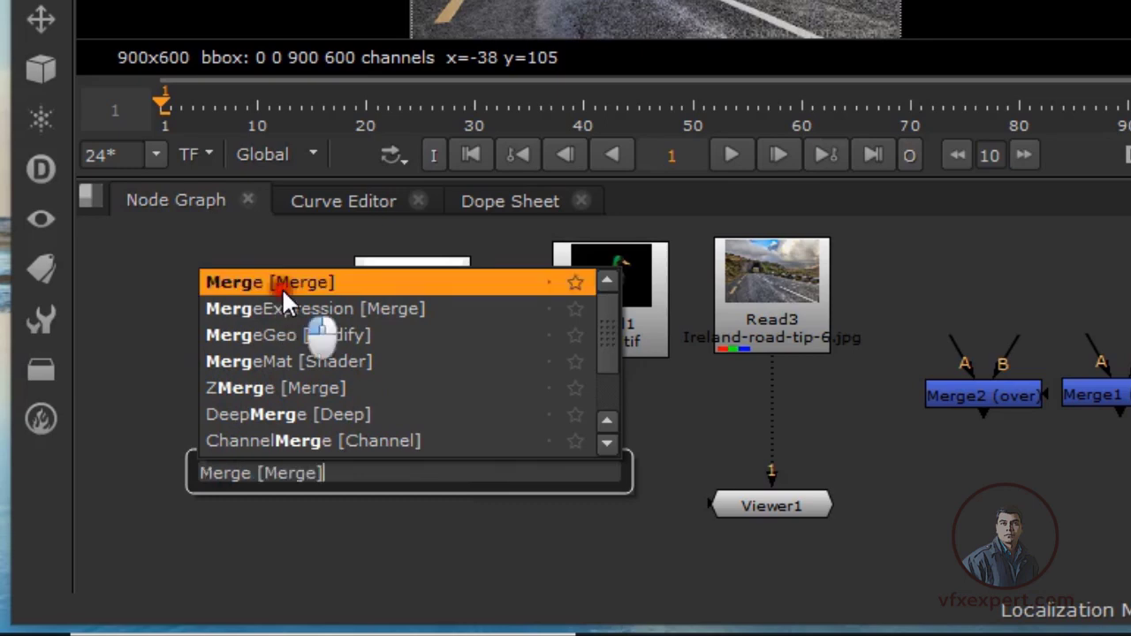
pyautogui.click(282, 288)
pyautogui.moveTo(429, 471); pyautogui.dragTo(459, 466)
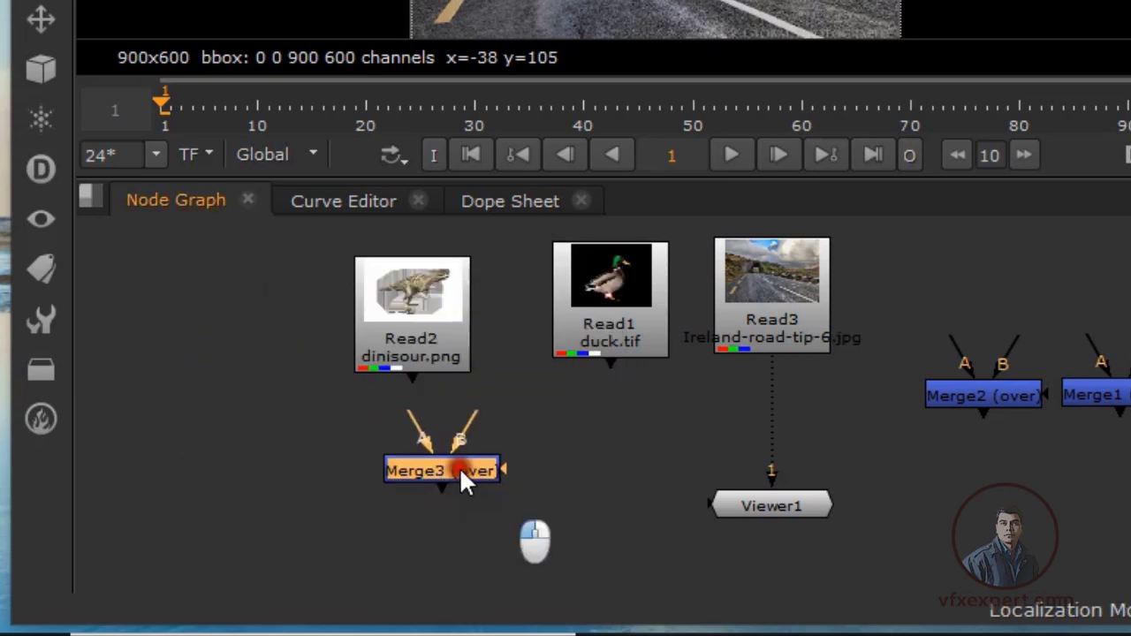
pyautogui.click(538, 475)
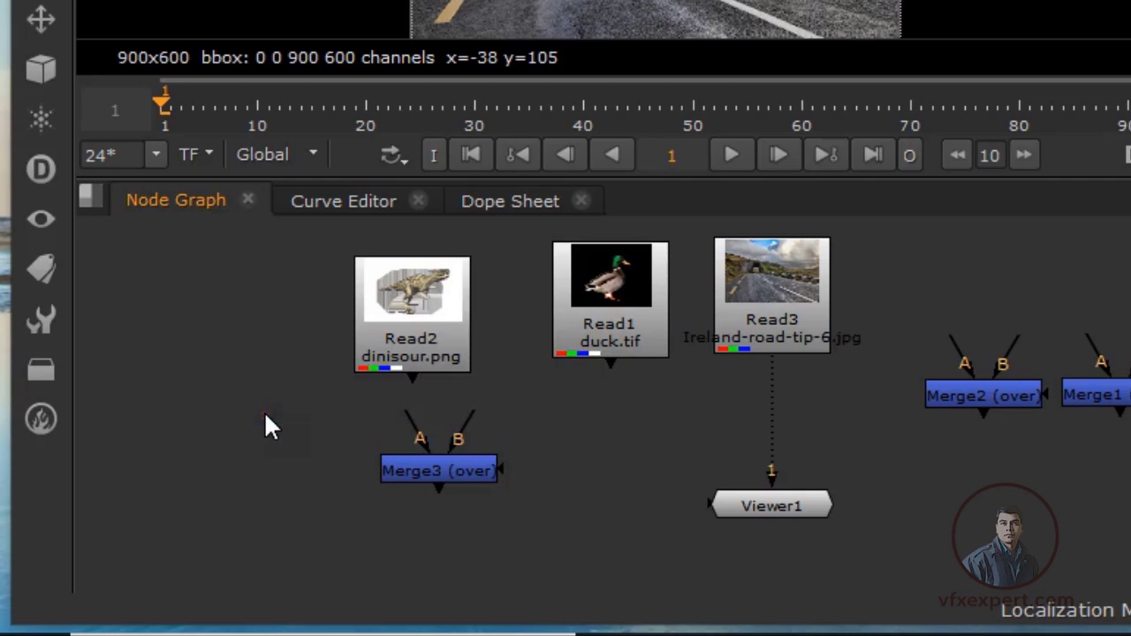
pyautogui.press('Tab')
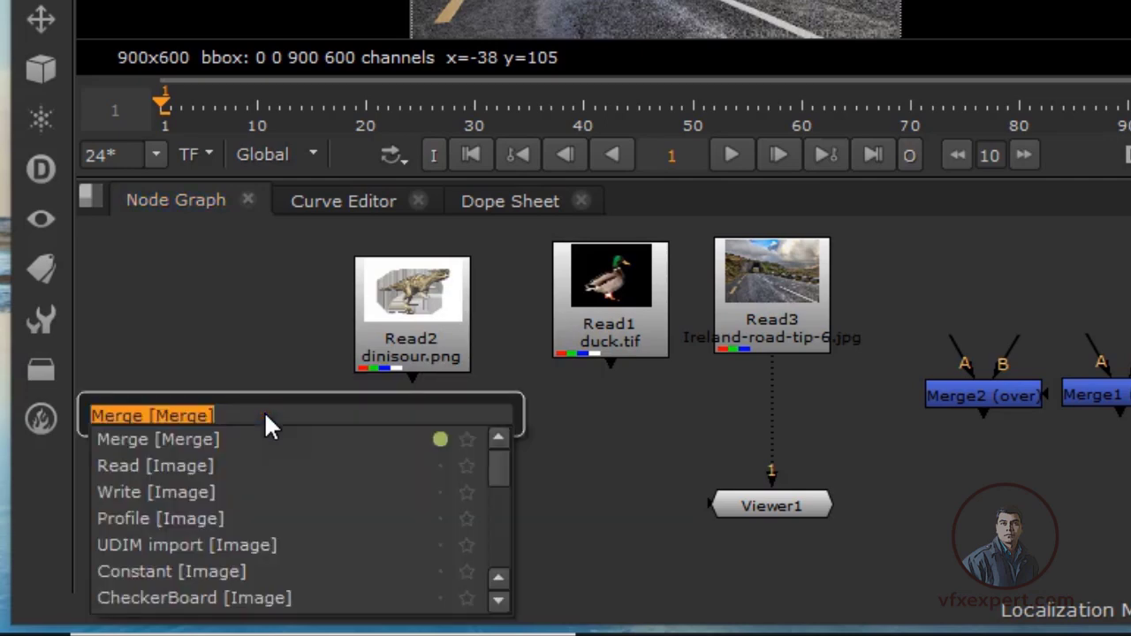
pyautogui.write('read [Image')
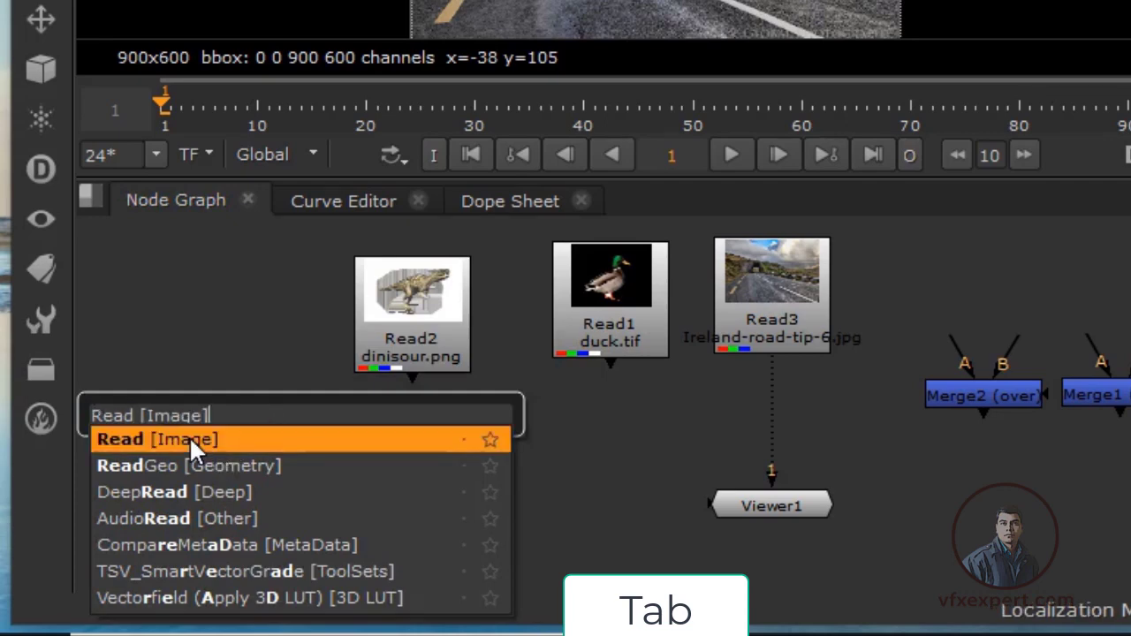
pyautogui.click(189, 439)
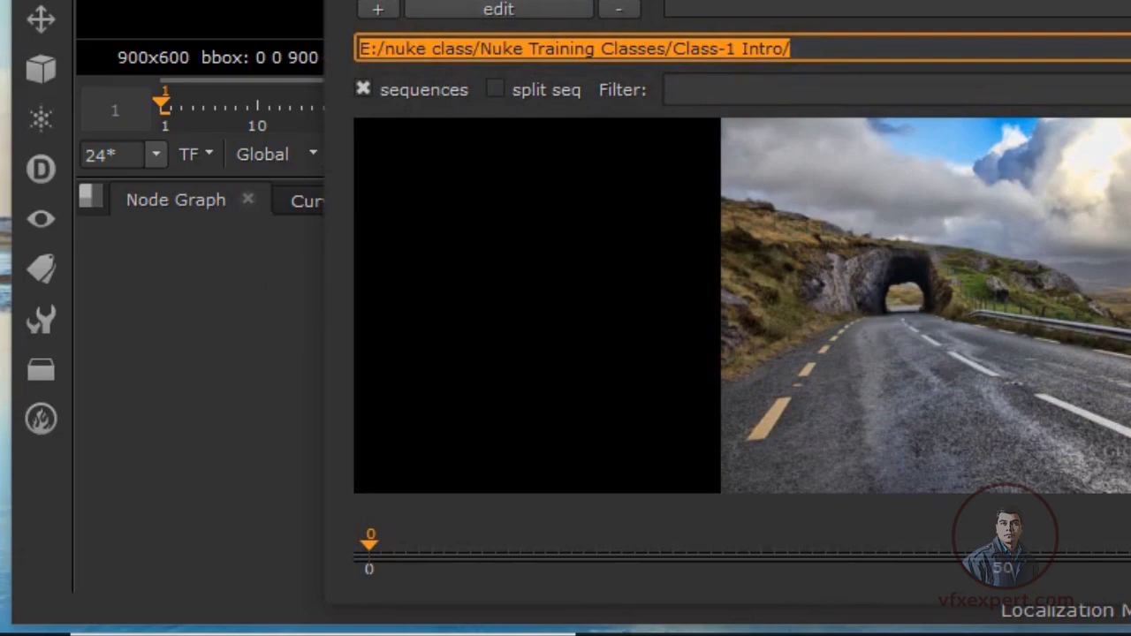
pyautogui.press('Return')
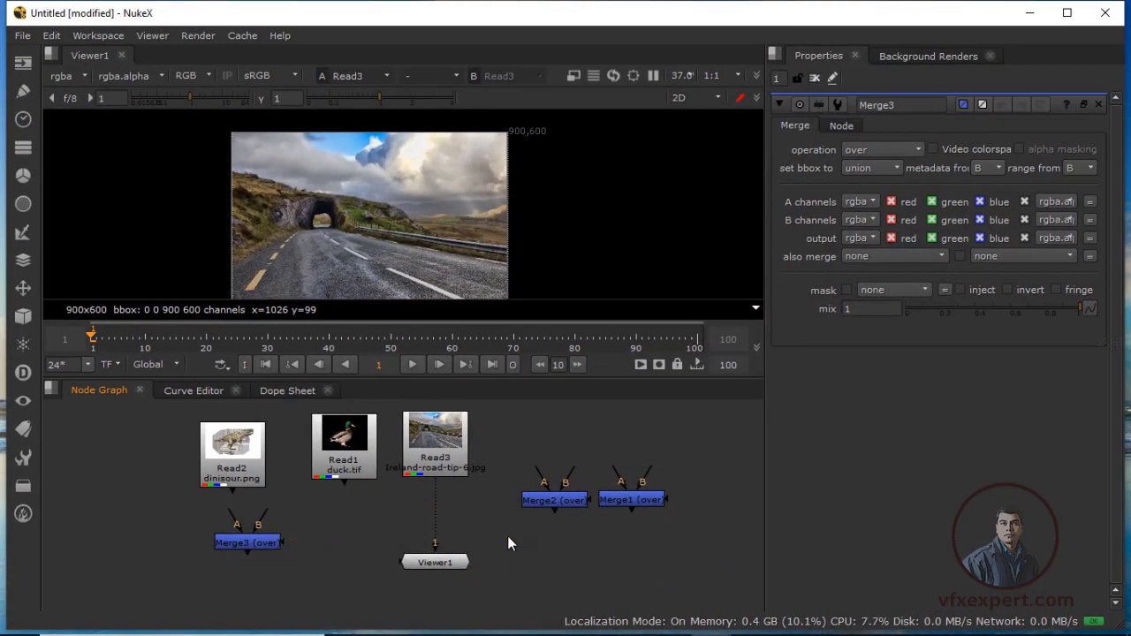
# Step: Delete all three Merge nodes and move the viewer node slightly lower beneath the road Read node
pyautogui.click(566, 500)
pyautogui.click(530, 449)
pyautogui.moveTo(717, 535); pyautogui.dragTo(716, 536)
pyautogui.press('Delete')
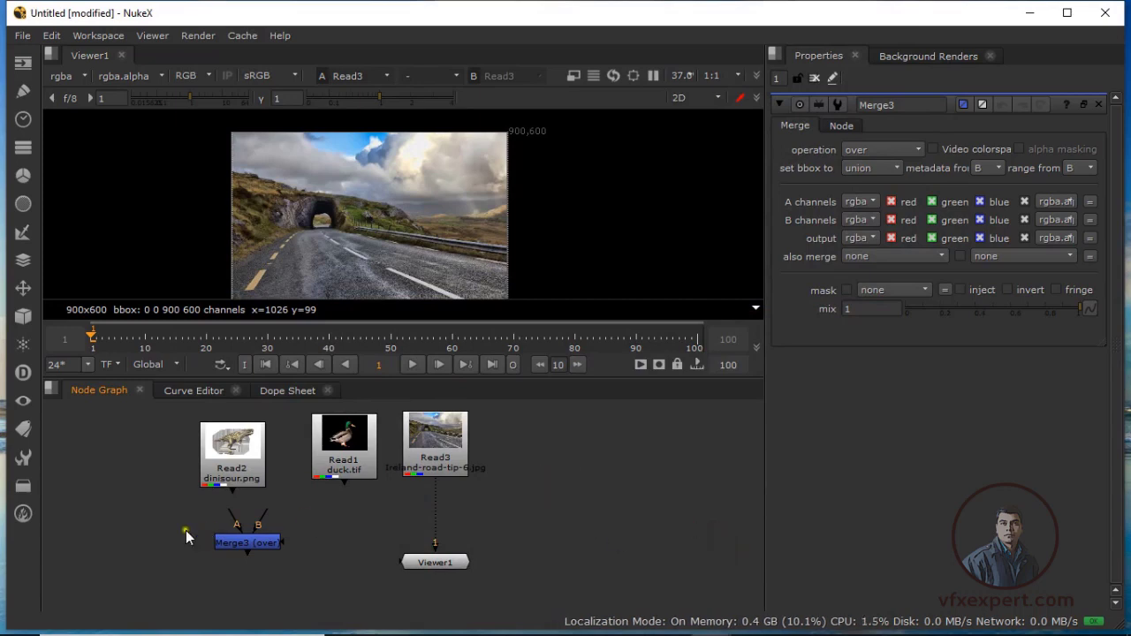
pyautogui.click(232, 542)
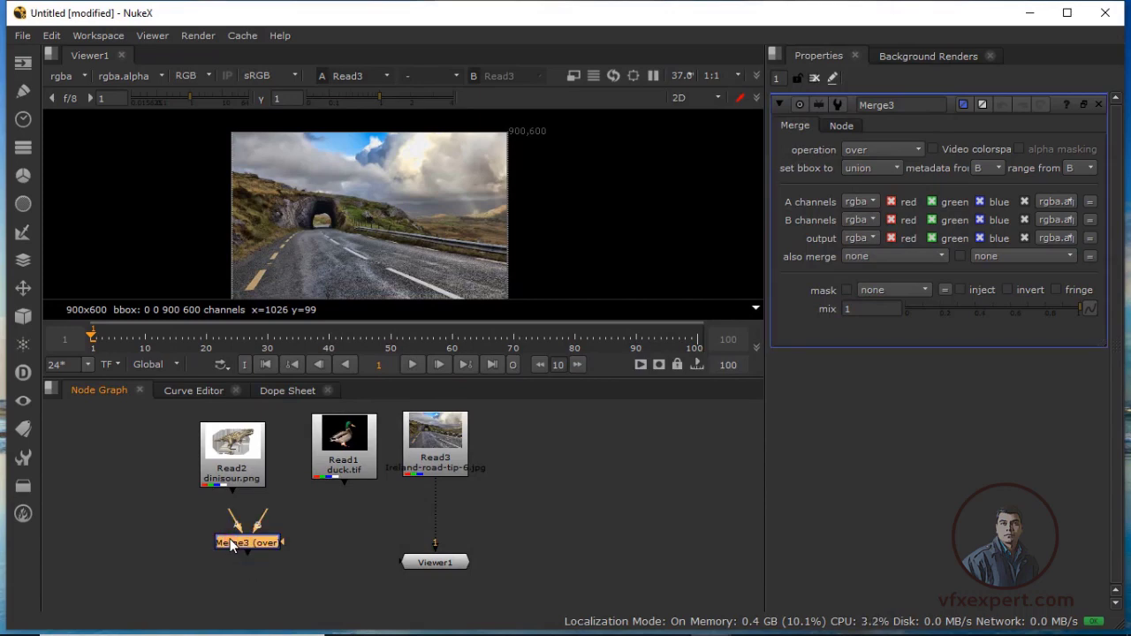
pyautogui.press('Delete')
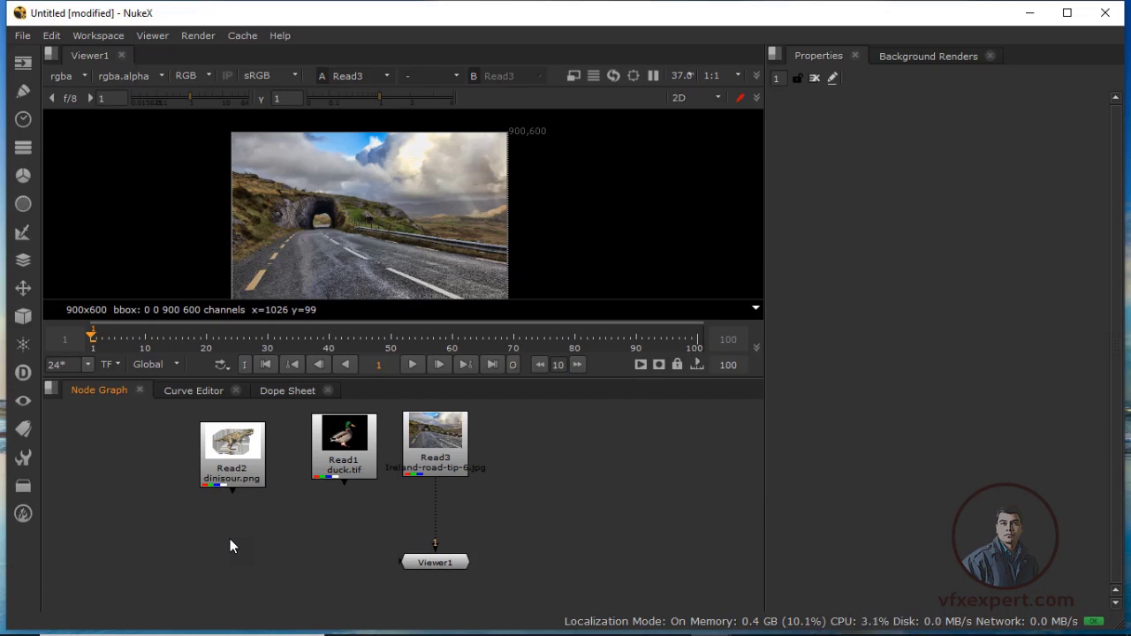
pyautogui.moveTo(438, 563); pyautogui.dragTo(440, 577)
pyautogui.click(367, 555)
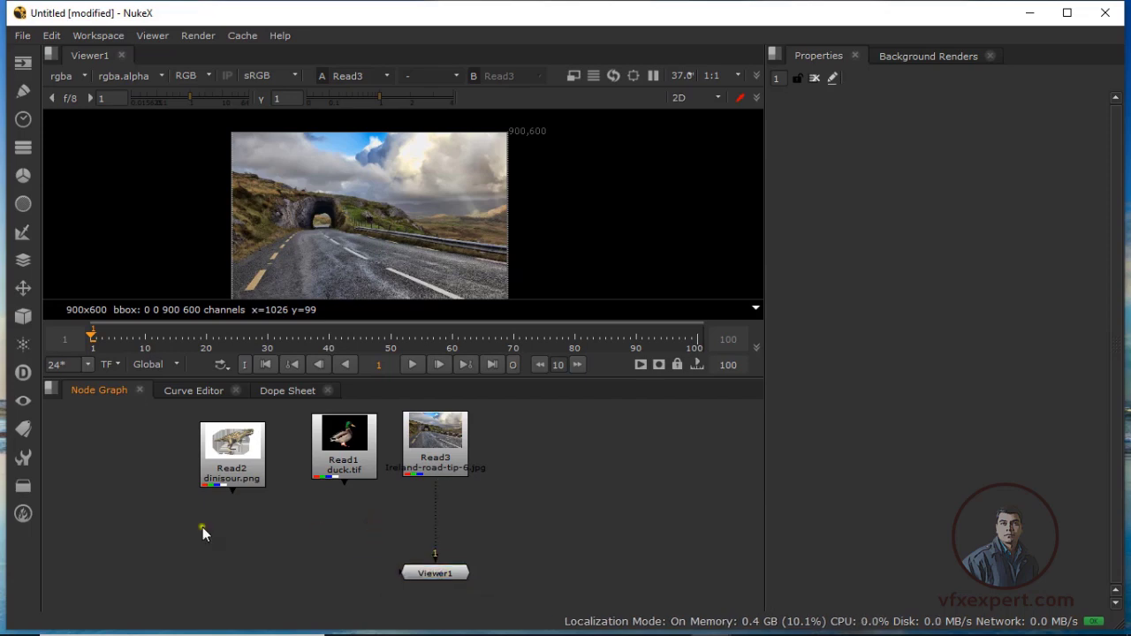
# Step: Add a Merge node below the dinosaur Read node and delete it again
pyautogui.click(23, 260)
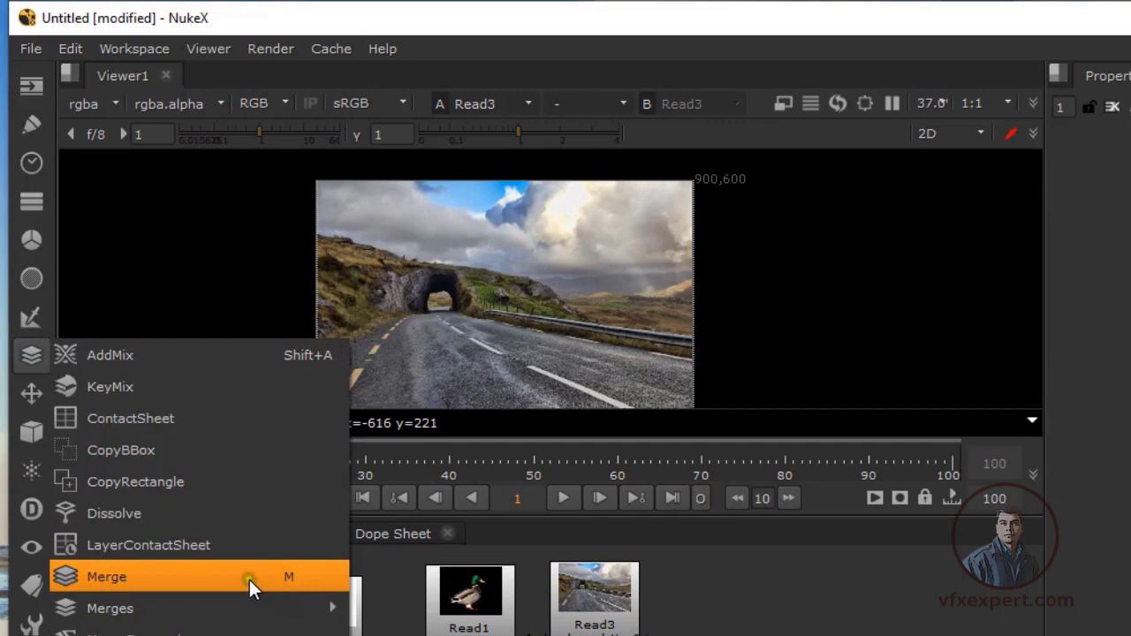
pyautogui.moveTo(256, 608)
pyautogui.click(106, 576)
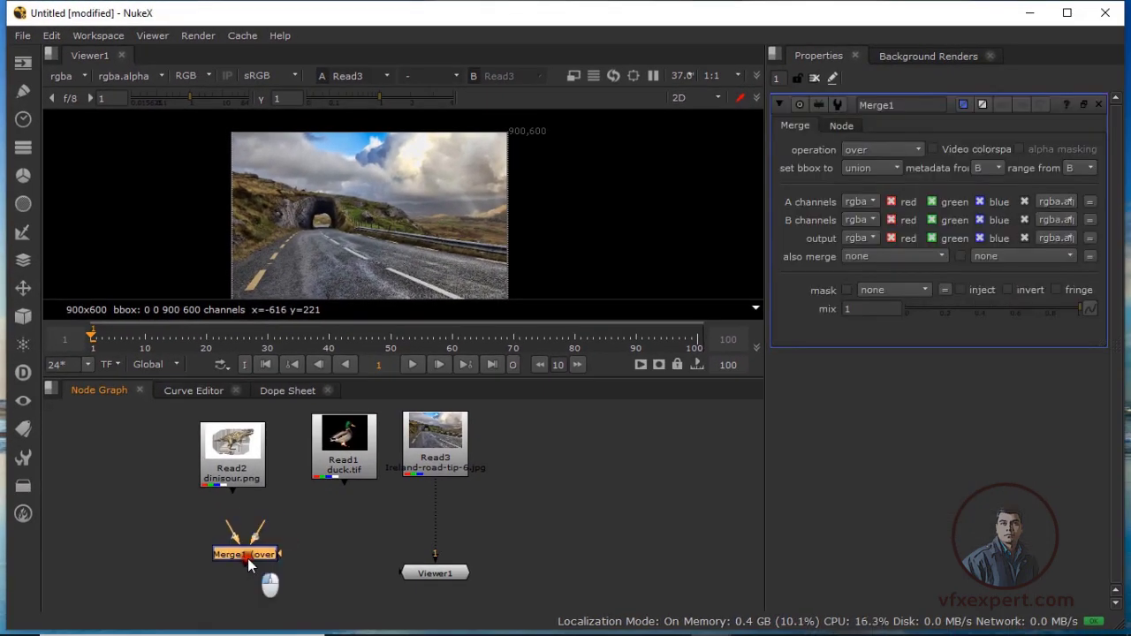
pyautogui.press('Delete')
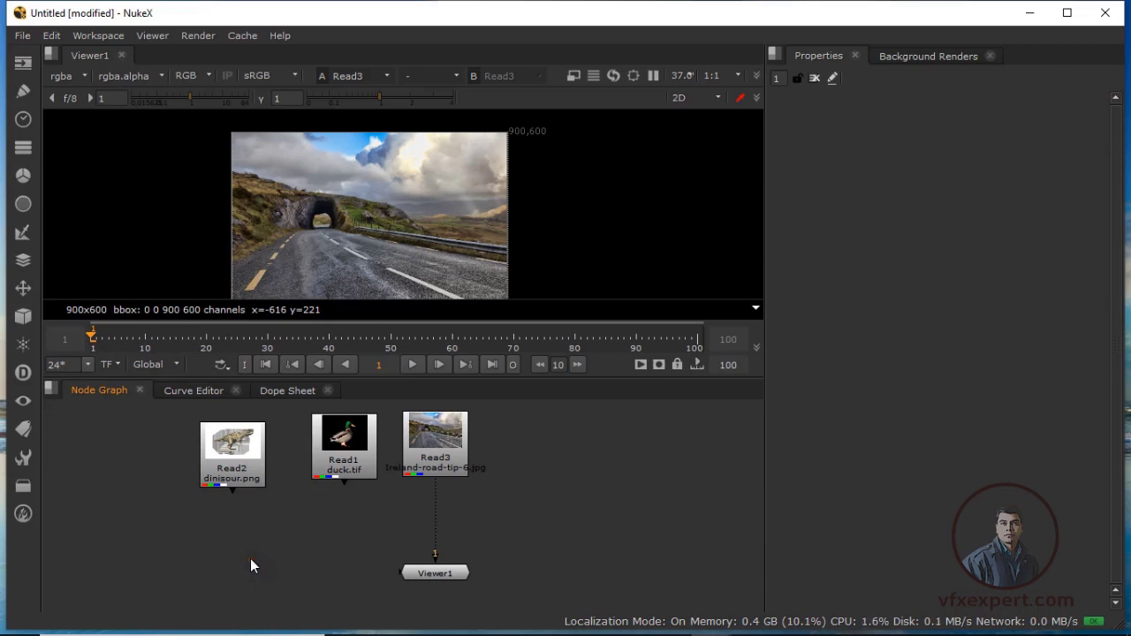
pyautogui.press('Tab')
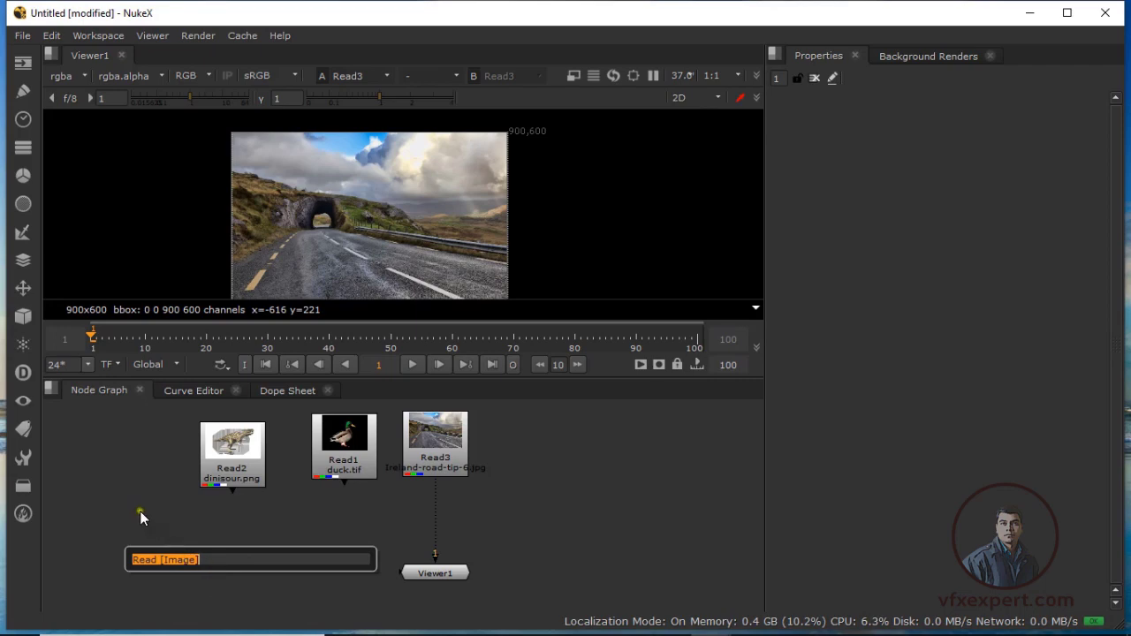
pyautogui.click(143, 500)
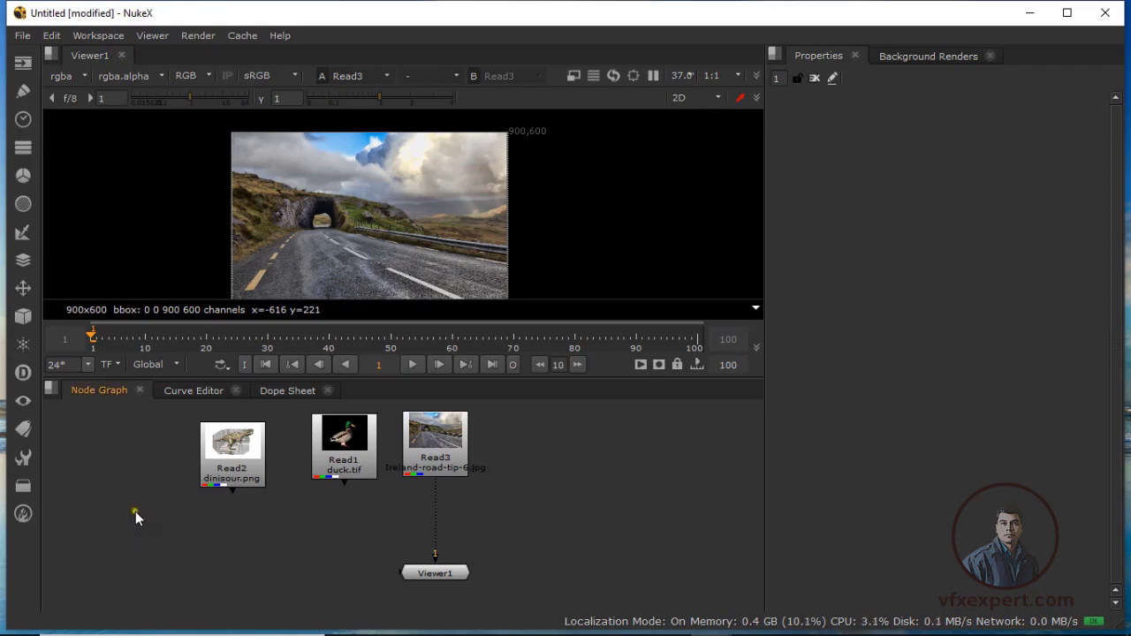
pyautogui.press('Tab')
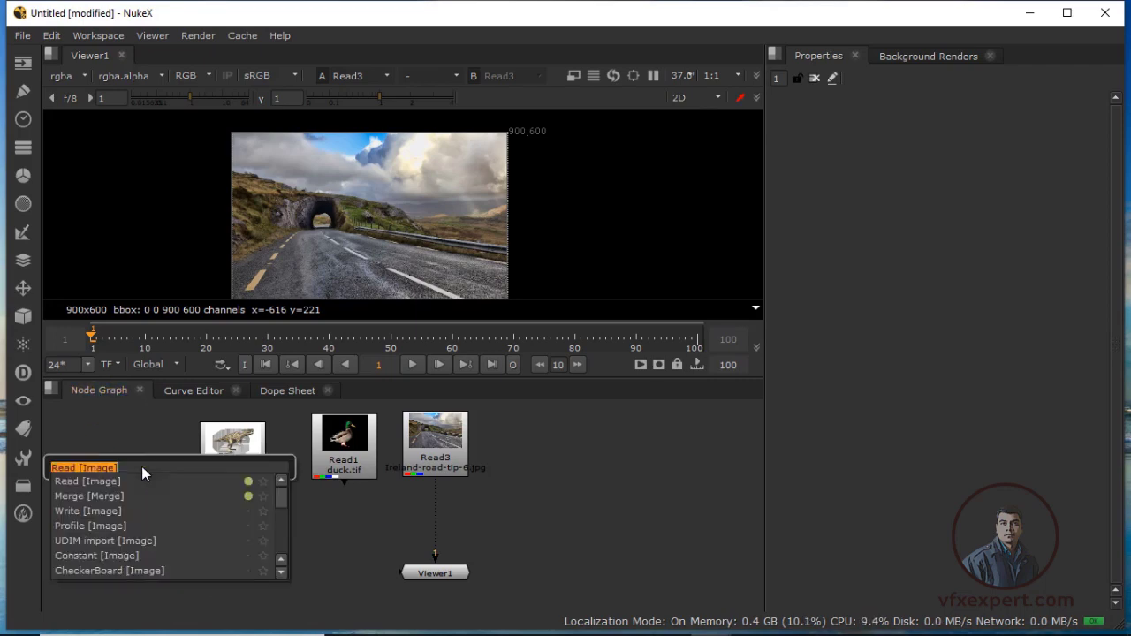
pyautogui.press('Return')
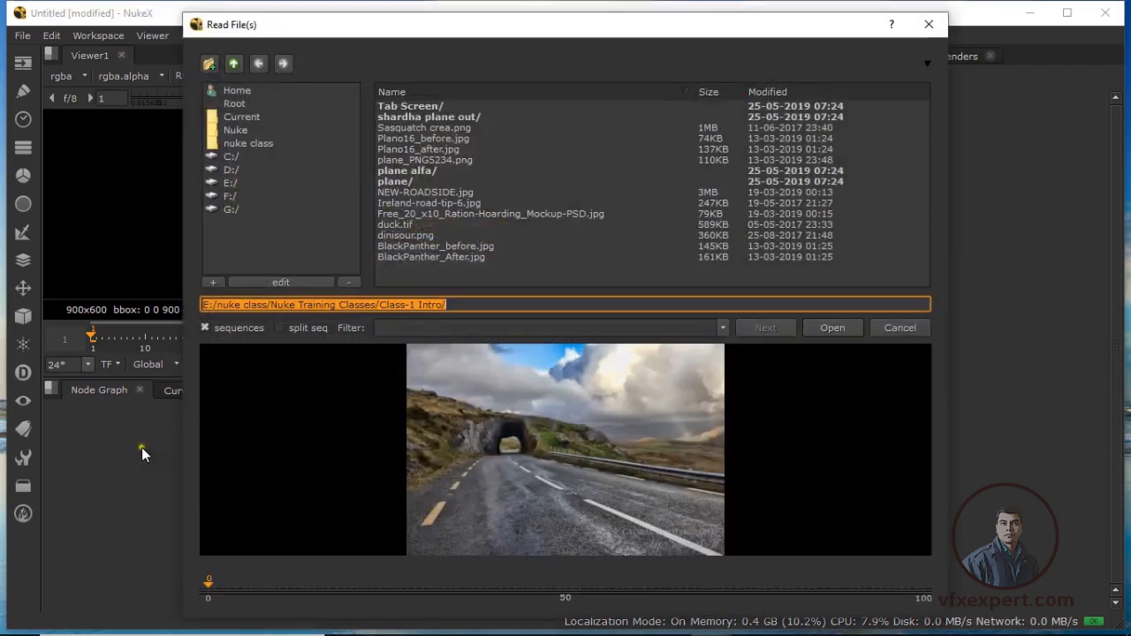
pyautogui.click(929, 24)
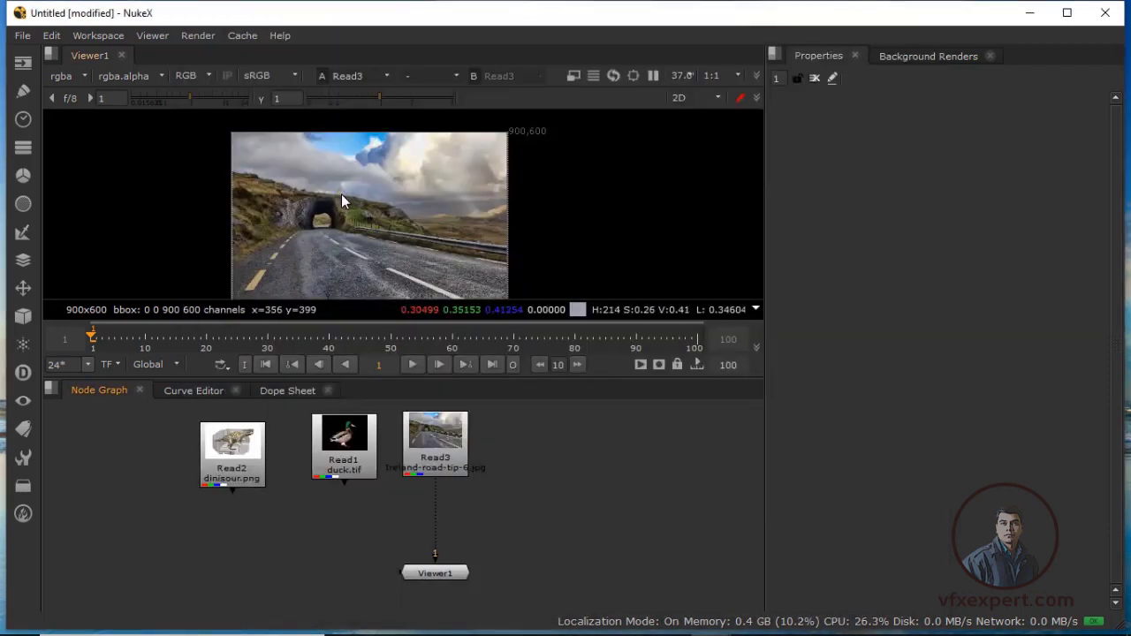
# Step: Toggle Viewer1 between the 2D and 3D views, ending in 2D
pyautogui.press('Tab')
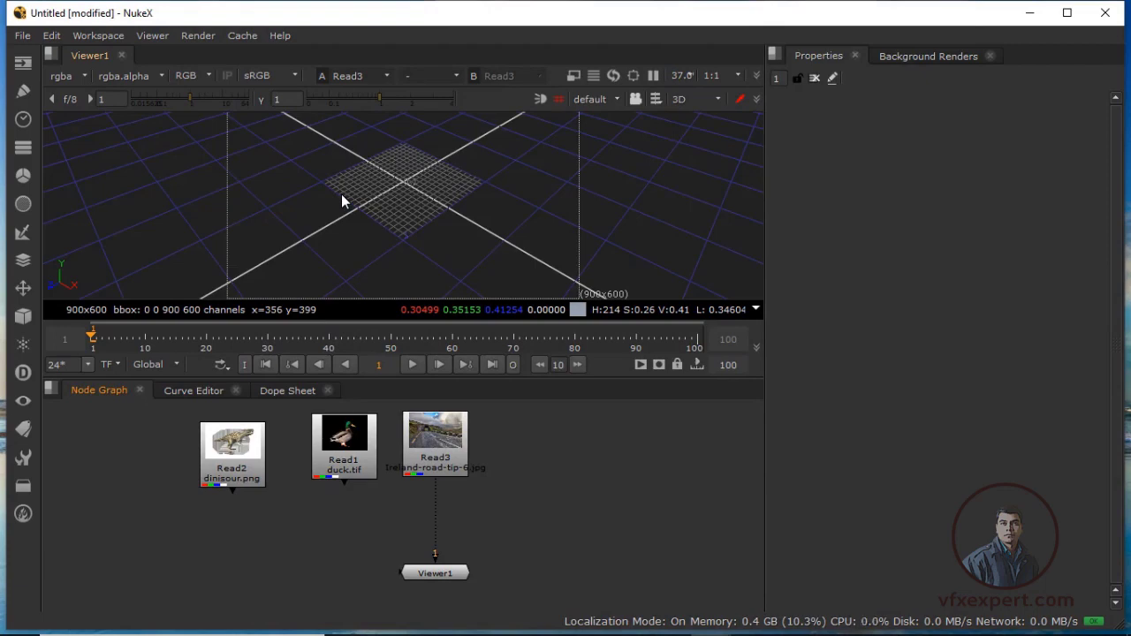
pyautogui.press('Tab')
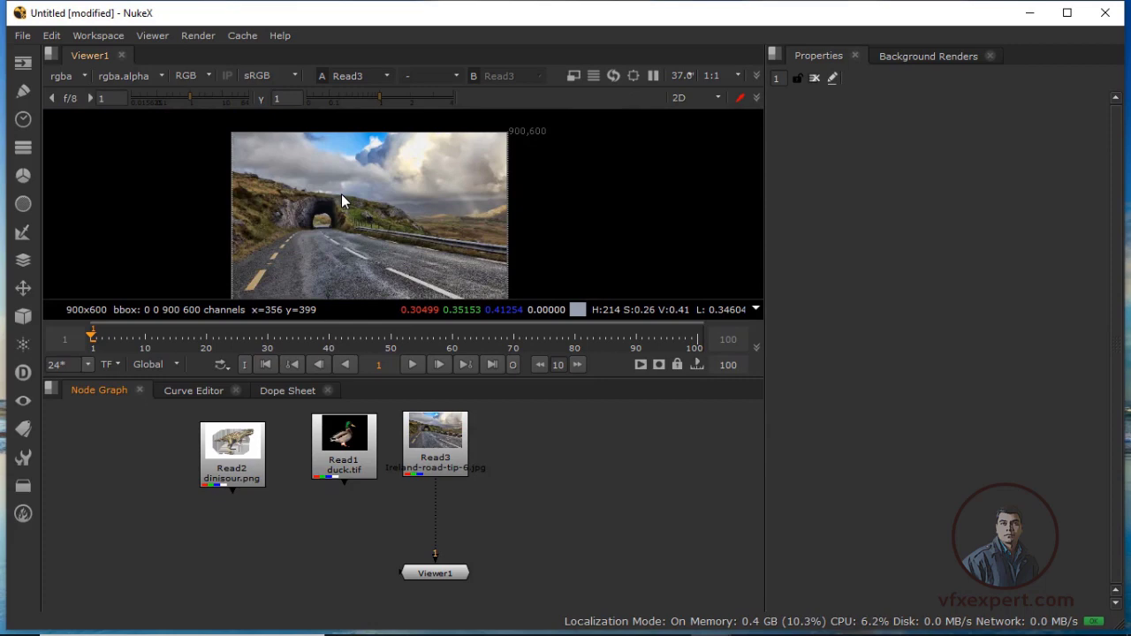
pyautogui.press('Tab')
pyautogui.press('Tab')
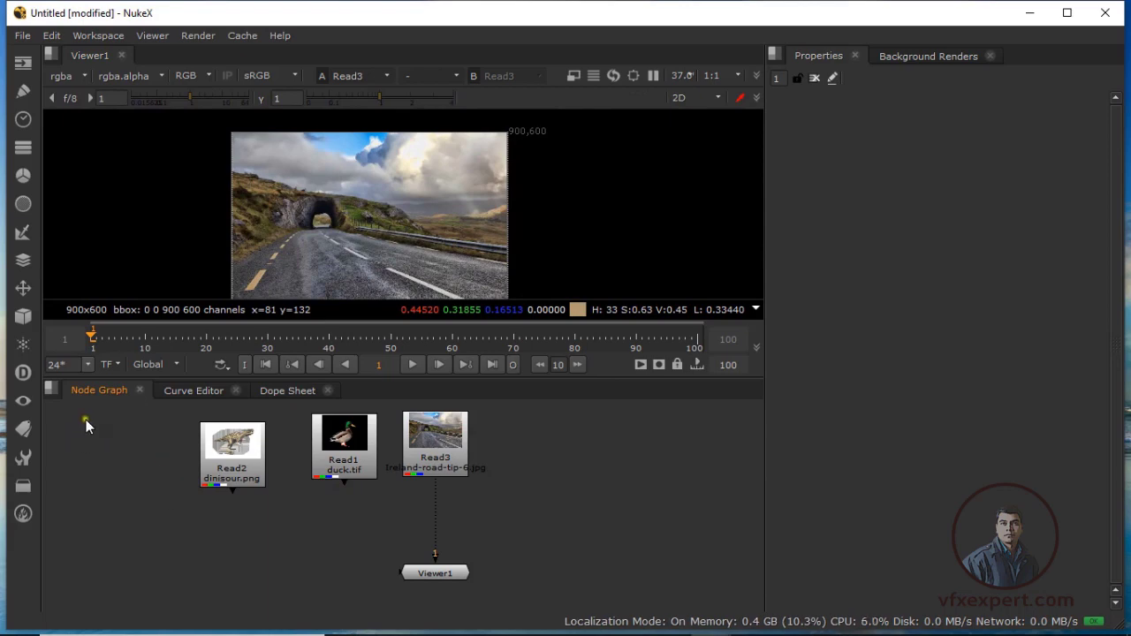
# Step: Search the node list for Merge and add a Merge node between the duck Read node and the viewer node
pyautogui.click(147, 516)
pyautogui.press('Tab')
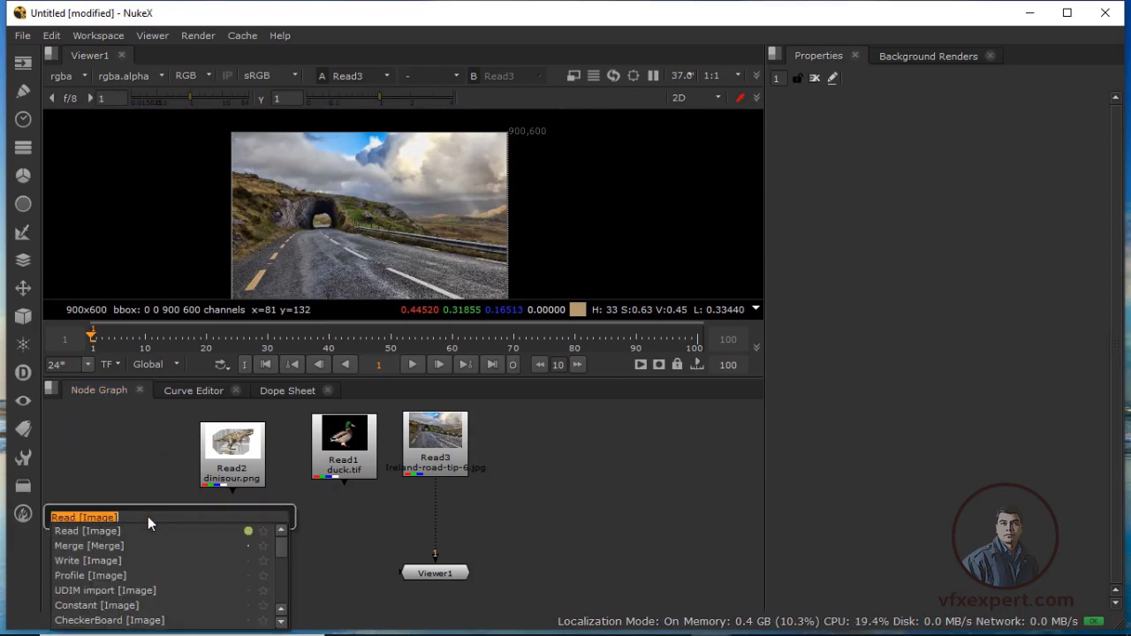
pyautogui.write('mer')
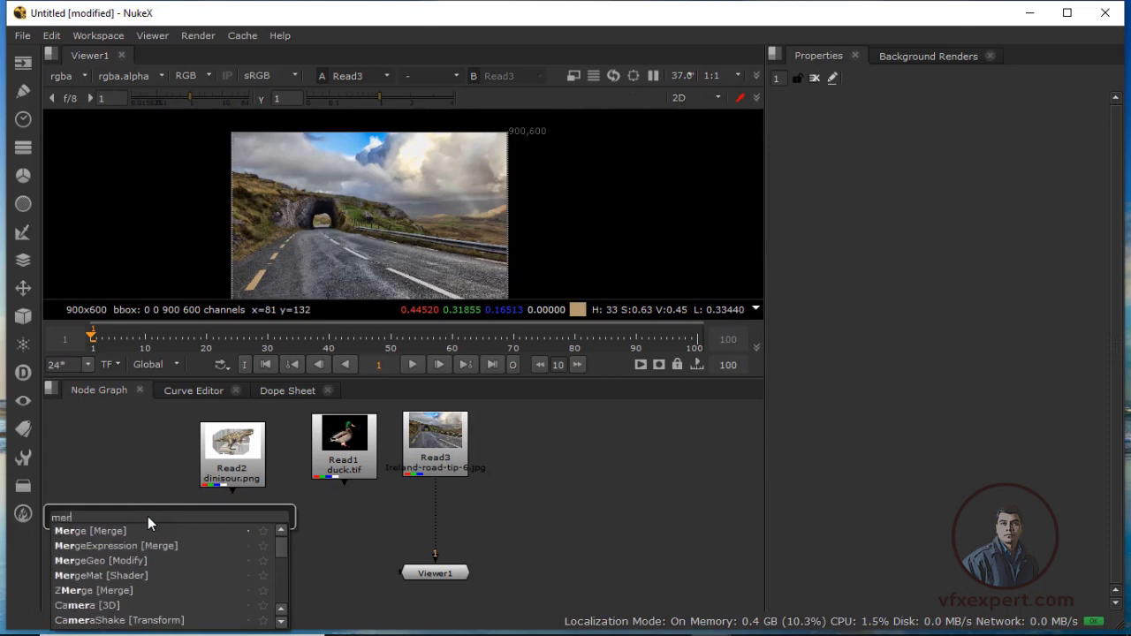
pyautogui.press('Down')
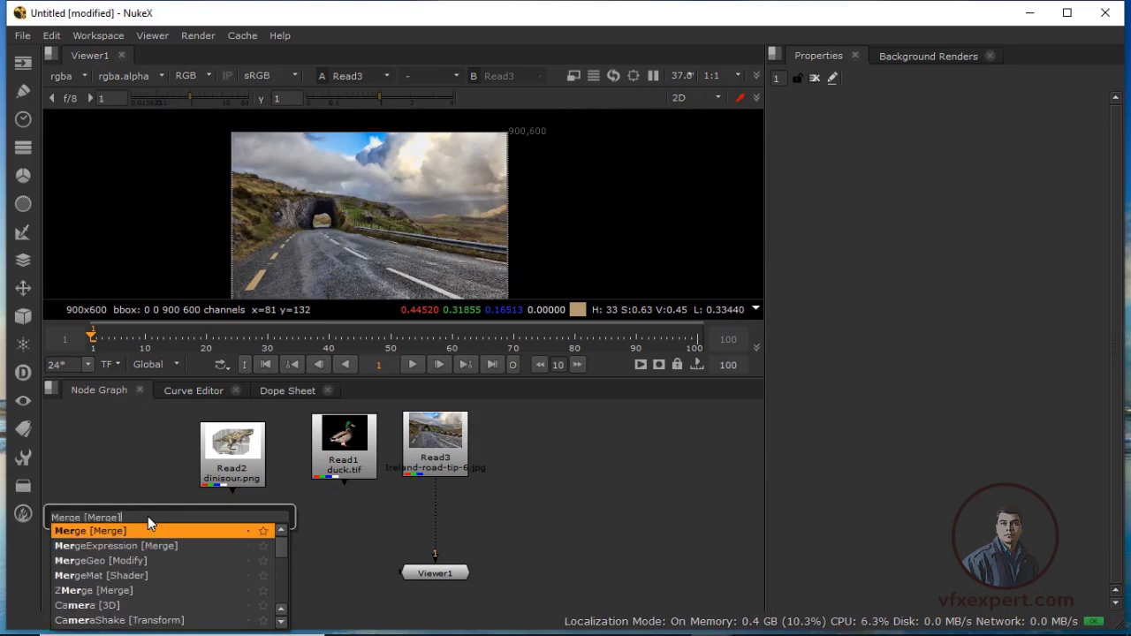
pyautogui.press('Return')
pyautogui.moveTo(148, 522); pyautogui.dragTo(391, 541)
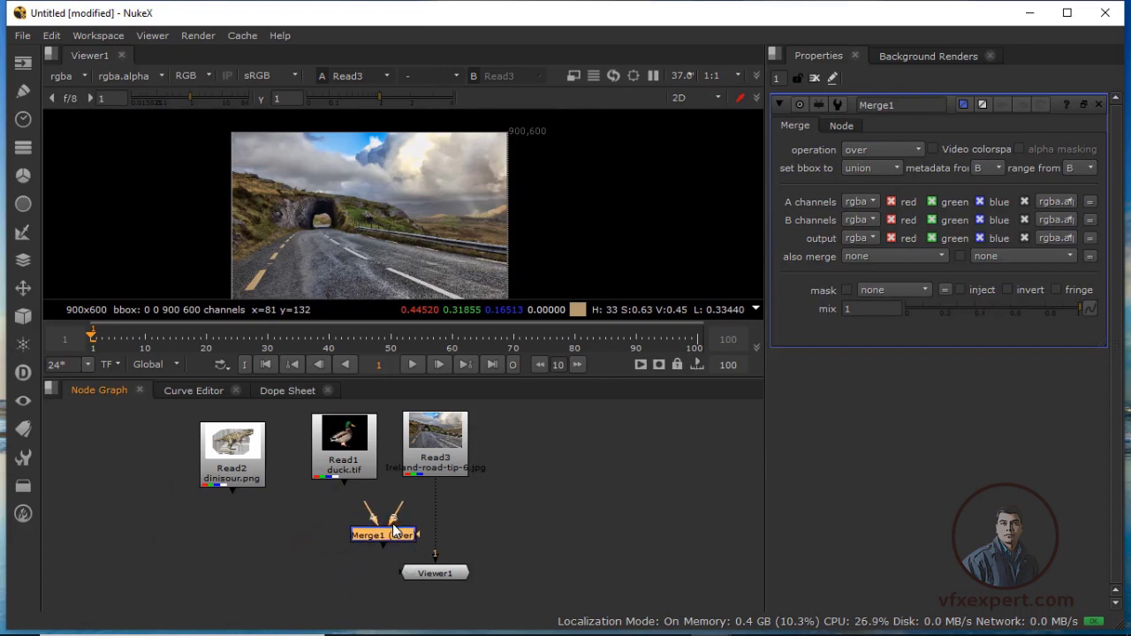
# Step: Enlarge the node graph area and space out the duck Read, Merge, viewer and road Read nodes
pyautogui.scroll(3, 394, 471)
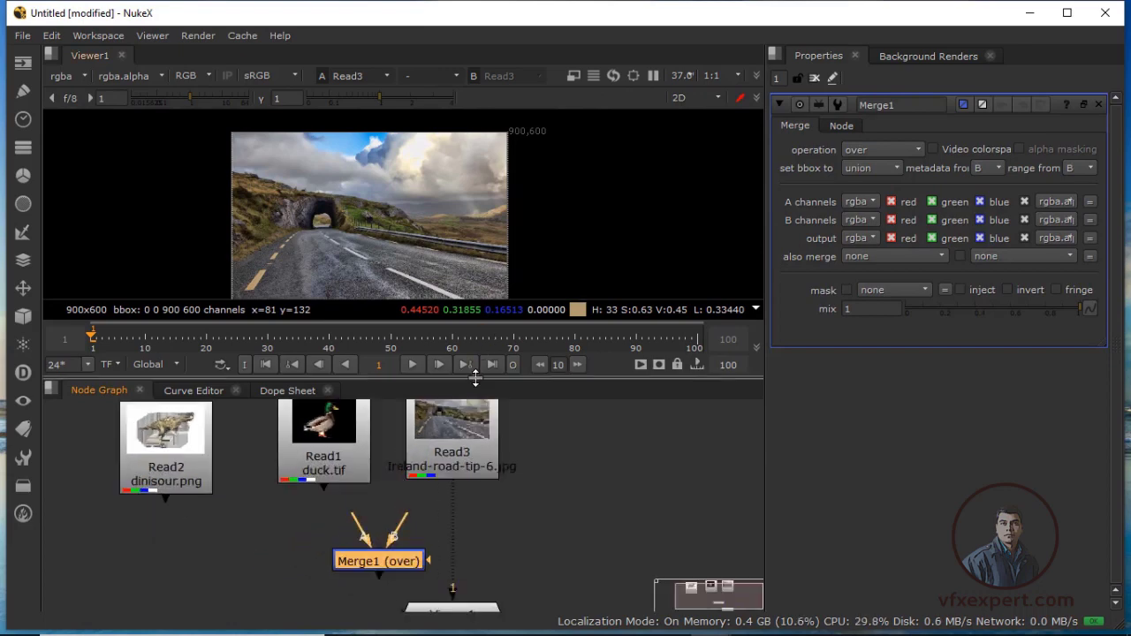
pyautogui.moveTo(482, 381); pyautogui.dragTo(482, 320)
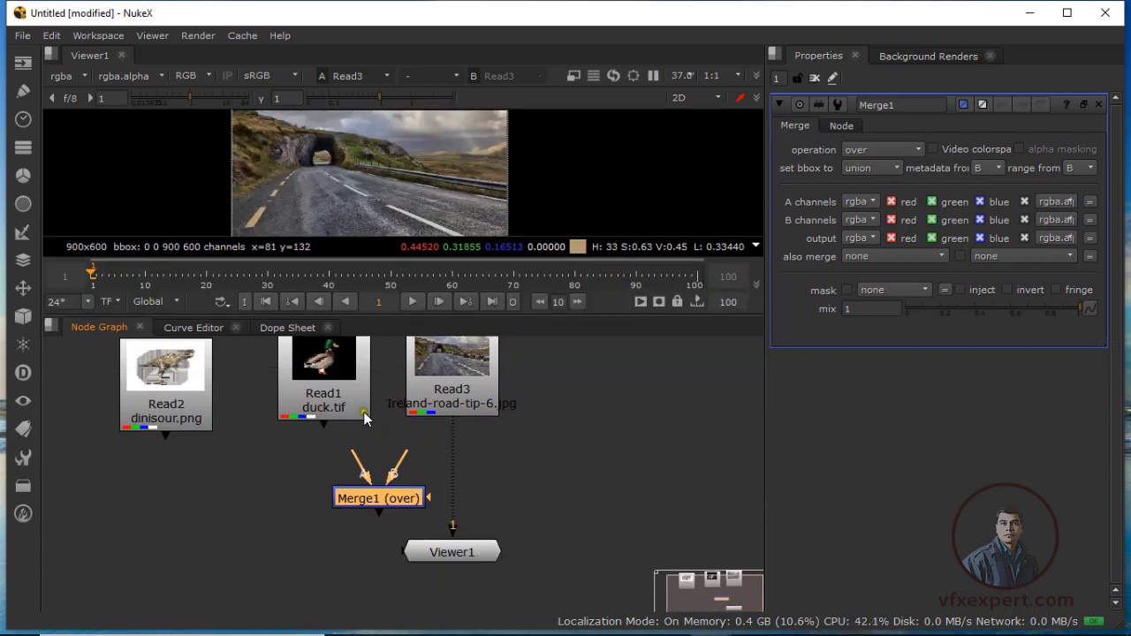
pyautogui.moveTo(364, 412); pyautogui.dragTo(355, 438)
pyautogui.moveTo(362, 499); pyautogui.dragTo(360, 510)
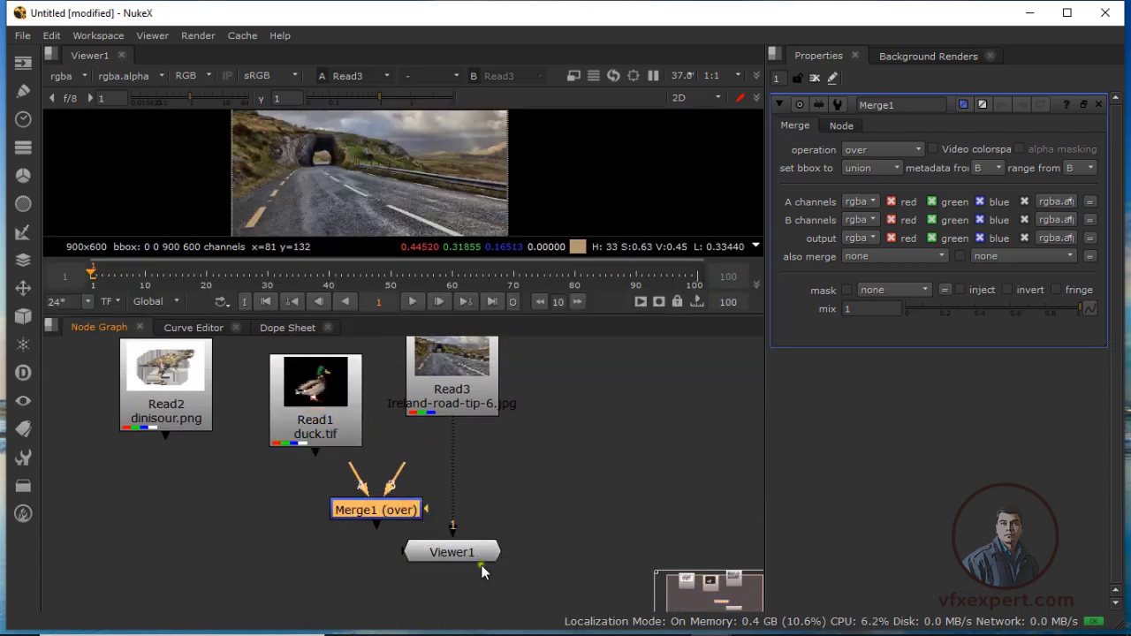
pyautogui.moveTo(482, 566); pyautogui.dragTo(486, 583)
pyautogui.click(499, 590)
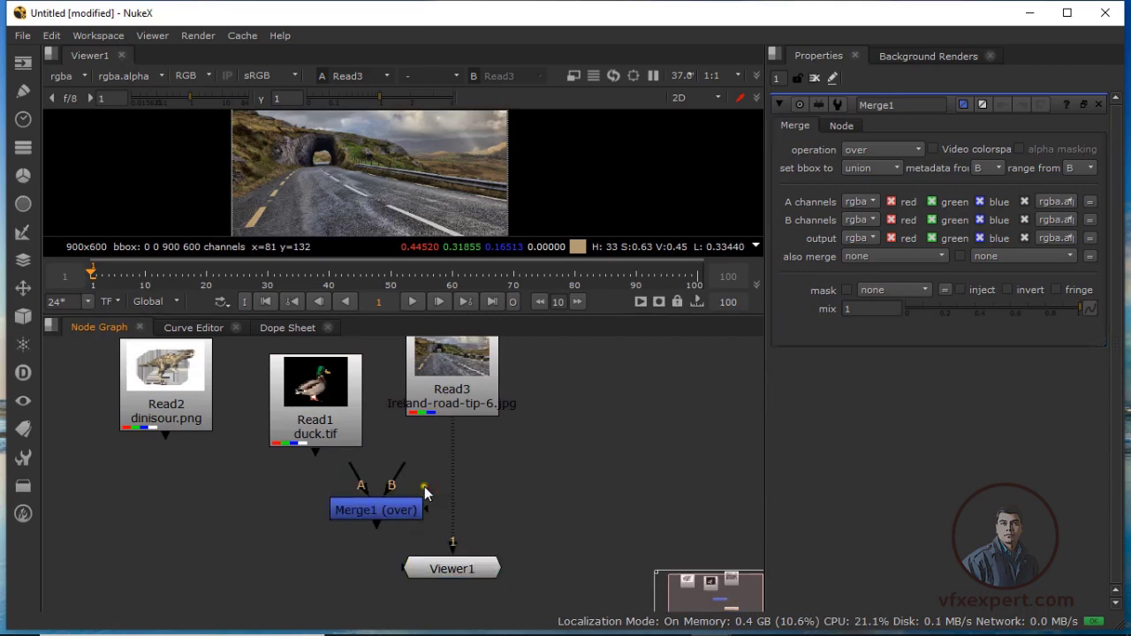
pyautogui.moveTo(459, 406); pyautogui.dragTo(459, 425)
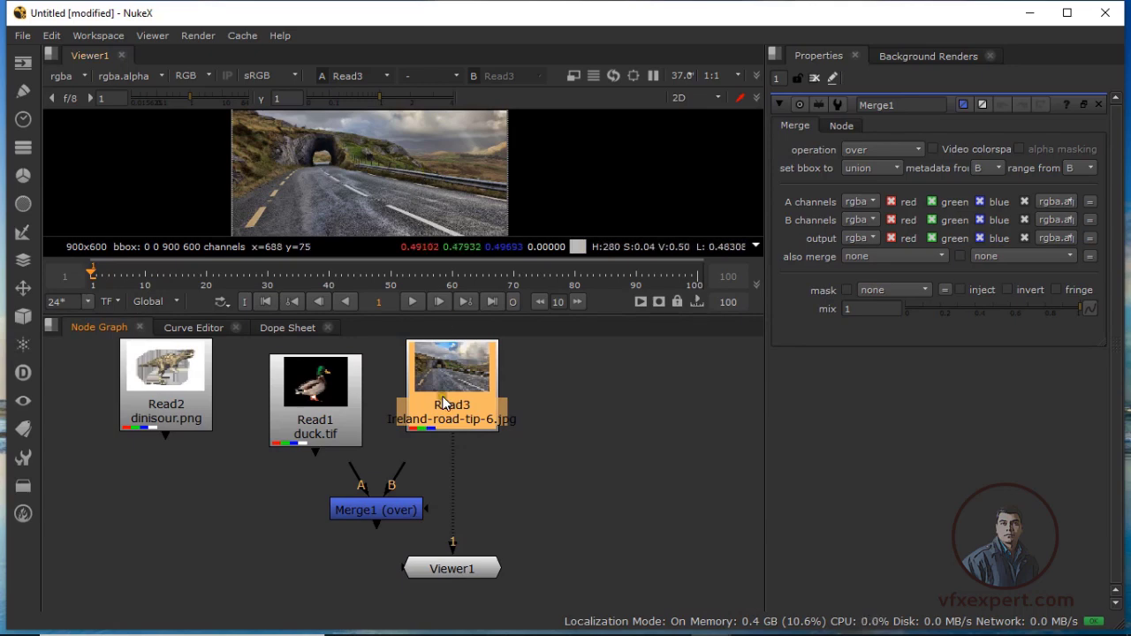
# Step: Connect the Merge node's B input to the road Read node and A input to the duck Read node, and view the Merge output
pyautogui.moveTo(404, 462); pyautogui.dragTo(417, 460)
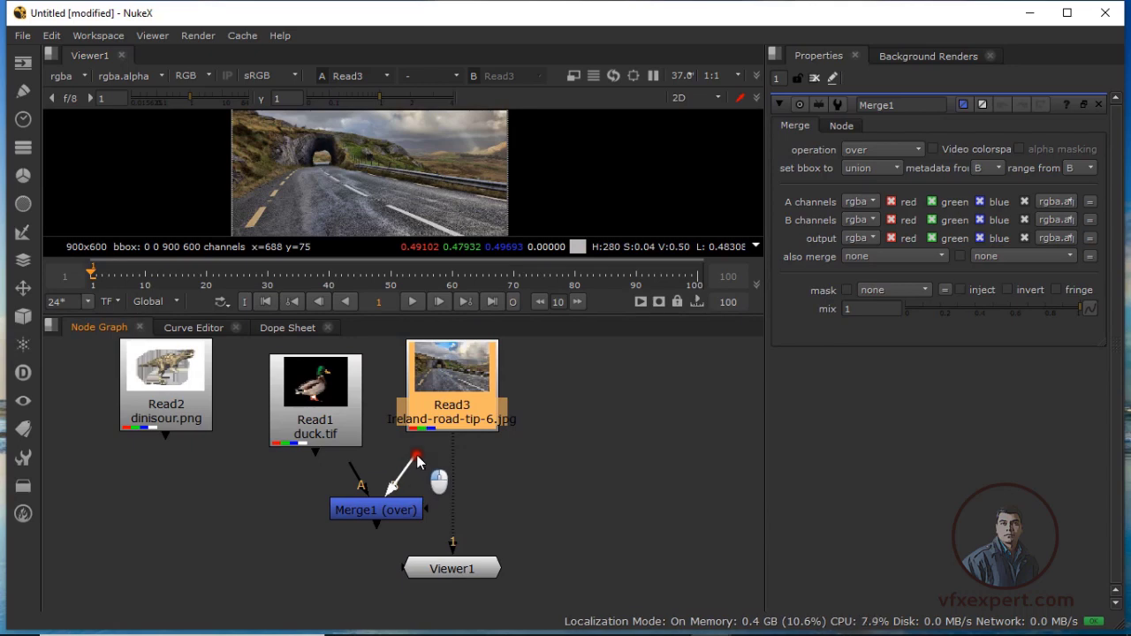
pyautogui.moveTo(417, 459); pyautogui.dragTo(419, 461)
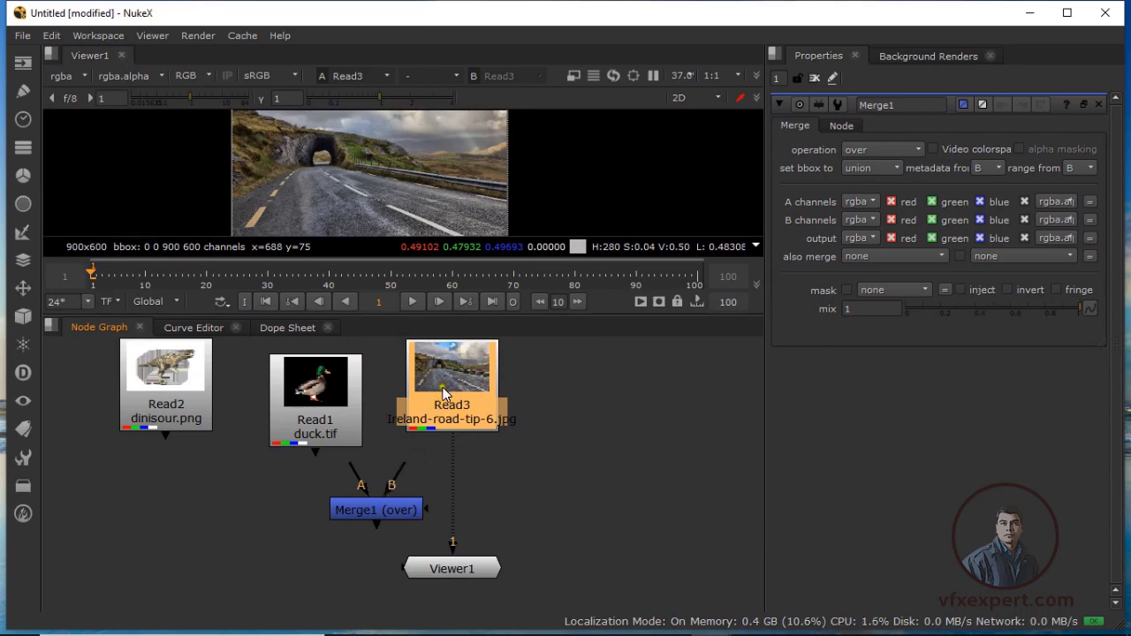
pyautogui.moveTo(452, 405); pyautogui.dragTo(452, 422)
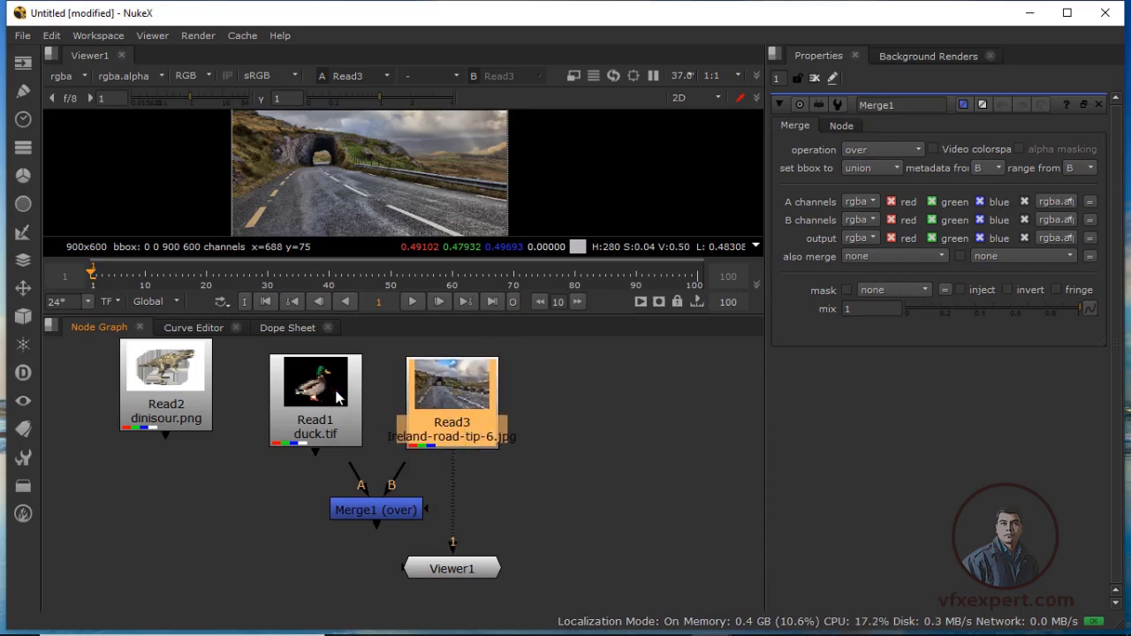
pyautogui.moveTo(397, 473); pyautogui.dragTo(440, 404)
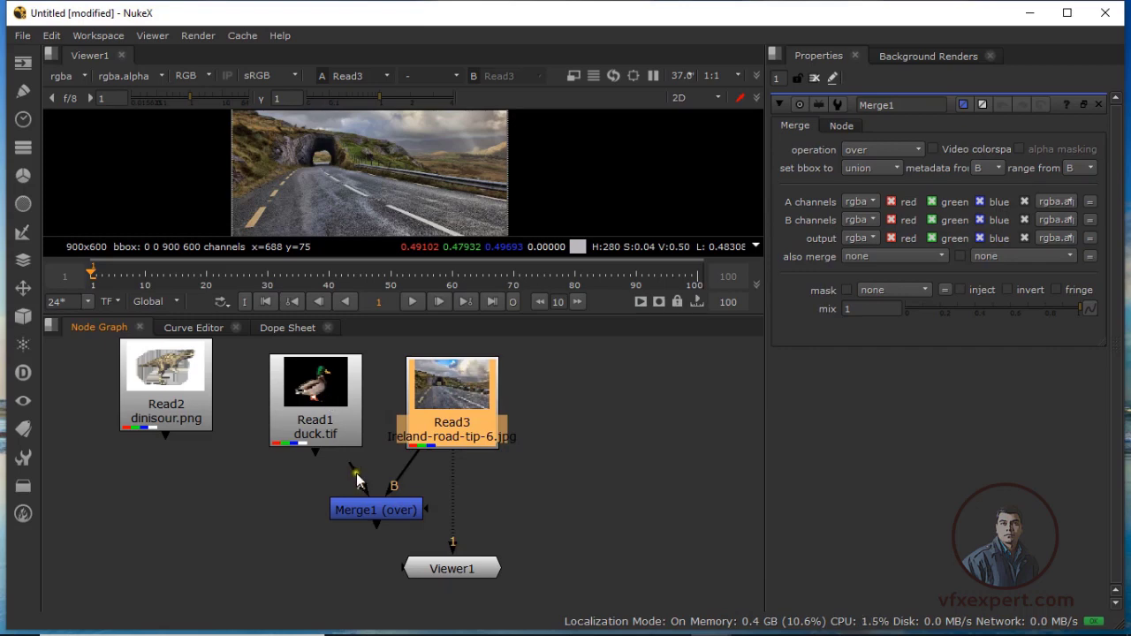
pyautogui.moveTo(357, 476); pyautogui.dragTo(305, 417)
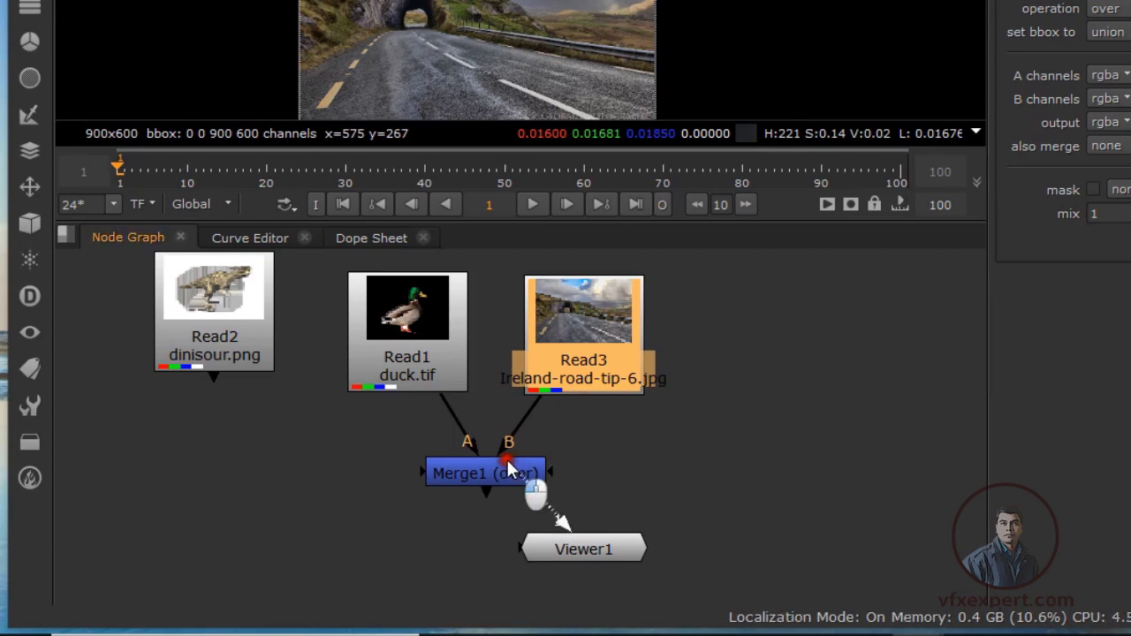
pyautogui.press('1')
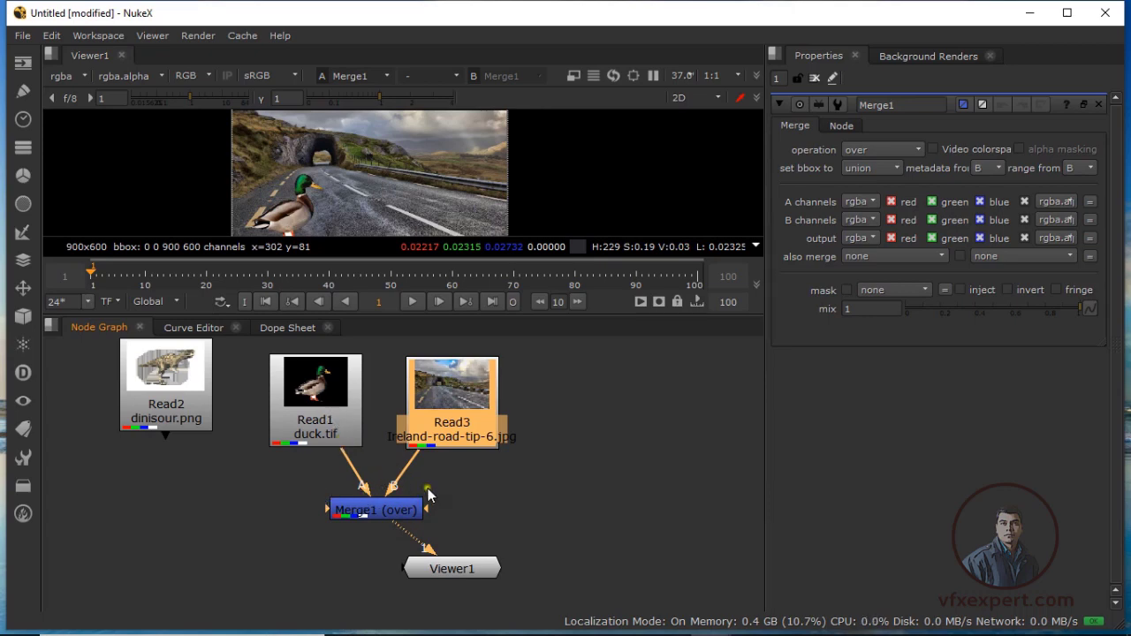
# Step: Practise disconnecting both Merge inputs and reconnecting A to the duck Read node and B to the road Read node
pyautogui.moveTo(395, 486); pyautogui.dragTo(440, 481)
pyautogui.moveTo(358, 459); pyautogui.dragTo(364, 467)
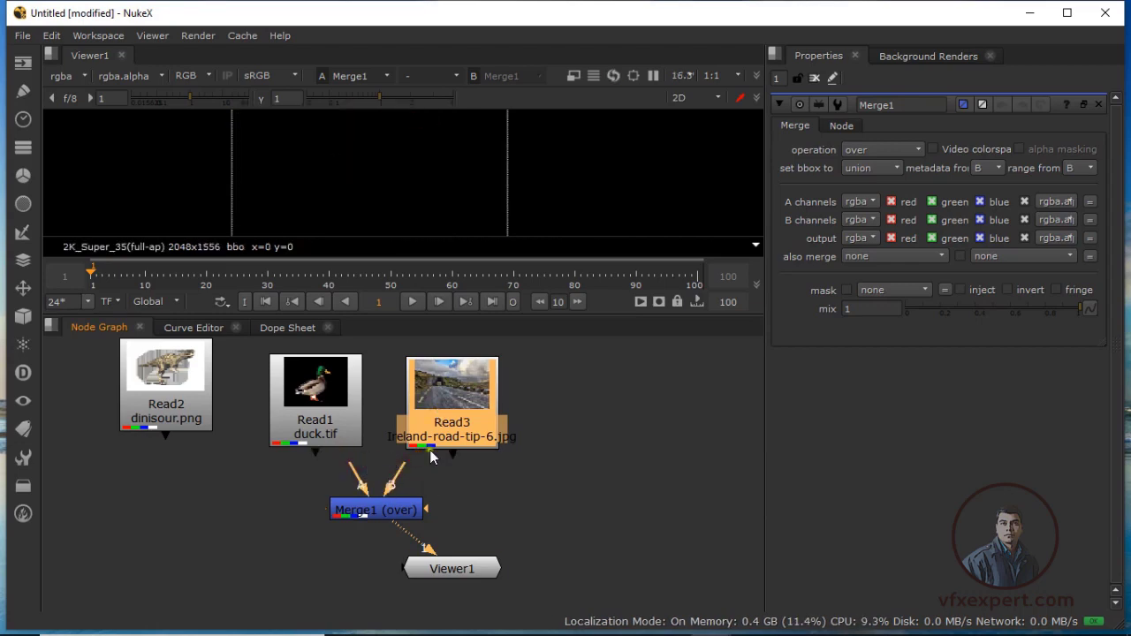
pyautogui.moveTo(364, 483); pyautogui.dragTo(335, 417)
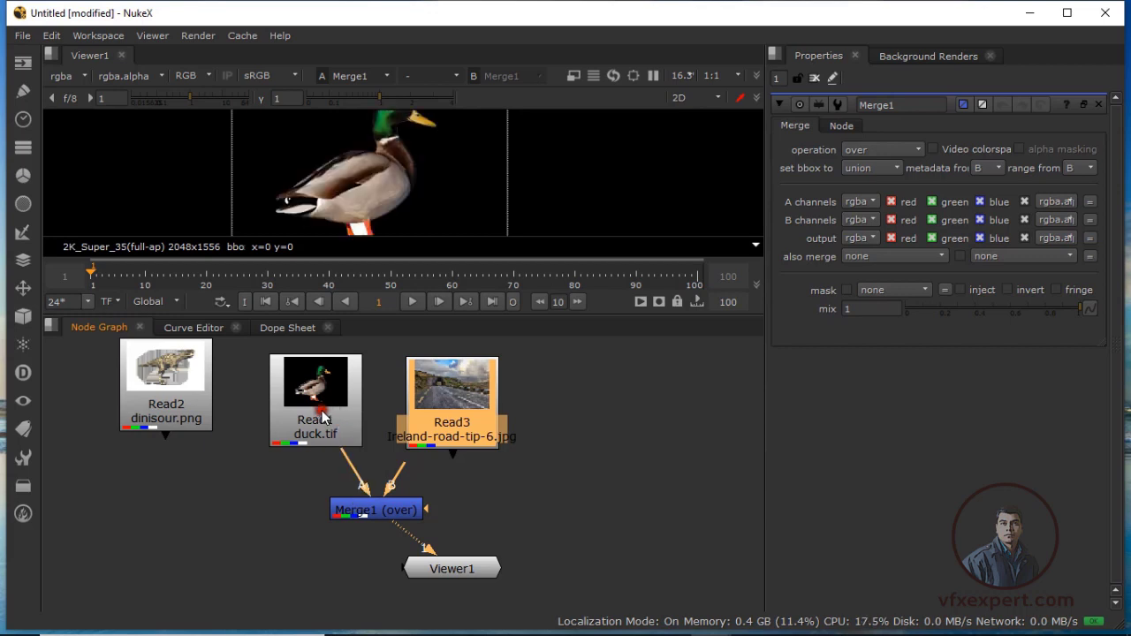
pyautogui.moveTo(399, 470); pyautogui.dragTo(413, 452)
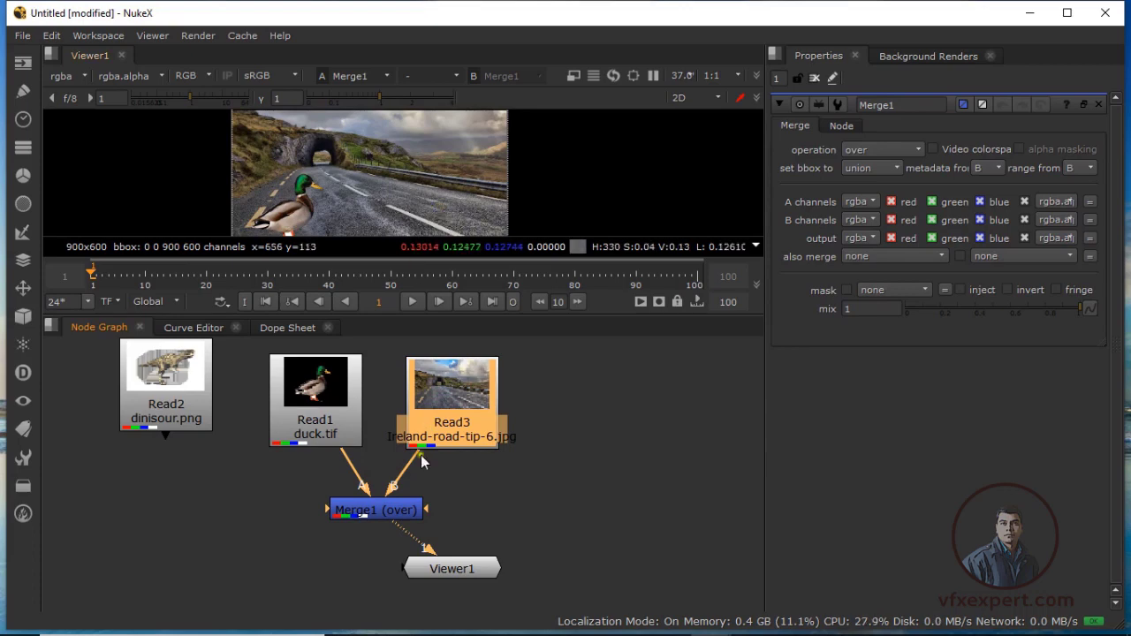
pyautogui.moveTo(415, 453); pyautogui.dragTo(351, 465)
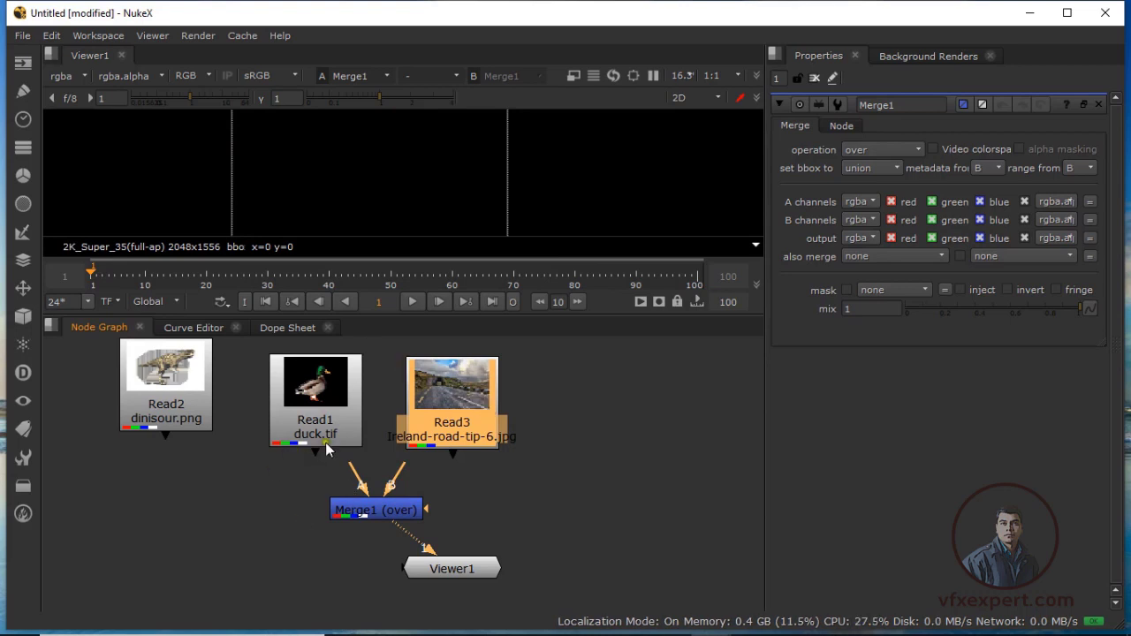
pyautogui.moveTo(359, 479); pyautogui.dragTo(316, 456)
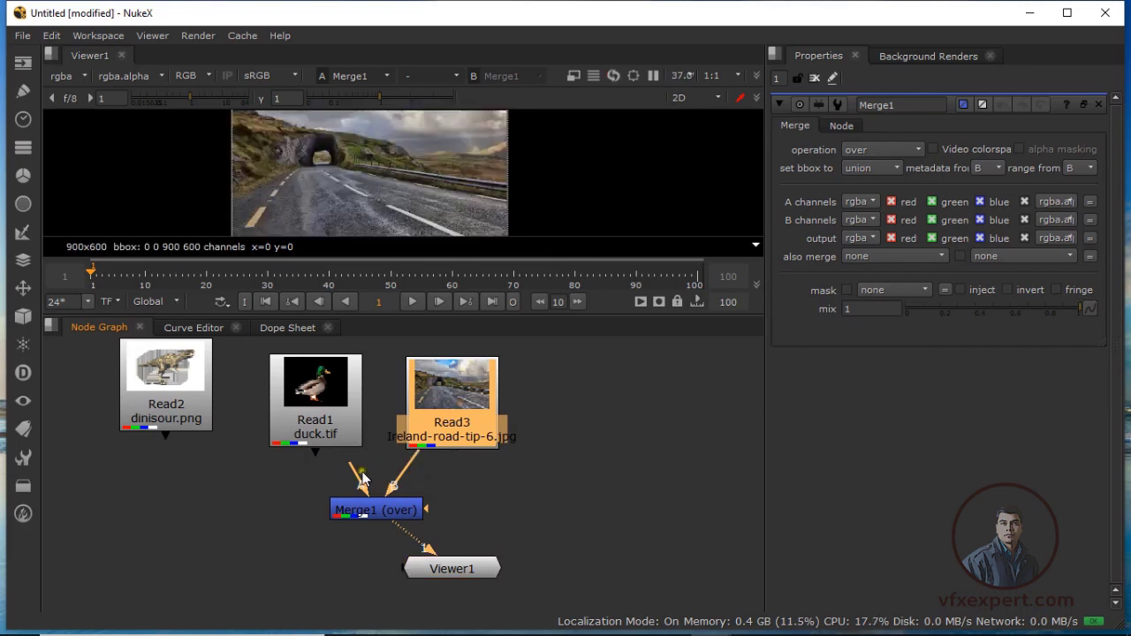
# Step: Place the viewer node directly beneath the Merge node and resize the viewer area to inspect the duck-over-road composite
pyautogui.moveTo(452, 570); pyautogui.dragTo(376, 571)
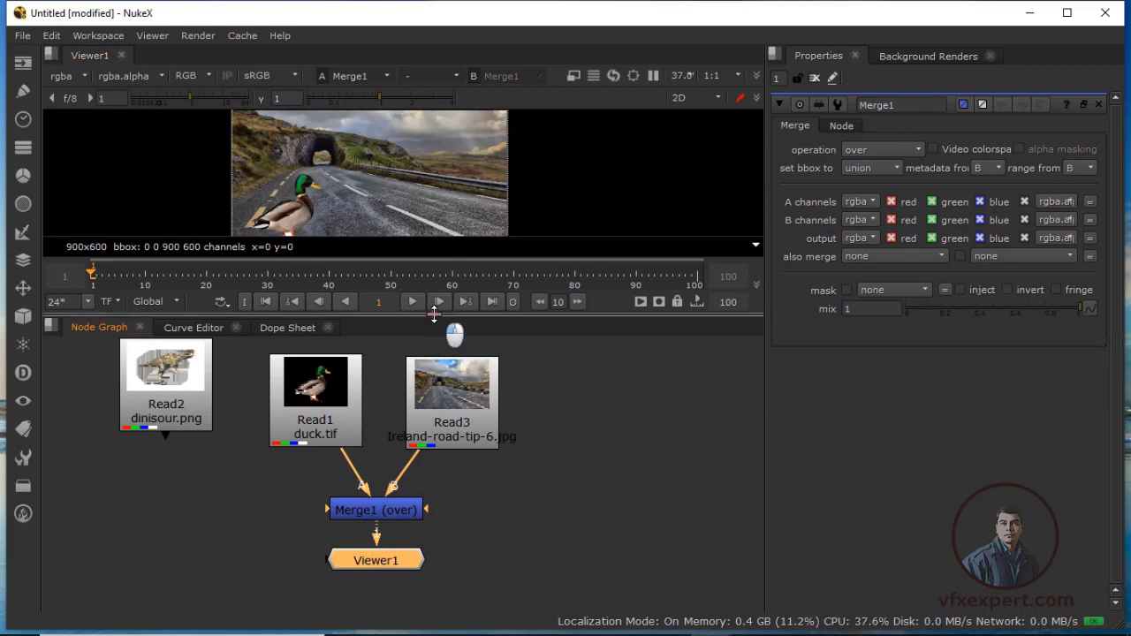
pyautogui.moveTo(434, 314); pyautogui.dragTo(434, 389)
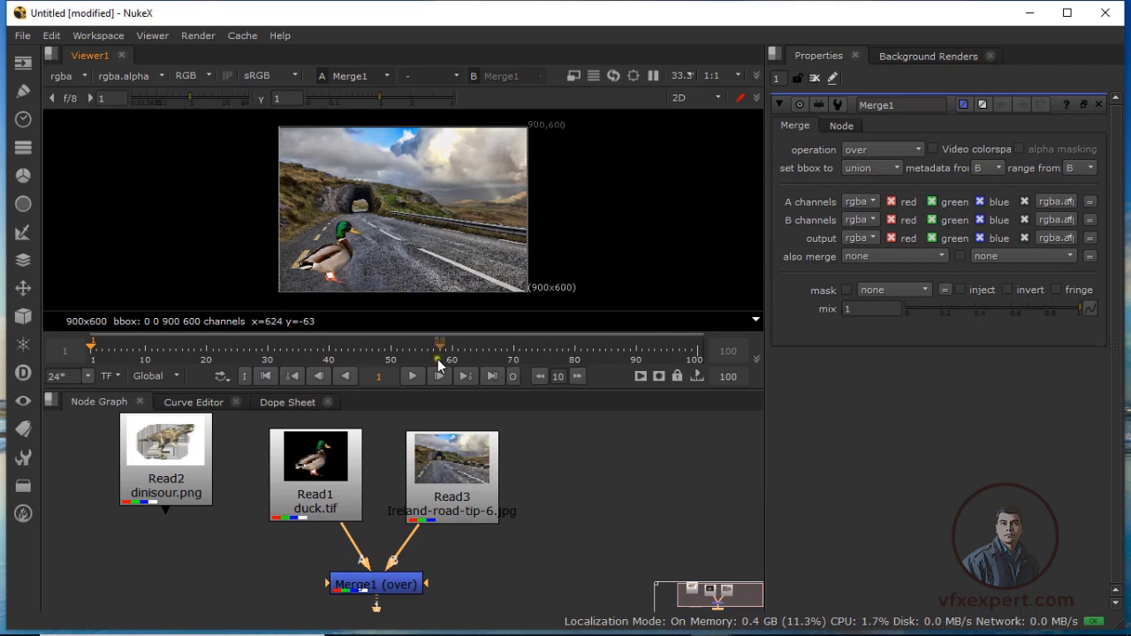
pyautogui.moveTo(414, 389); pyautogui.dragTo(414, 353)
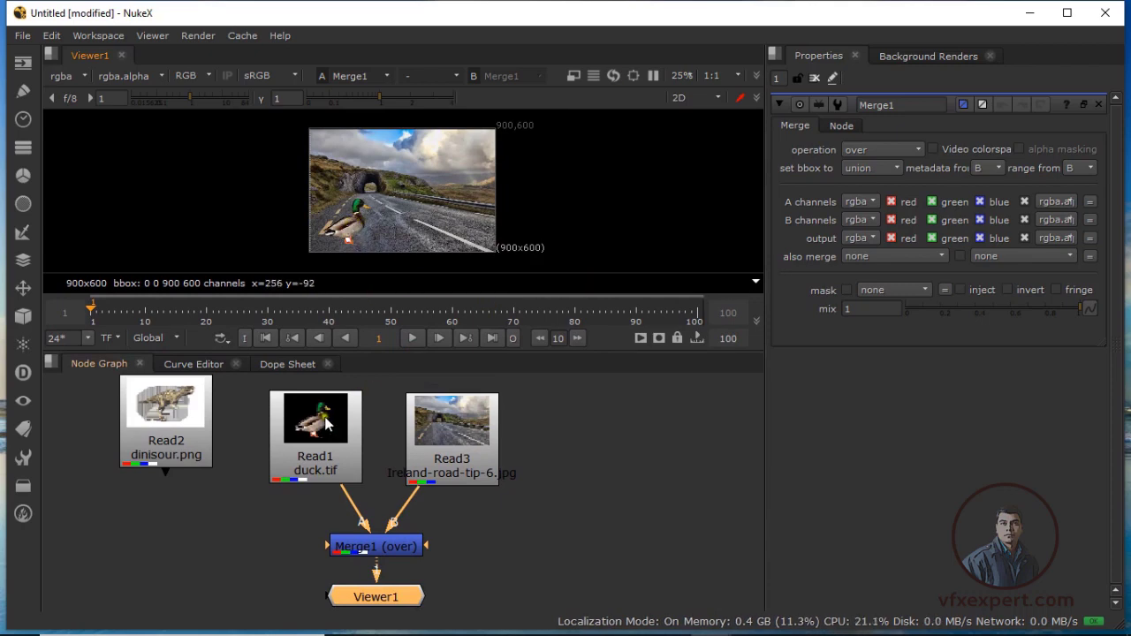
pyautogui.moveTo(347, 412); pyautogui.dragTo(347, 426)
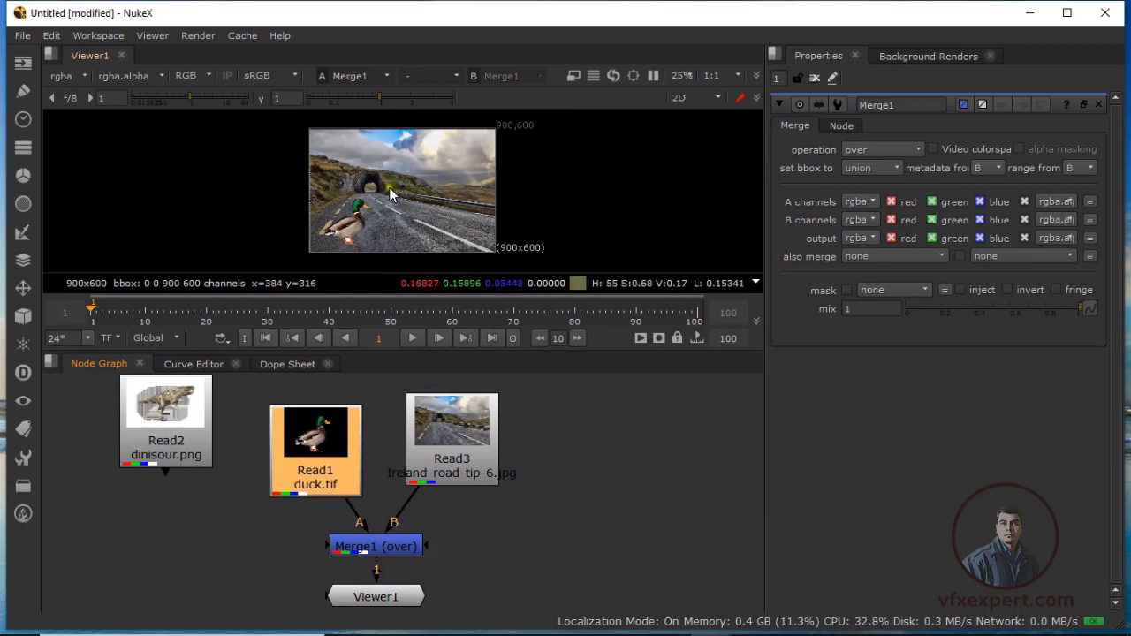
pyautogui.moveTo(387, 370); pyautogui.dragTo(386, 402)
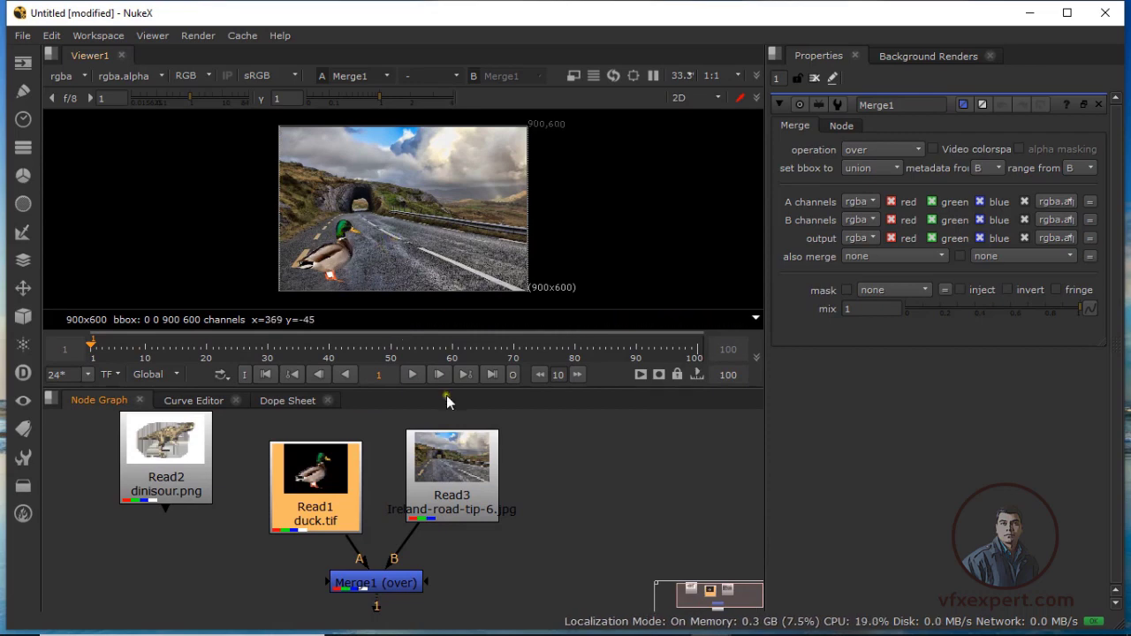
pyautogui.moveTo(444, 389); pyautogui.dragTo(447, 346)
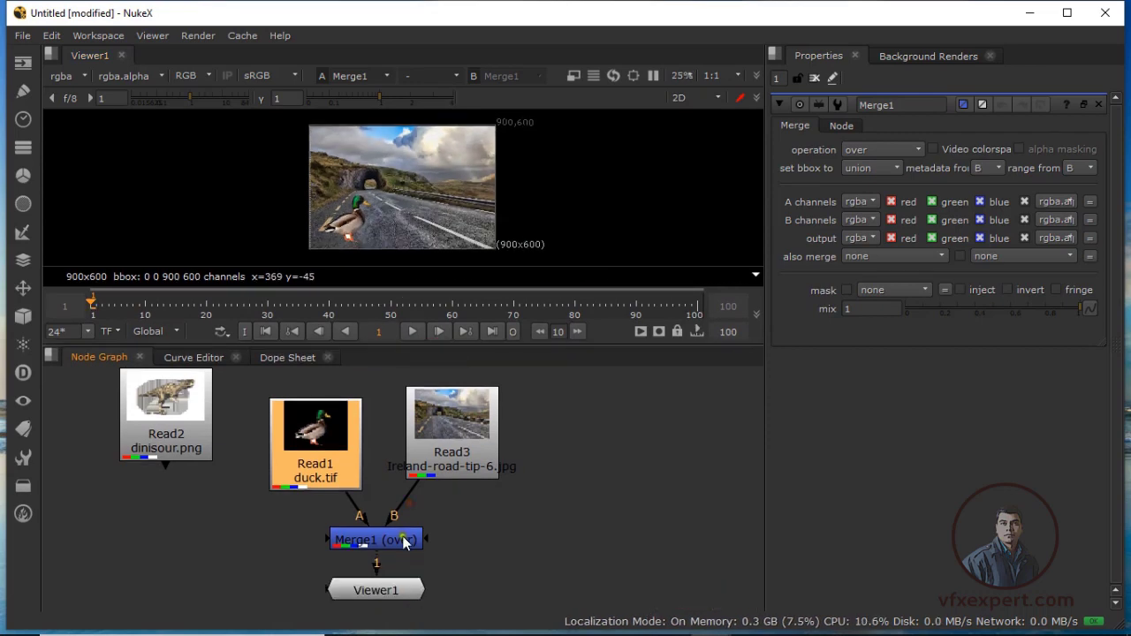
# Step: Line up the Merge and viewer nodes beneath the road Read node, with the duck Read node level to the left of Merge
pyautogui.moveTo(407, 539); pyautogui.dragTo(483, 541)
pyautogui.moveTo(341, 474); pyautogui.dragTo(347, 539)
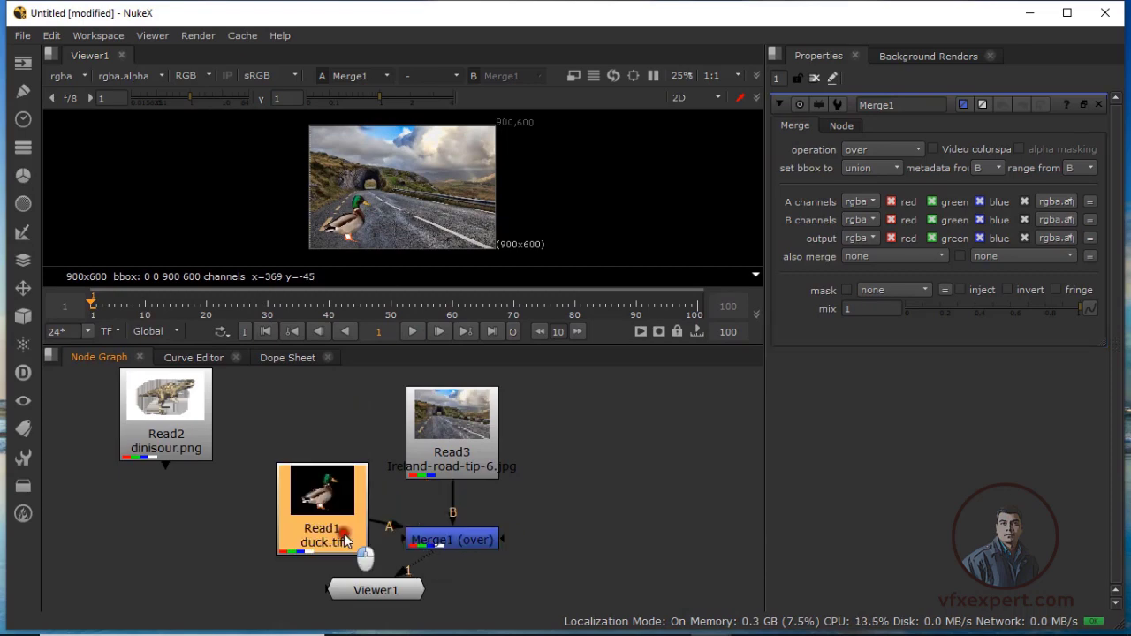
pyautogui.moveTo(394, 600); pyautogui.dragTo(493, 608)
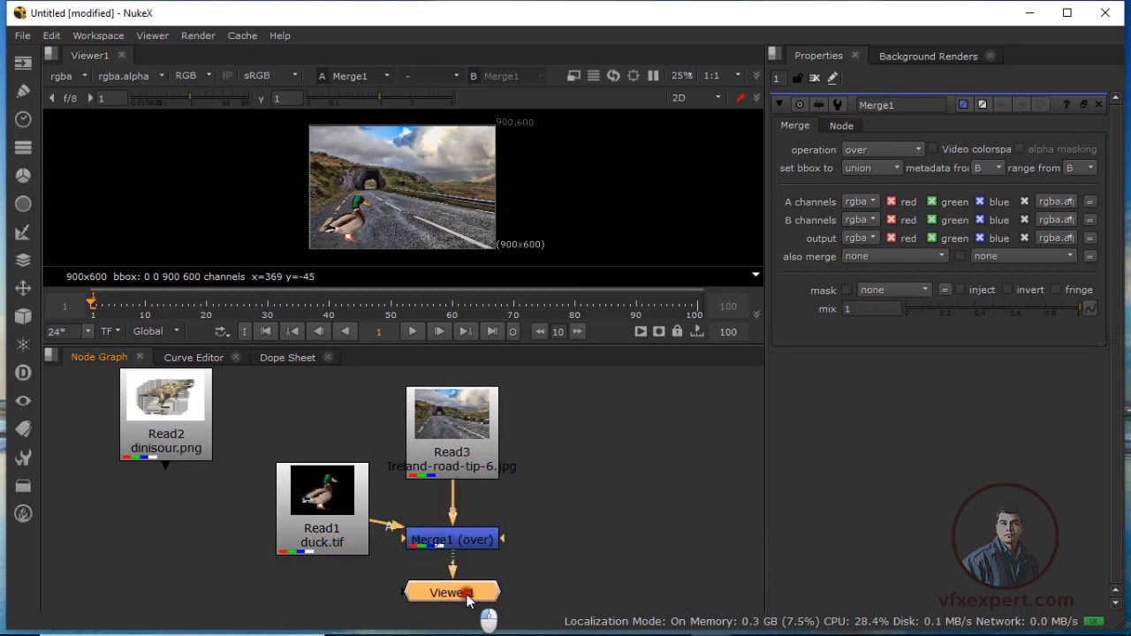
pyautogui.moveTo(340, 510); pyautogui.dragTo(293, 540)
pyautogui.moveTo(477, 451); pyautogui.dragTo(475, 432)
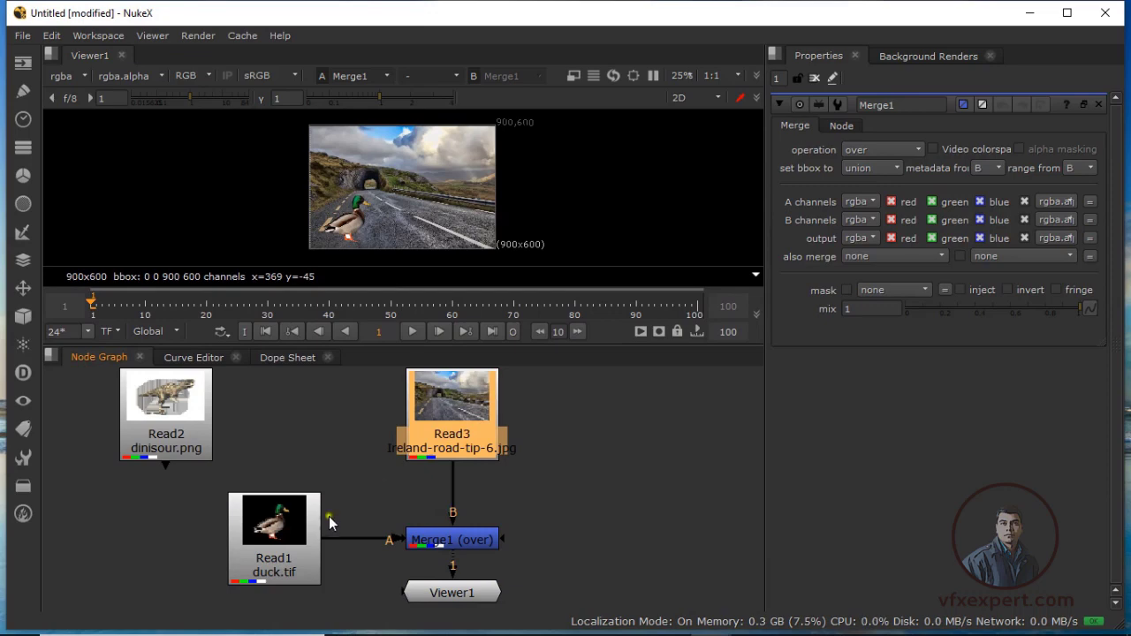
# Step: Search the node list for Transform and place an unconnected Transform node between the dinosaur and road Read nodes
pyautogui.click(288, 513)
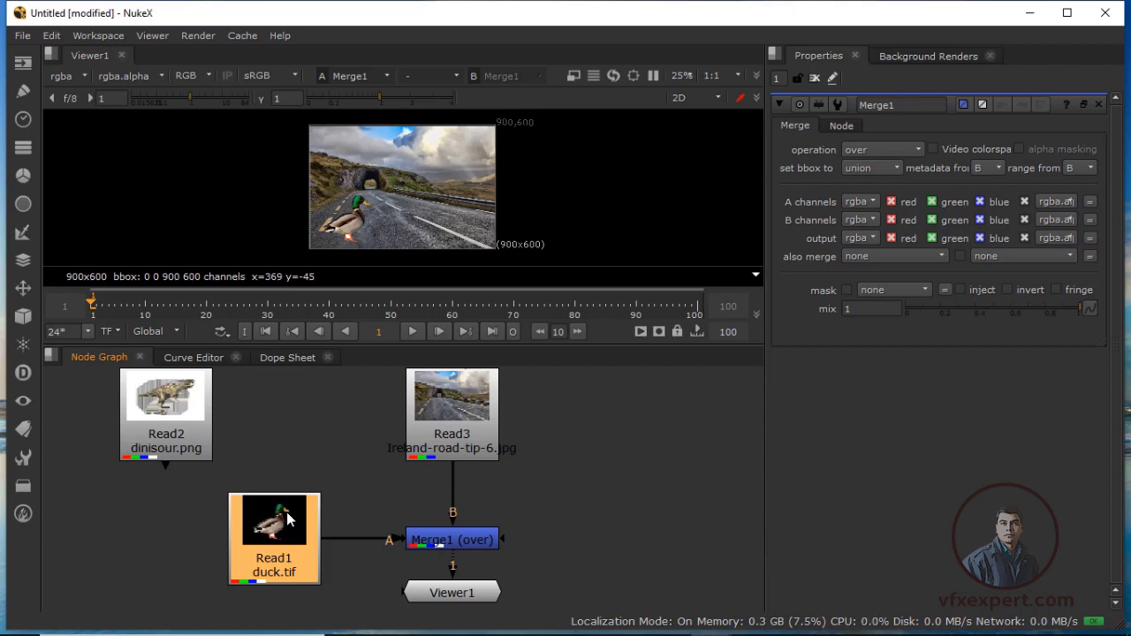
pyautogui.click(297, 445)
pyautogui.press('Tab')
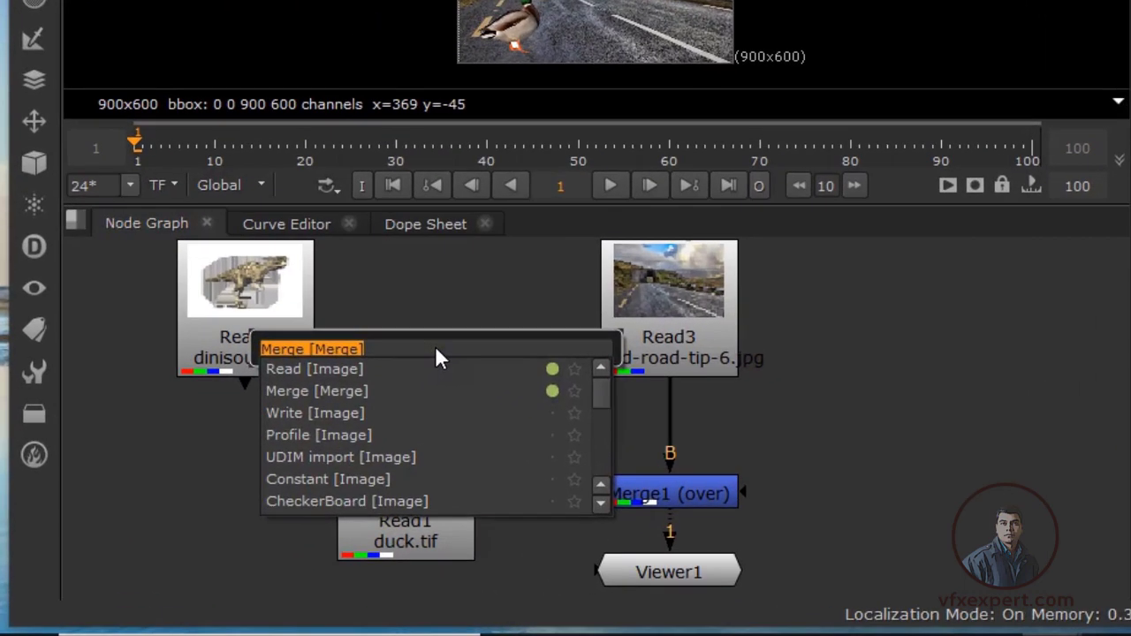
pyautogui.write('tra')
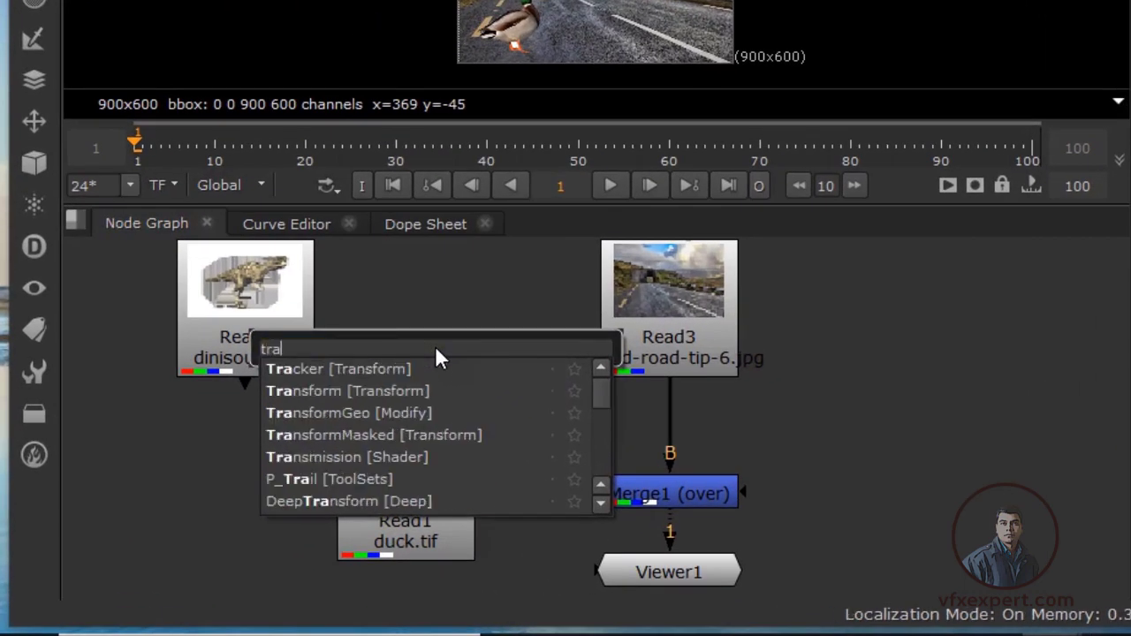
pyautogui.write('ns')
pyautogui.click(456, 362)
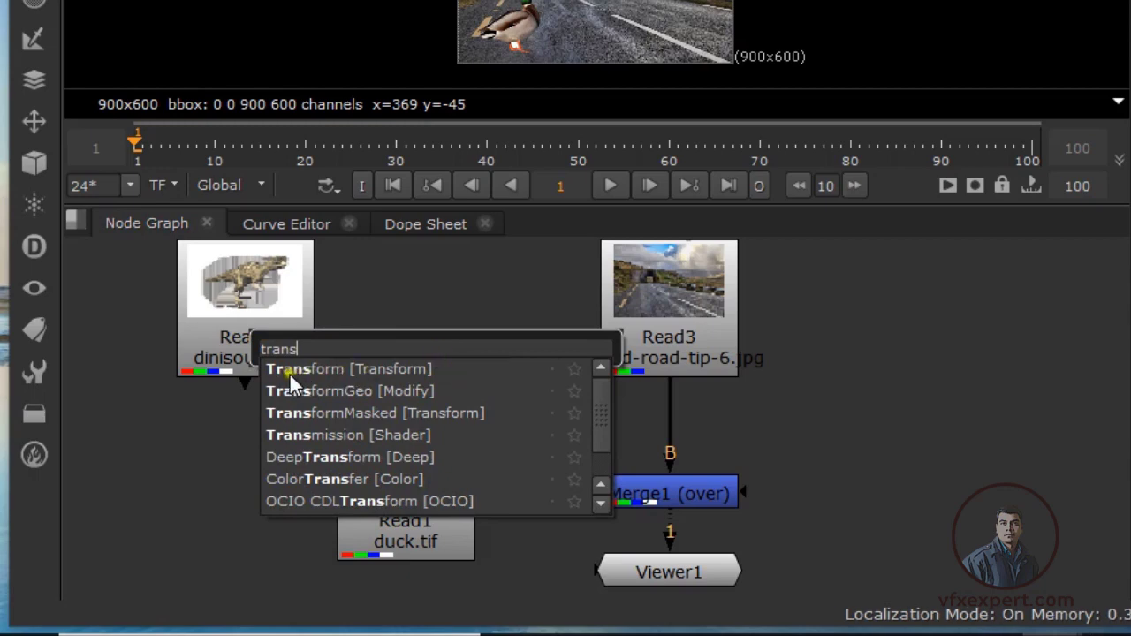
pyautogui.click(409, 371)
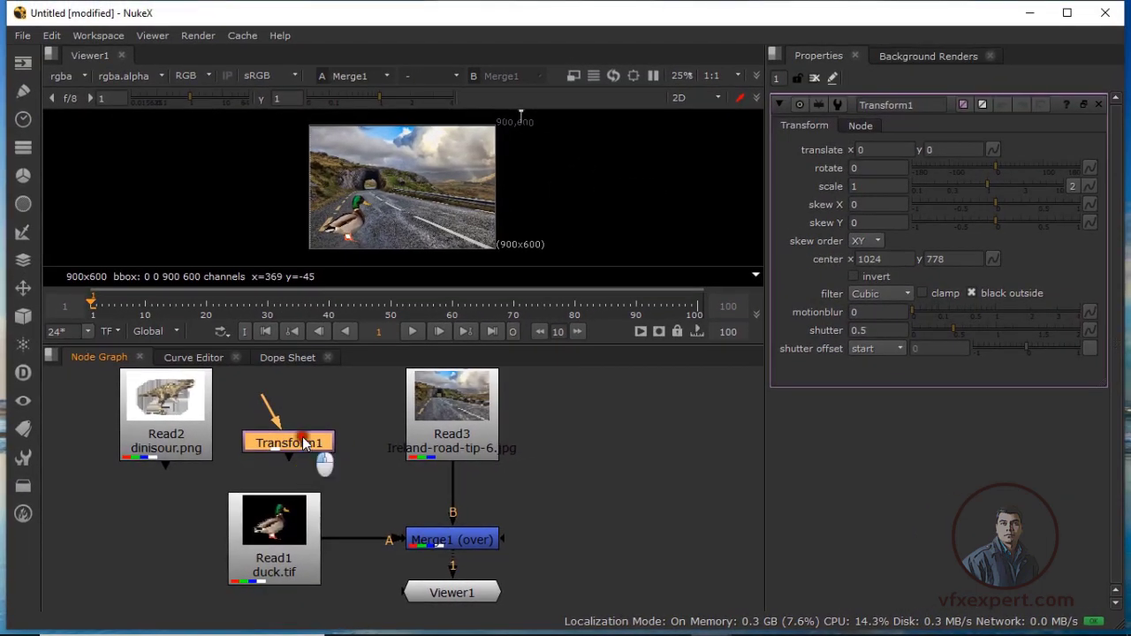
pyautogui.moveTo(305, 443); pyautogui.dragTo(343, 433)
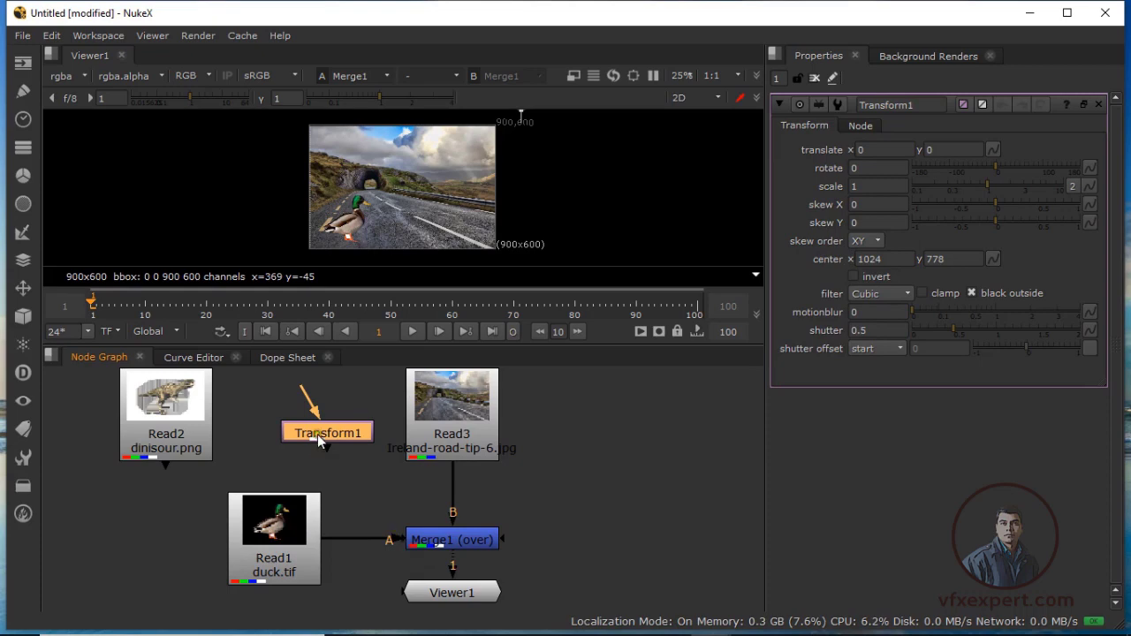
# Step: Insert the Transform node into the connection between the duck Read node and the Merge node's A input, aligned with both
pyautogui.moveTo(274, 548); pyautogui.dragTo(210, 550)
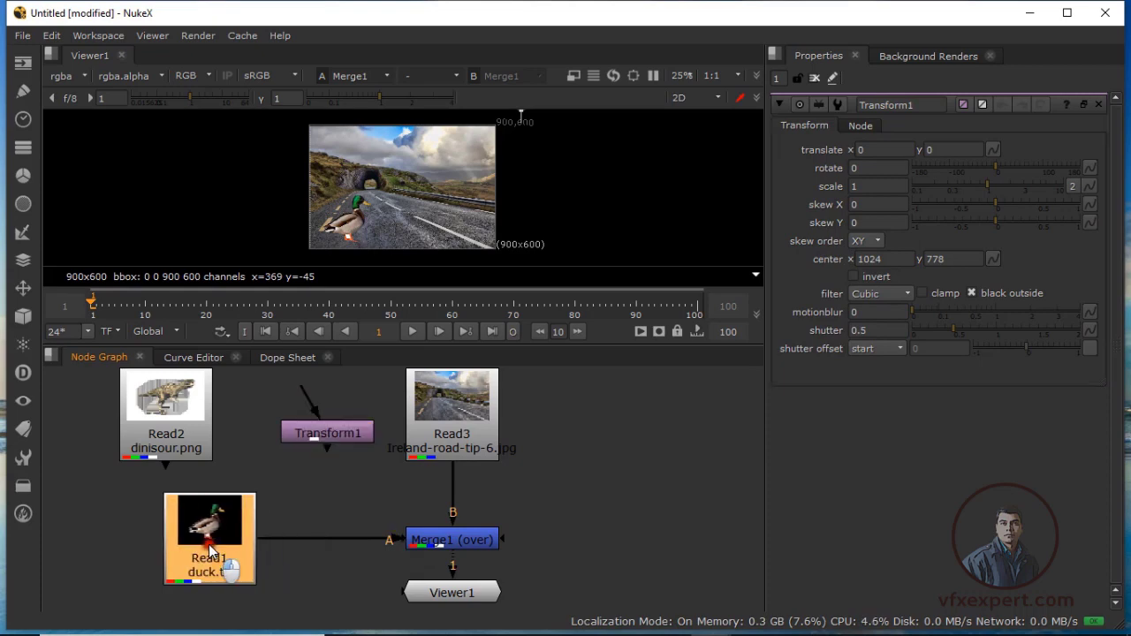
pyautogui.moveTo(349, 440); pyautogui.dragTo(352, 530)
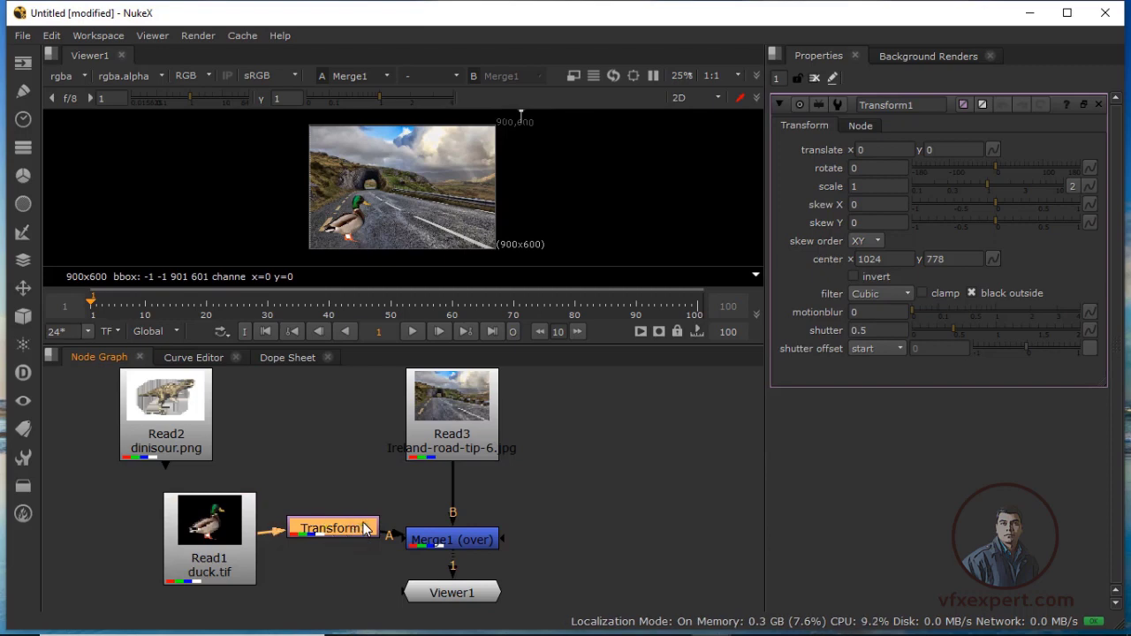
pyautogui.moveTo(343, 528); pyautogui.dragTo(345, 538)
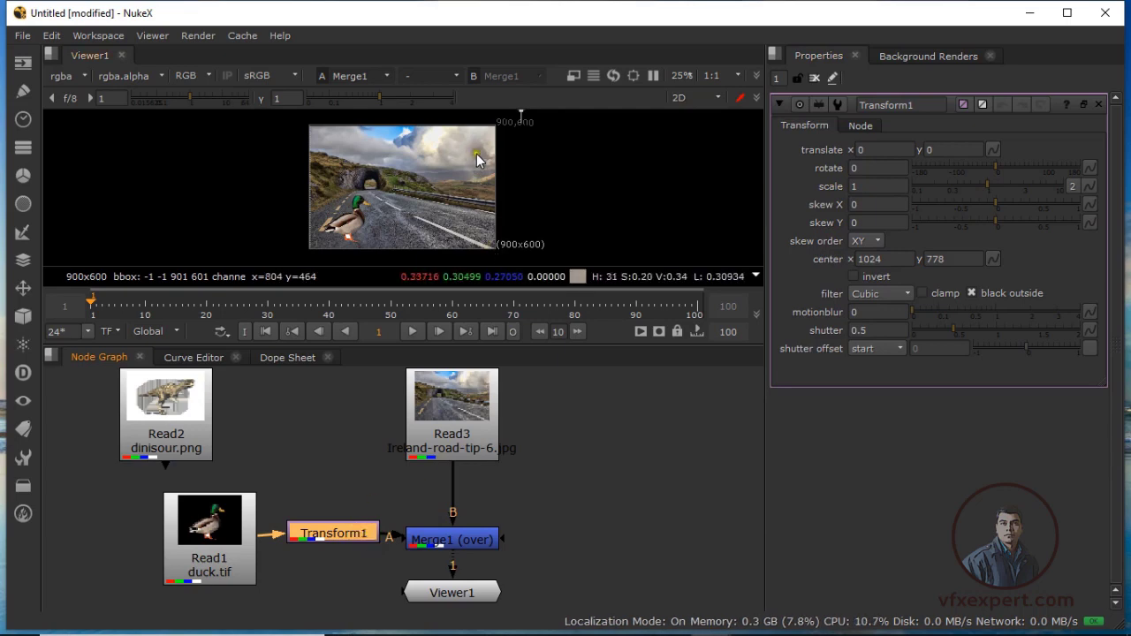
# Step: Enlarge the viewer area and move the duck onto the road with the Transform handle, to about translate x 158, y 62
pyautogui.moveTo(452, 345); pyautogui.dragTo(459, 370)
pyautogui.scroll(2, 460, 203)
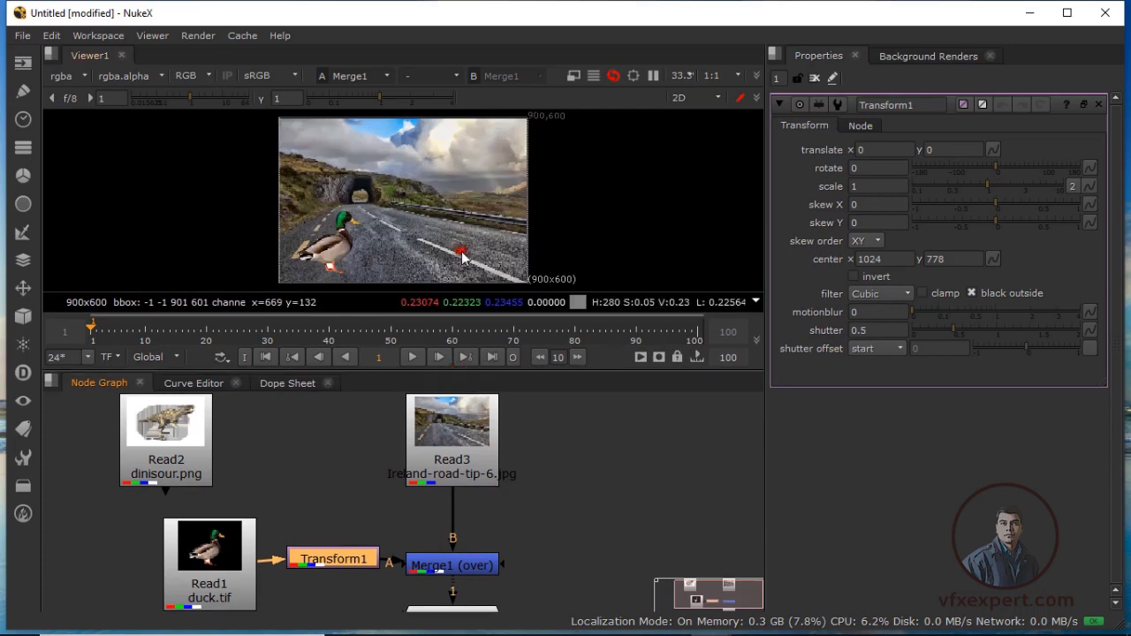
pyautogui.scroll(-3, 480, 205)
pyautogui.moveTo(480, 205); pyautogui.dragTo(439, 232, button='middle')
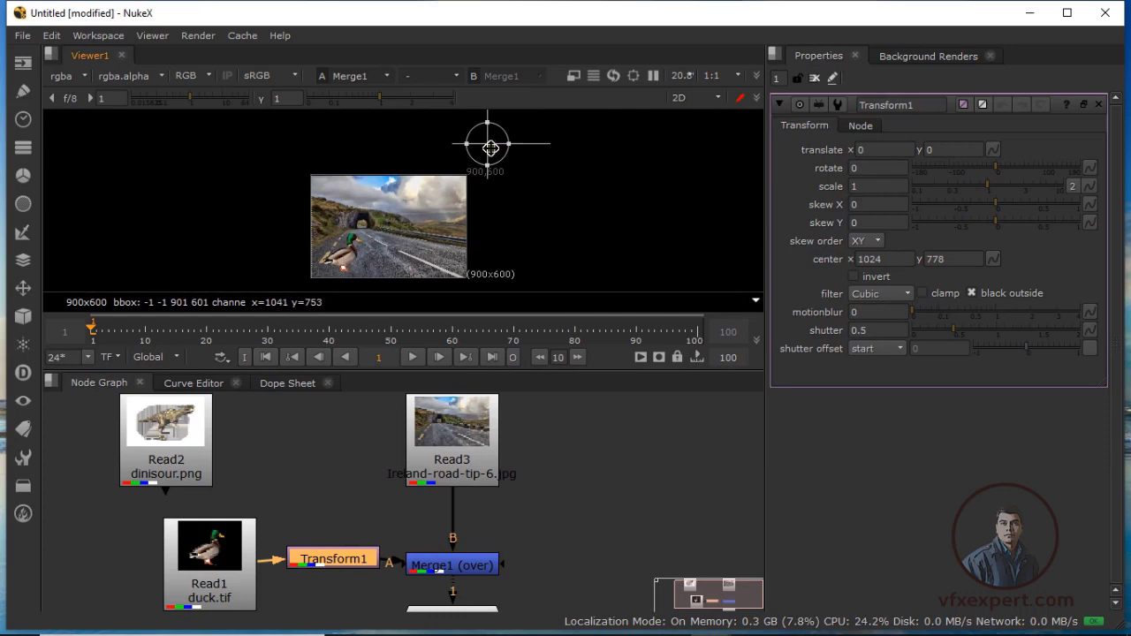
pyautogui.moveTo(492, 147); pyautogui.dragTo(506, 127)
pyautogui.click(380, 424)
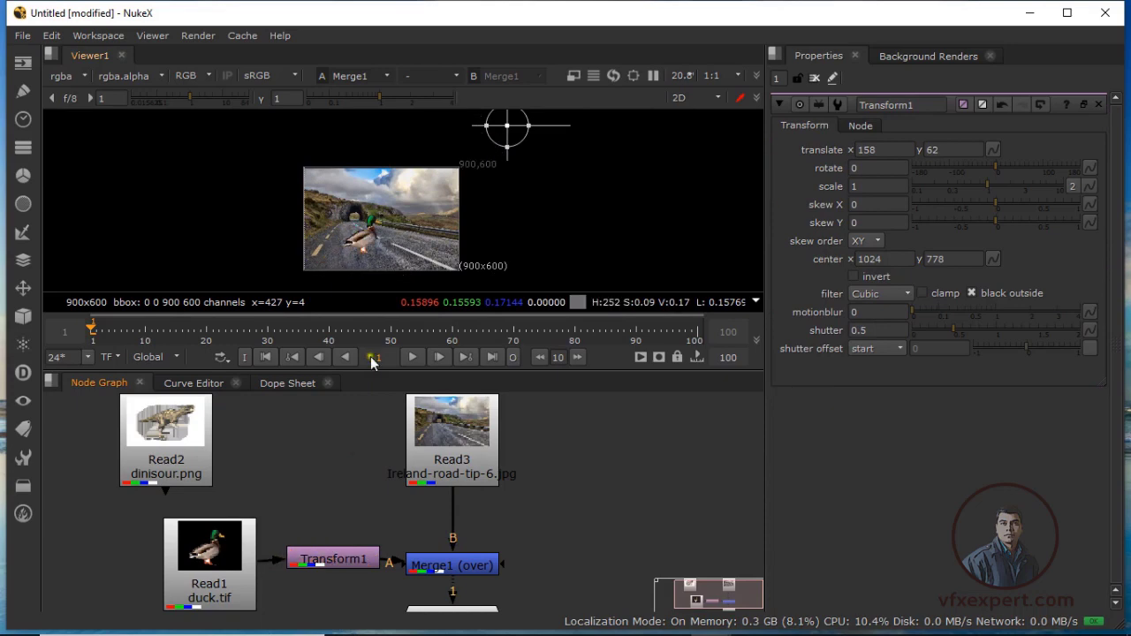
# Step: Move the dinosaur Read node out of the way and line up the duck Read node with Transform and Merge
pyautogui.moveTo(200, 454); pyautogui.dragTo(147, 447)
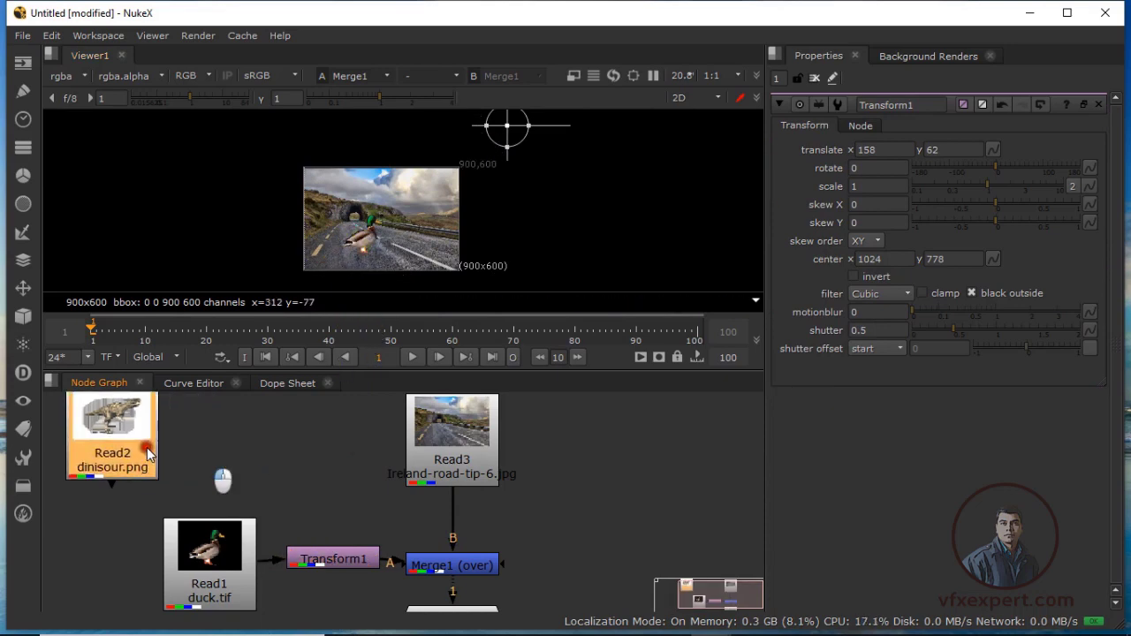
pyautogui.moveTo(228, 562); pyautogui.dragTo(254, 462)
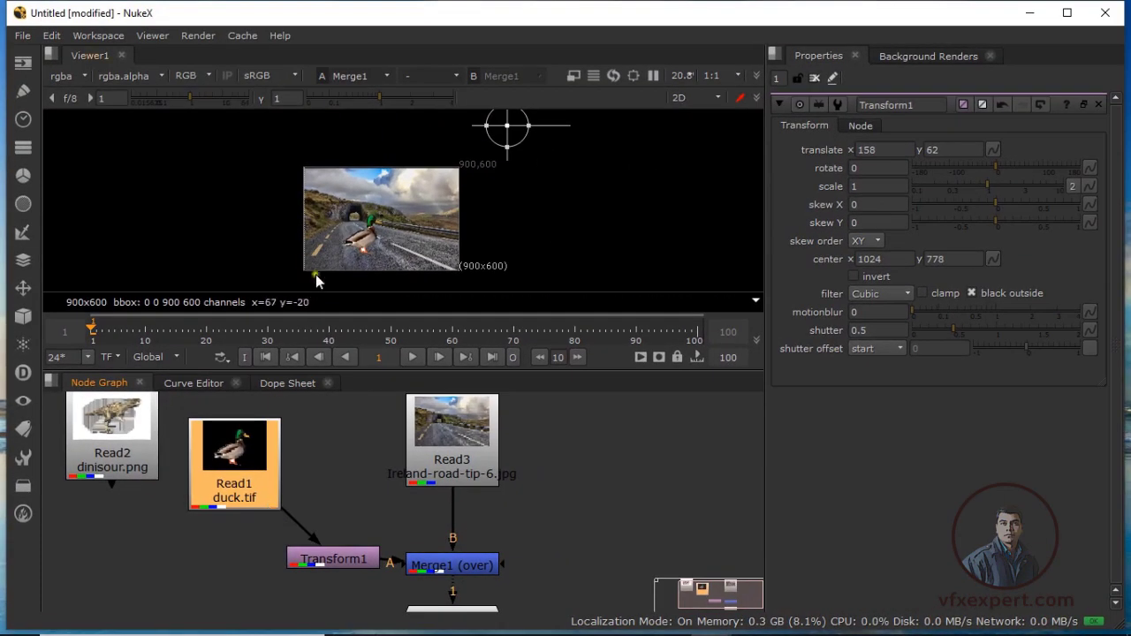
pyautogui.moveTo(239, 469); pyautogui.dragTo(213, 561)
pyautogui.click(321, 584)
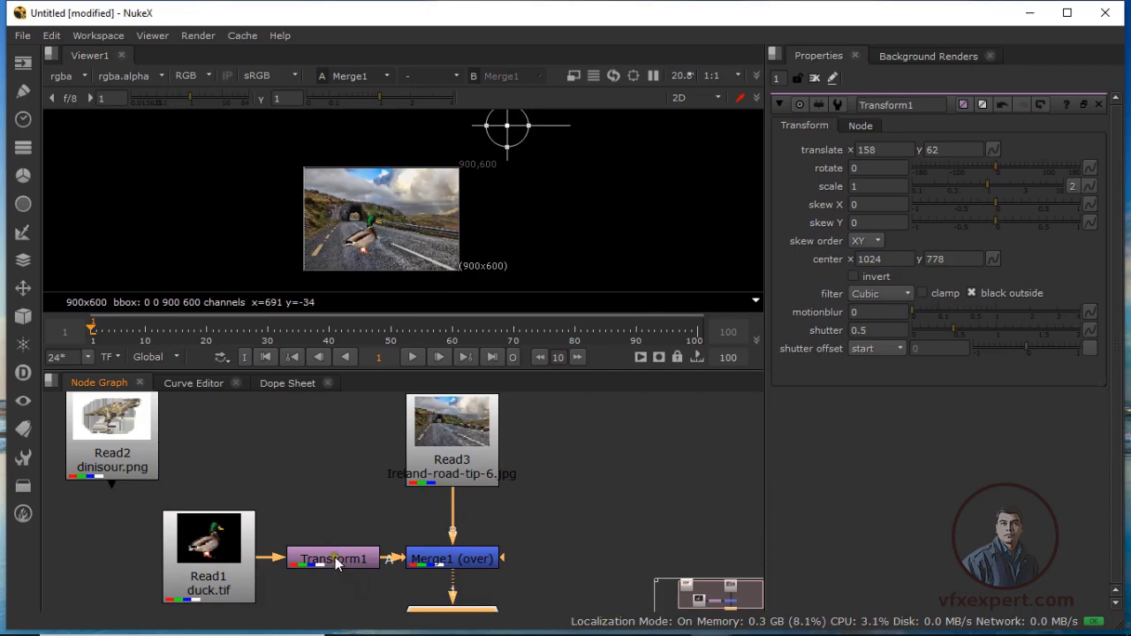
# Step: Shift the duck to about translate x 100, y 58 and relocate only the Transform pivot onto it, near center x 212, y 154
pyautogui.click(336, 561)
pyautogui.moveTo(507, 125); pyautogui.dragTo(497, 130)
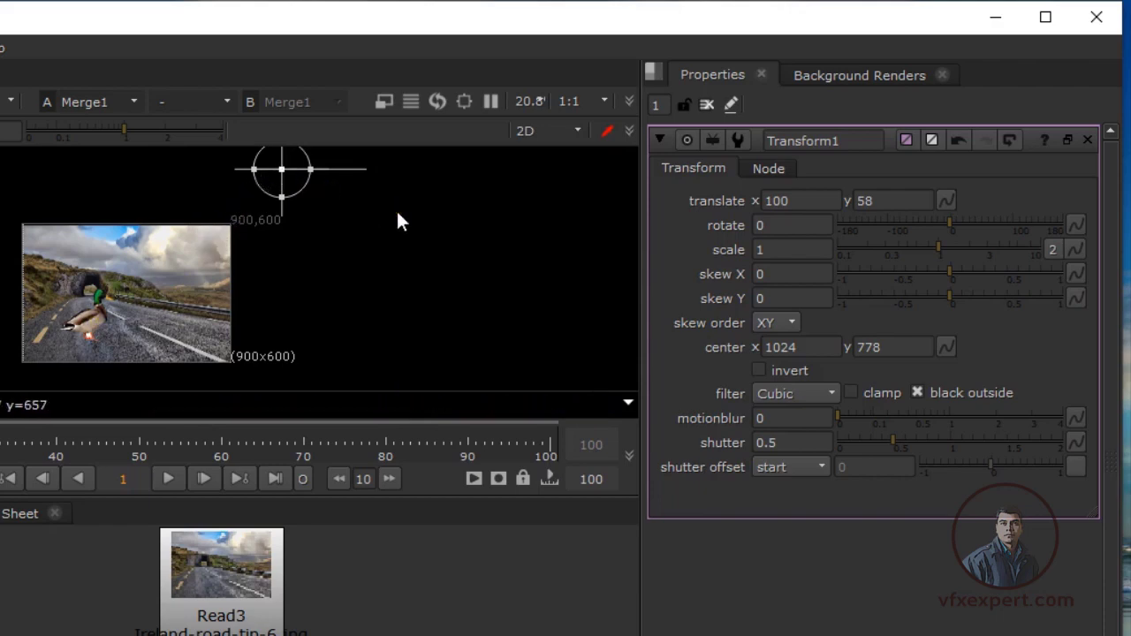
pyautogui.keyDown('ctrl'); pyautogui.moveTo(280, 172); pyautogui.dragTo(96, 311); pyautogui.keyUp('ctrl')
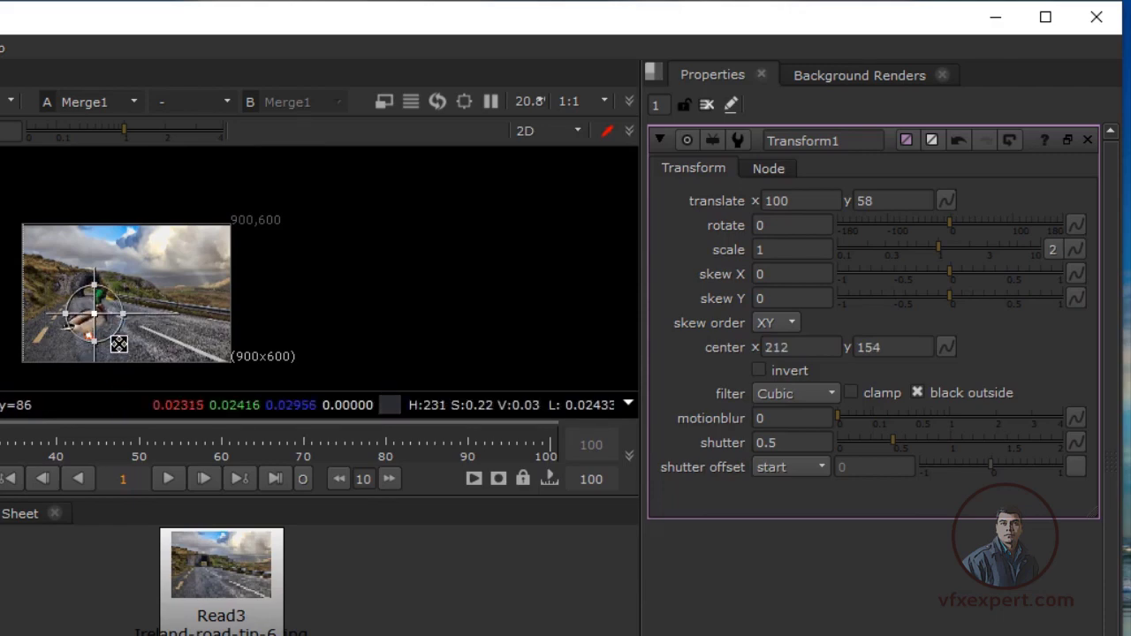
# Step: Enlarge the duck to a scale of about 1.36 and reposition it on the road at about translate x 24, y 20
pyautogui.scroll(2, 79, 346)
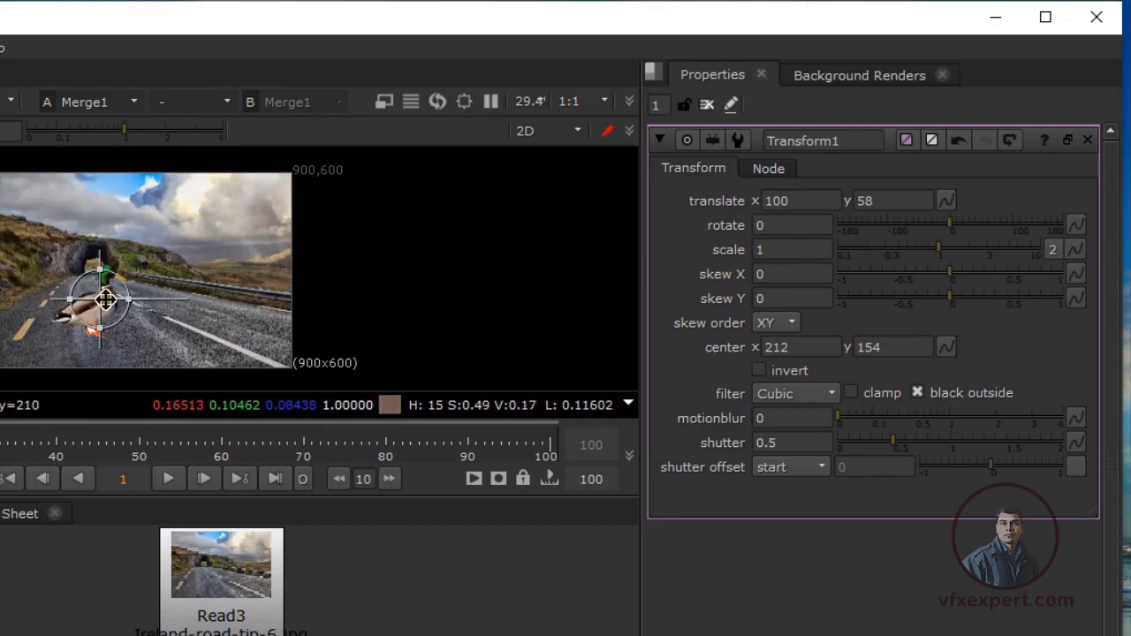
pyautogui.moveTo(105, 300); pyautogui.dragTo(183, 312)
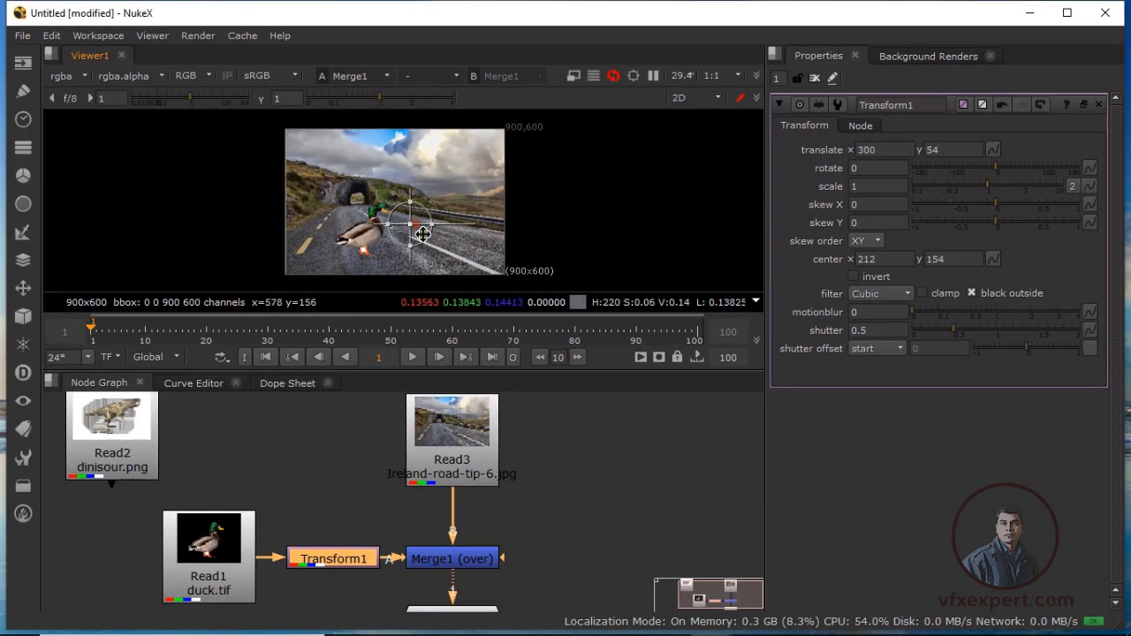
pyautogui.moveTo(423, 233); pyautogui.dragTo(397, 242)
pyautogui.scroll(1, 394, 251)
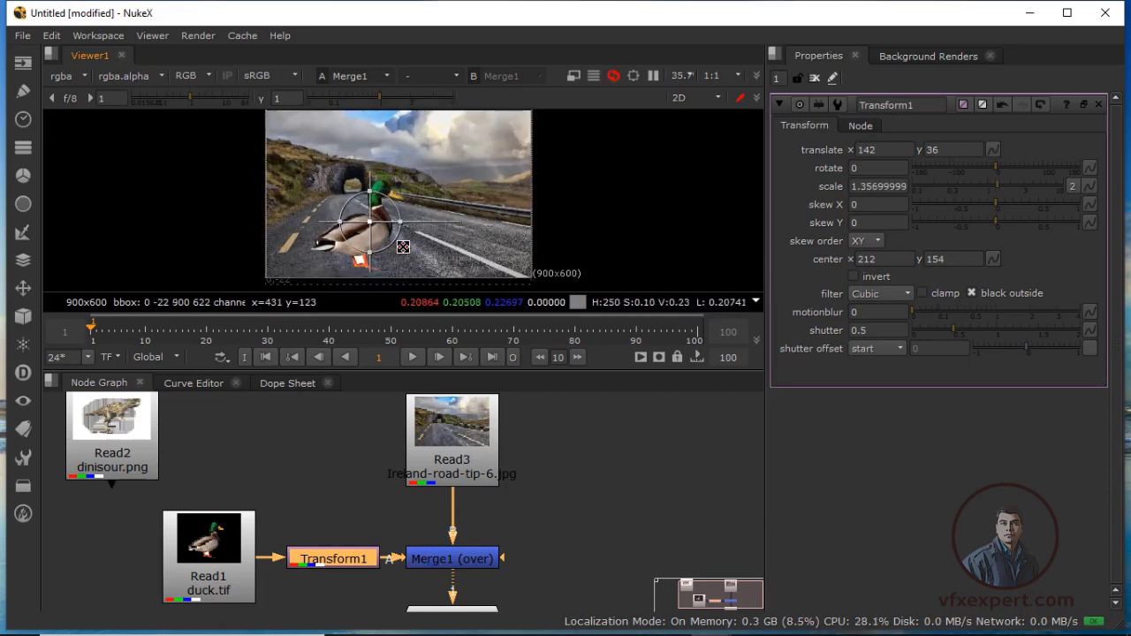
pyautogui.moveTo(371, 223); pyautogui.dragTo(336, 229)
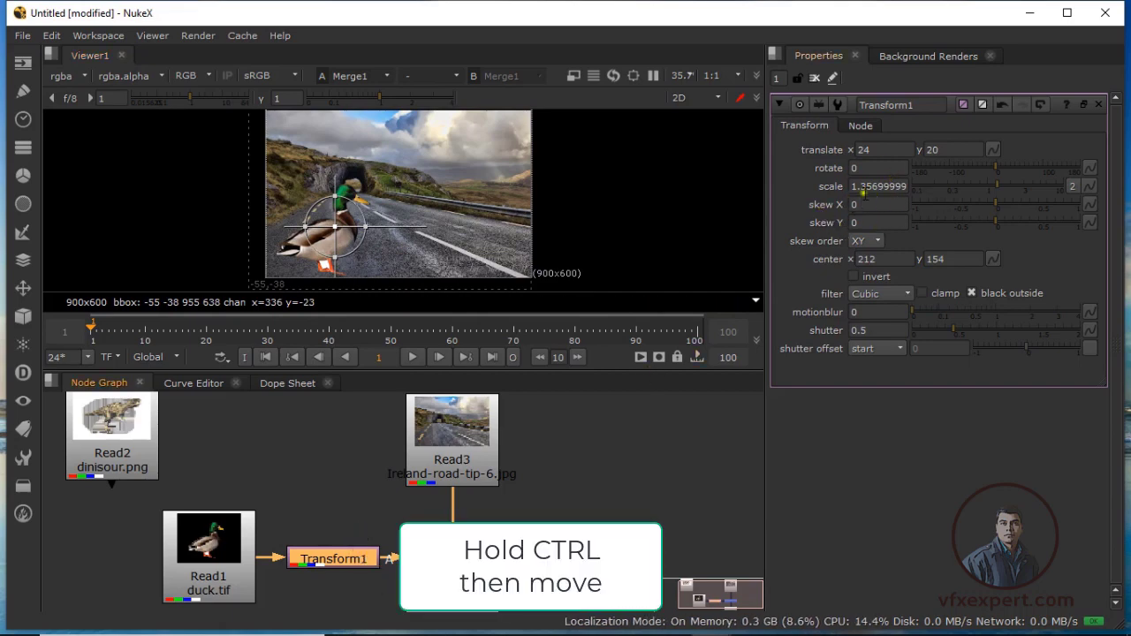
# Step: Set the duck's scale to 1.25, try a rotation of 8, and reset rotate to 0
pyautogui.moveTo(1001, 191)
pyautogui.mouseDown()
pyautogui.moveTo(985, 190)
pyautogui.moveTo(999, 169)
pyautogui.mouseUp()
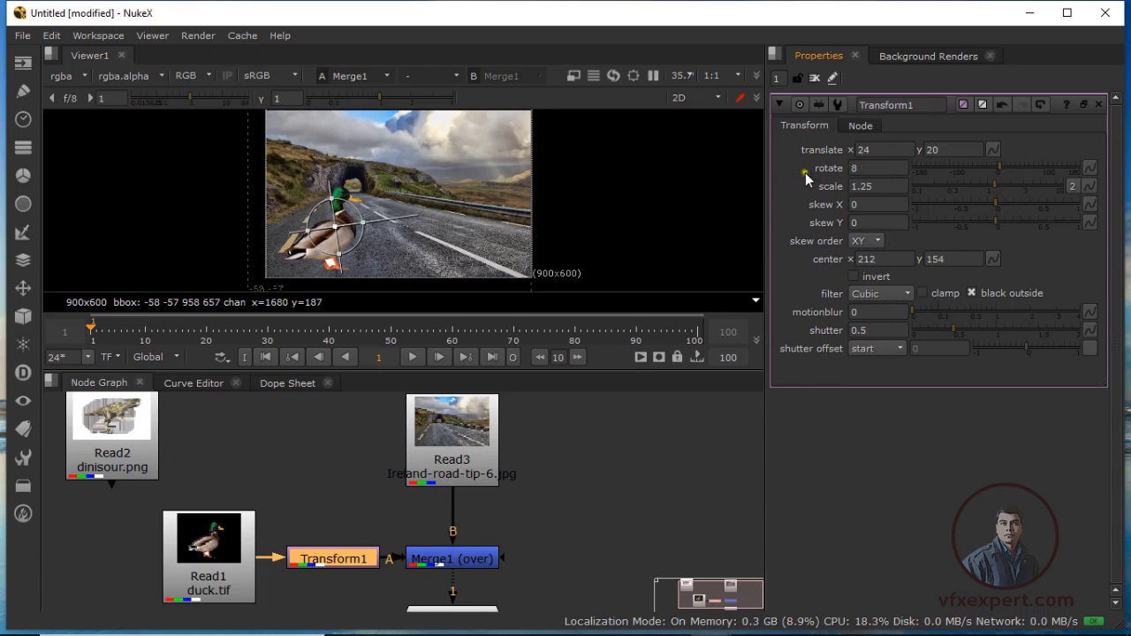
pyautogui.click(850, 169)
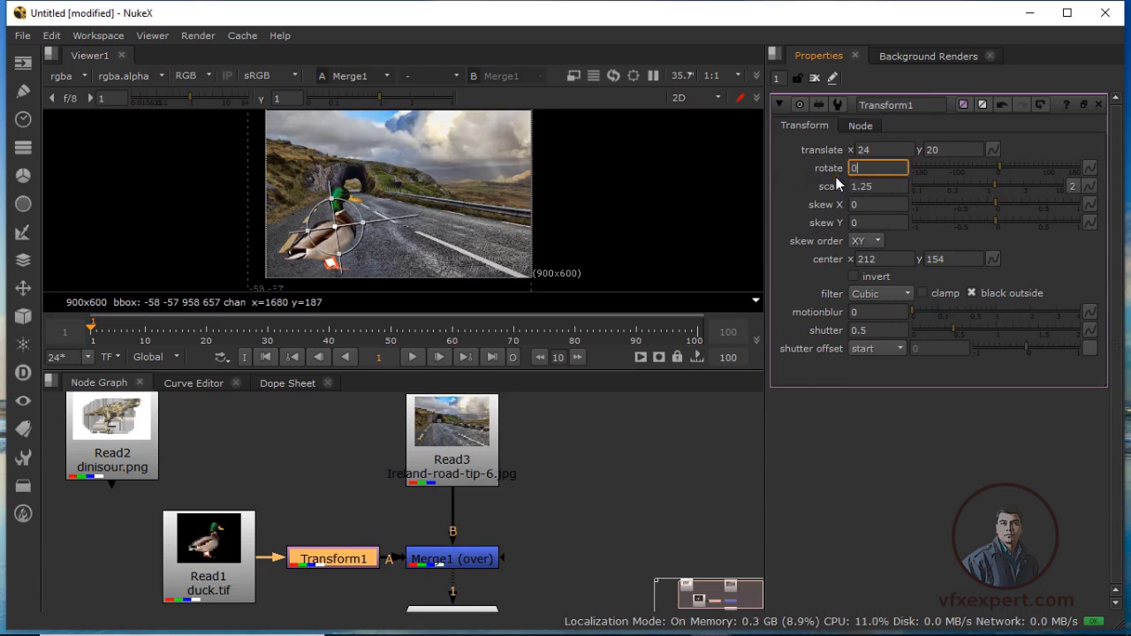
pyautogui.write('0')
pyautogui.press('Return')
pyautogui.click(610, 435)
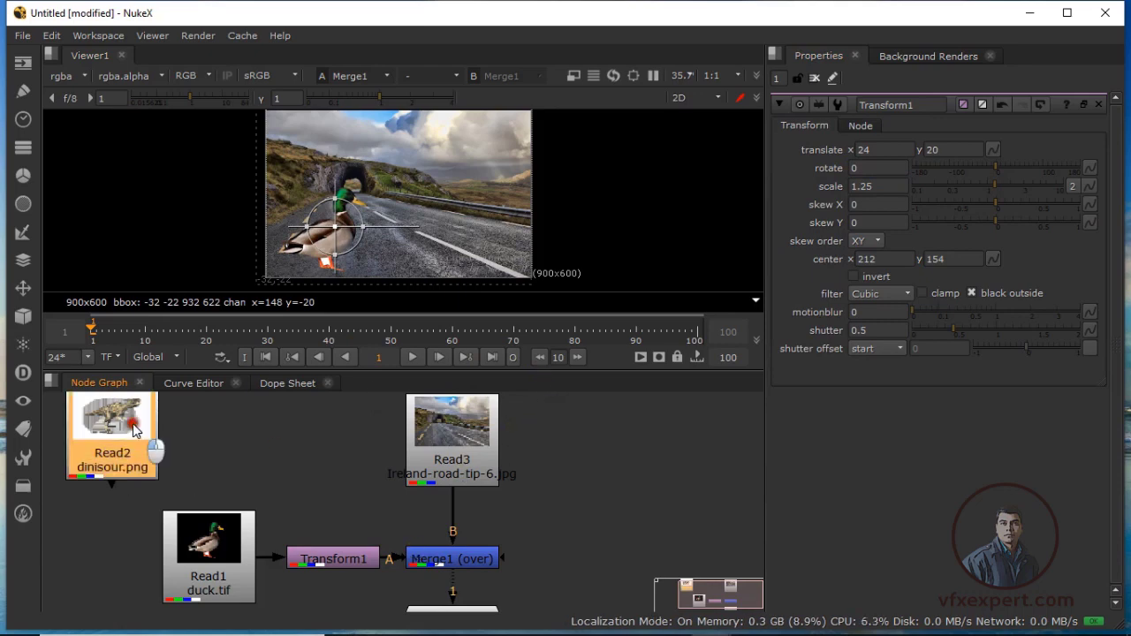
# Step: Place the dinosaur Read node directly beneath the duck Read node and move the viewer node further below Merge
pyautogui.moveTo(133, 424); pyautogui.dragTo(614, 442)
pyautogui.scroll(-3, 547, 496)
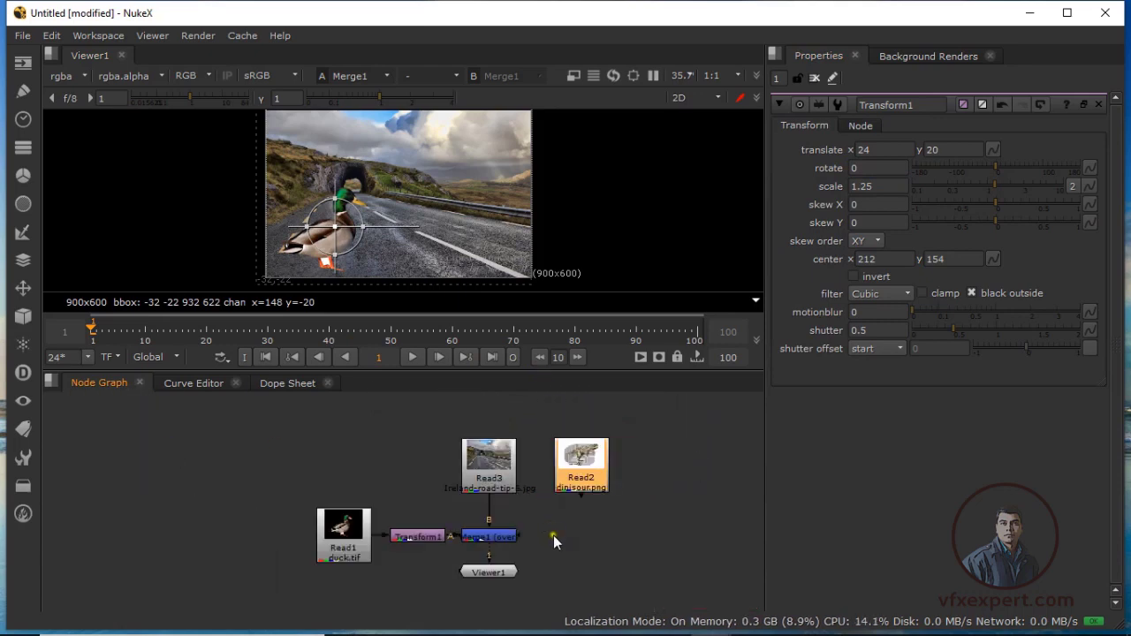
pyautogui.click(481, 519)
pyautogui.moveTo(481, 519); pyautogui.dragTo(482, 578)
pyautogui.moveTo(581, 427); pyautogui.dragTo(337, 565)
pyautogui.click(388, 553)
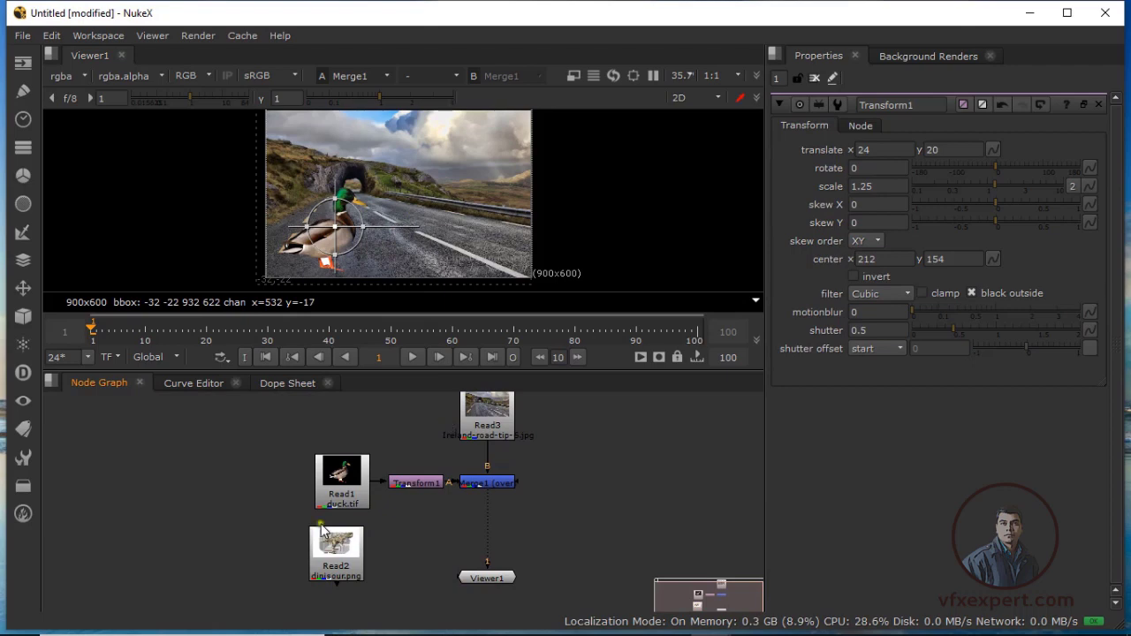
pyautogui.moveTo(349, 550); pyautogui.dragTo(361, 544)
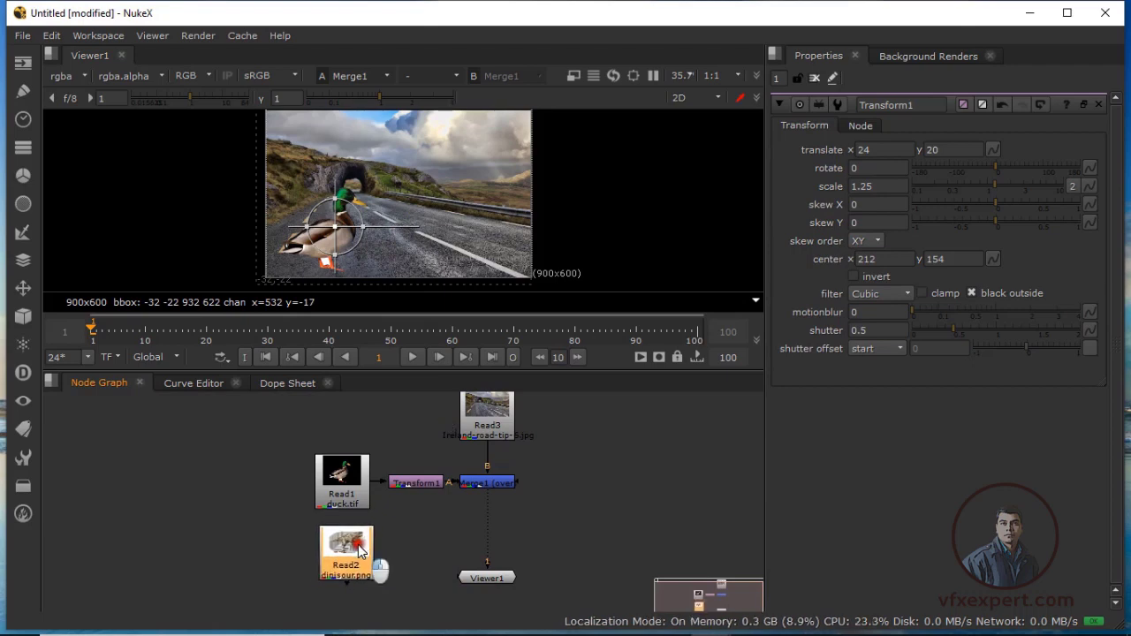
# Step: Display the dinosaur Read node in the viewer and bring the viewer node level beside it to inspect the image
pyautogui.press('1')
pyautogui.scroll(-2, 410, 228)
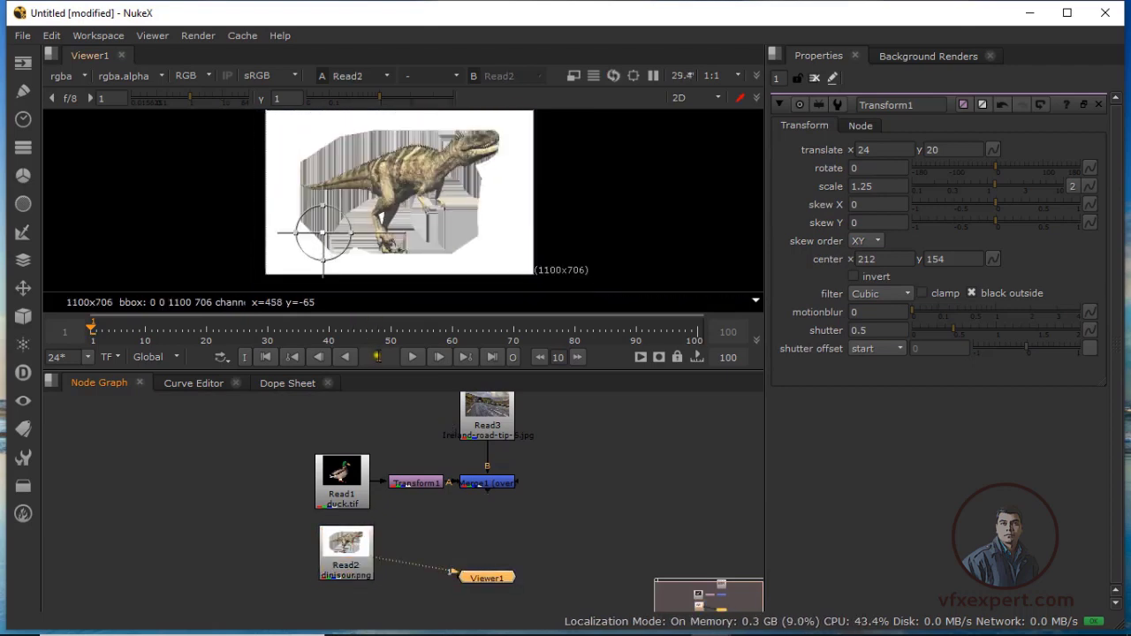
pyautogui.scroll(4, 351, 573)
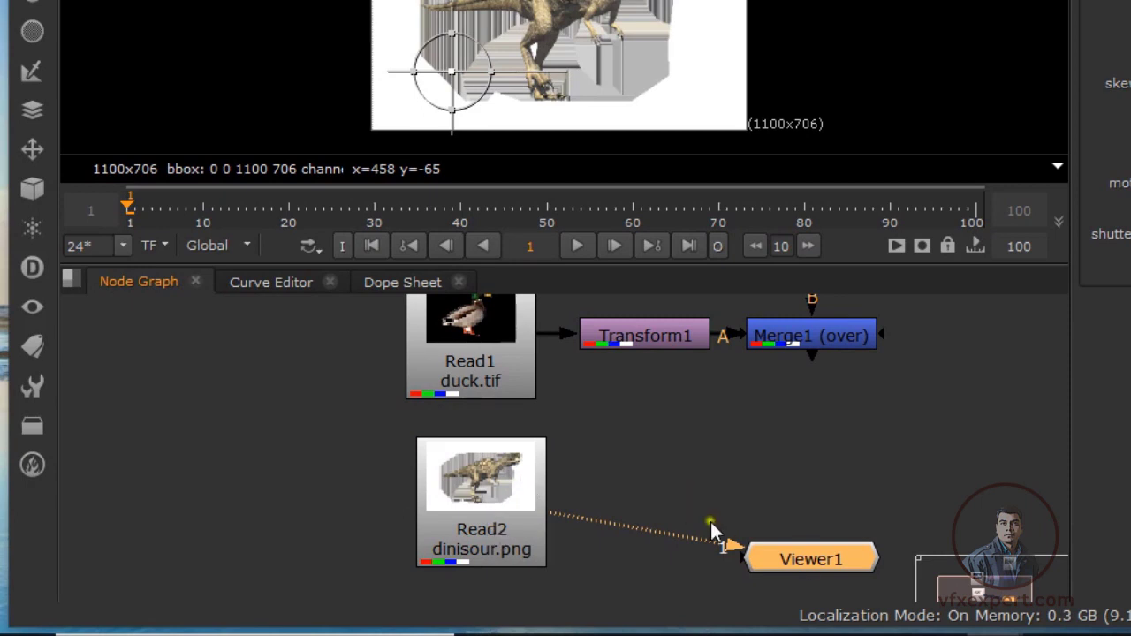
pyautogui.moveTo(806, 557); pyautogui.dragTo(790, 531)
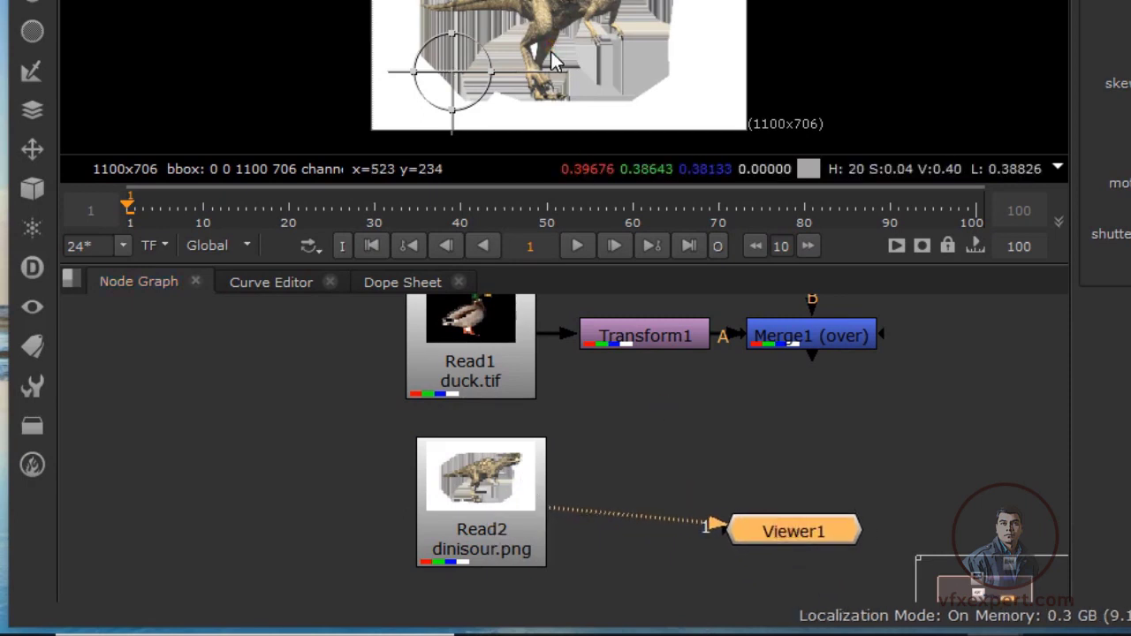
pyautogui.moveTo(786, 540); pyautogui.dragTo(716, 520)
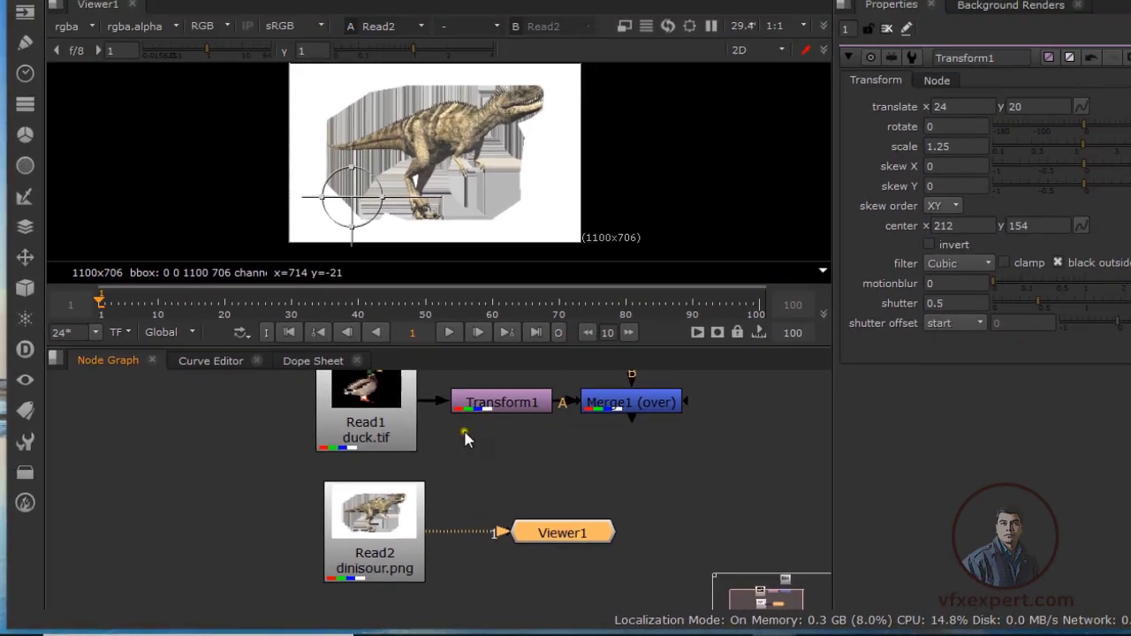
pyautogui.scroll(-3, 657, 396)
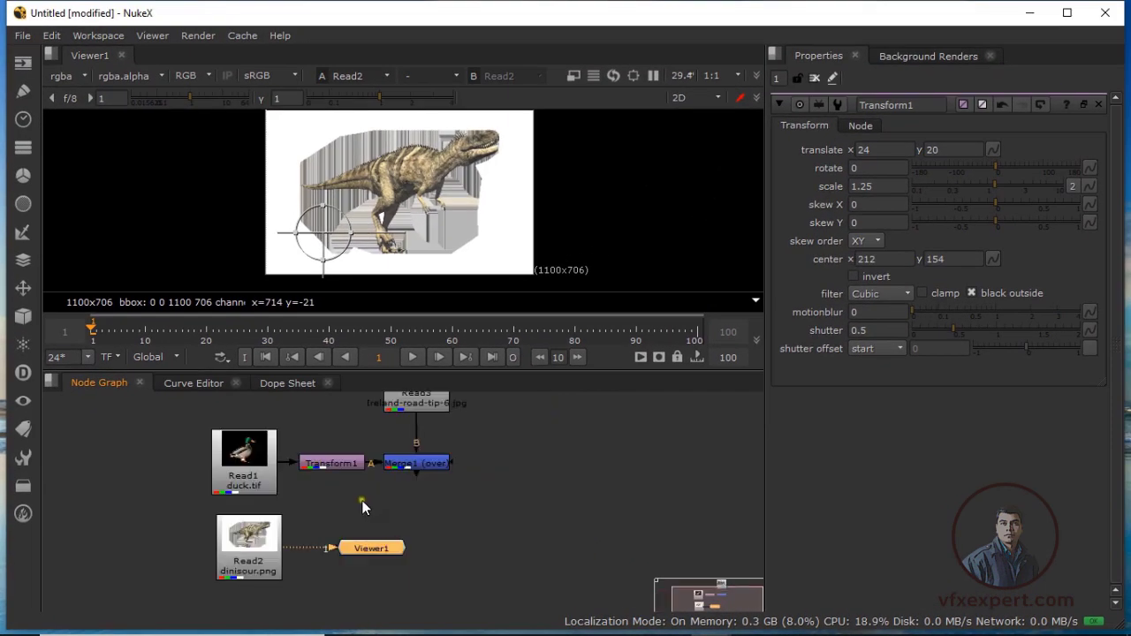
# Step: Move the viewer node out of the way and add a second Merge node beneath the first one
pyautogui.moveTo(371, 548); pyautogui.dragTo(207, 576)
pyautogui.scroll(-1, 410, 545)
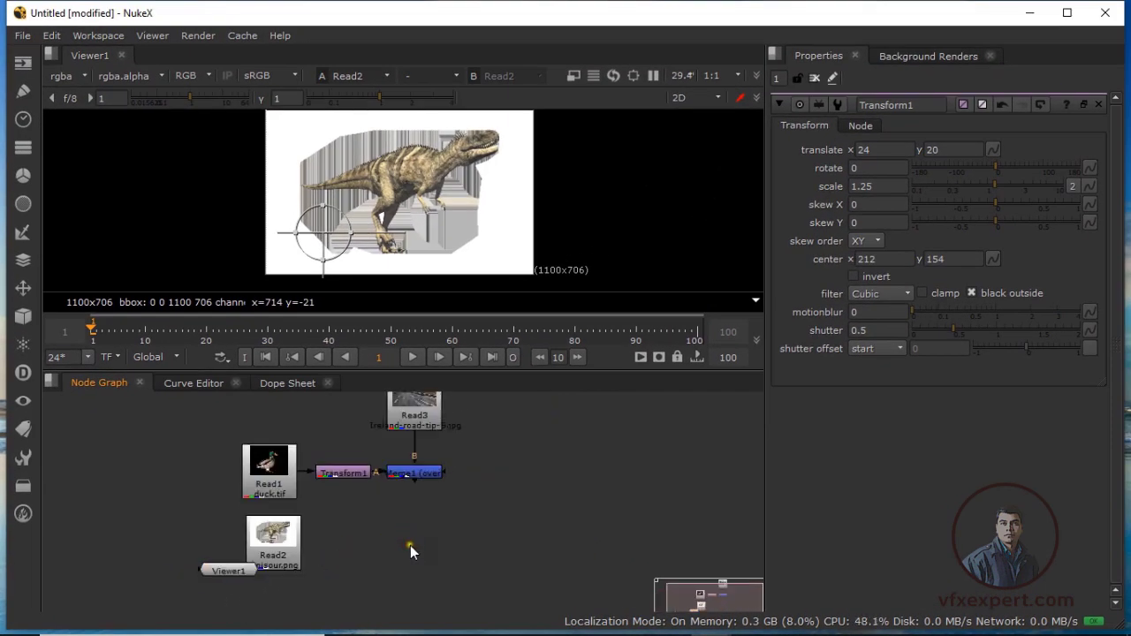
pyautogui.scroll(1, 410, 545)
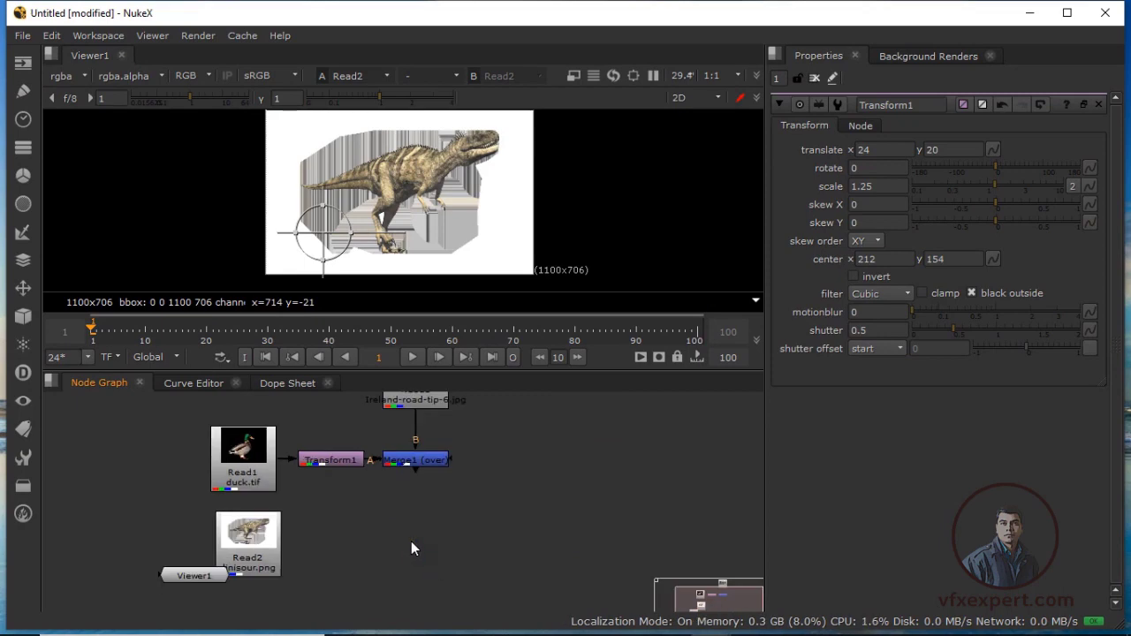
pyautogui.press('Tab')
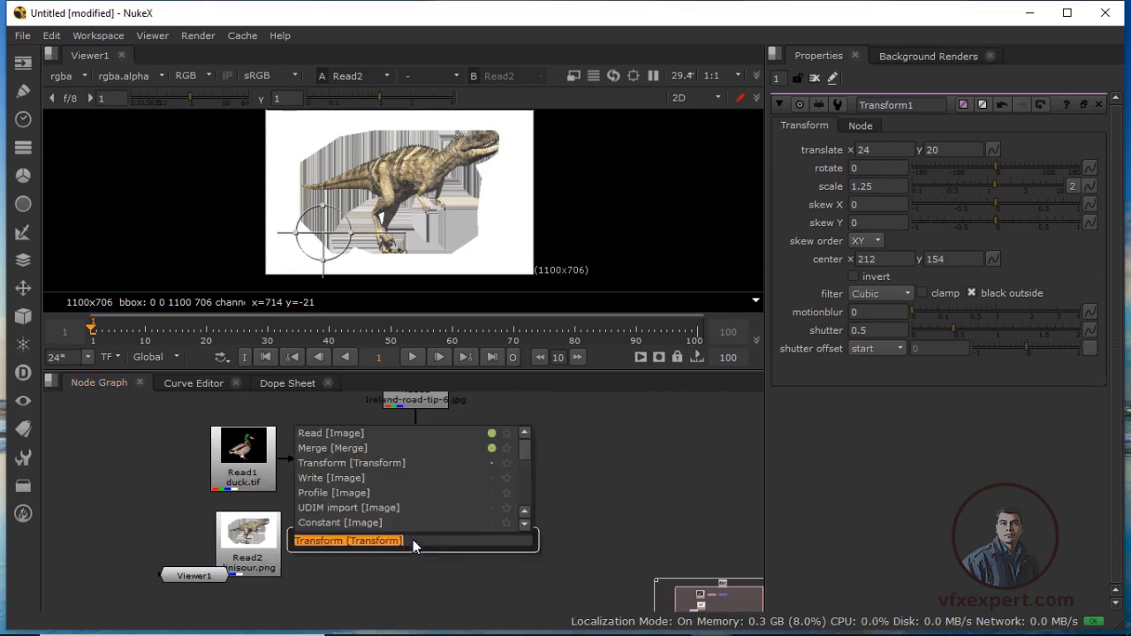
pyautogui.write('merge')
pyautogui.press('Return')
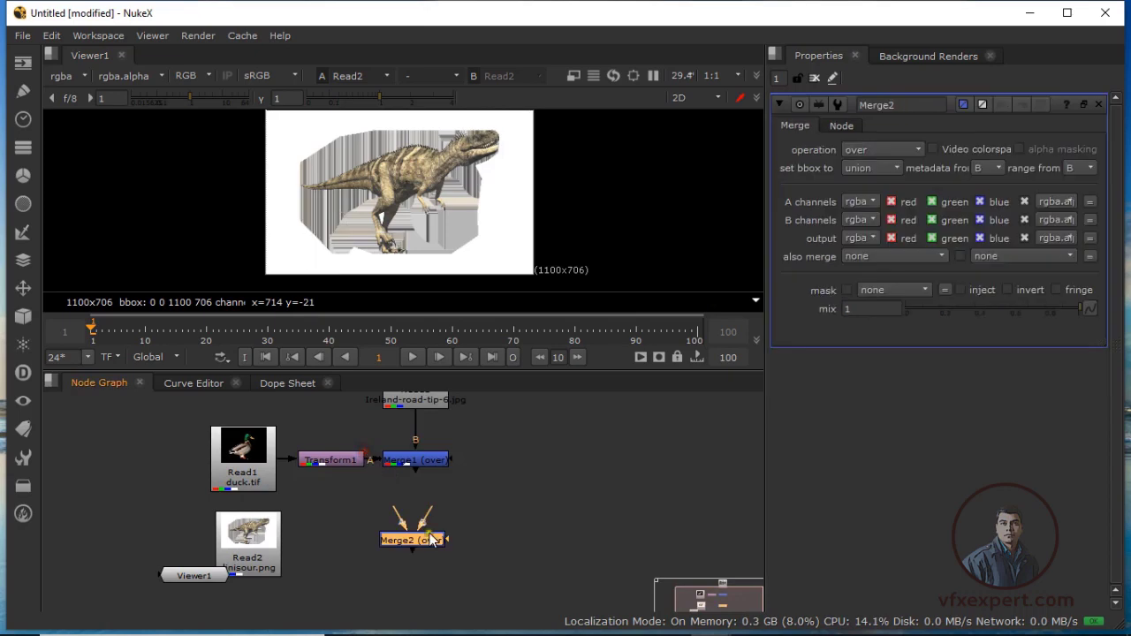
pyautogui.moveTo(420, 541); pyautogui.dragTo(415, 548)
# Step: Reconnect the viewer to the first Merge node and place the viewer node to the side, clear of the second Merge
pyautogui.click(416, 460)
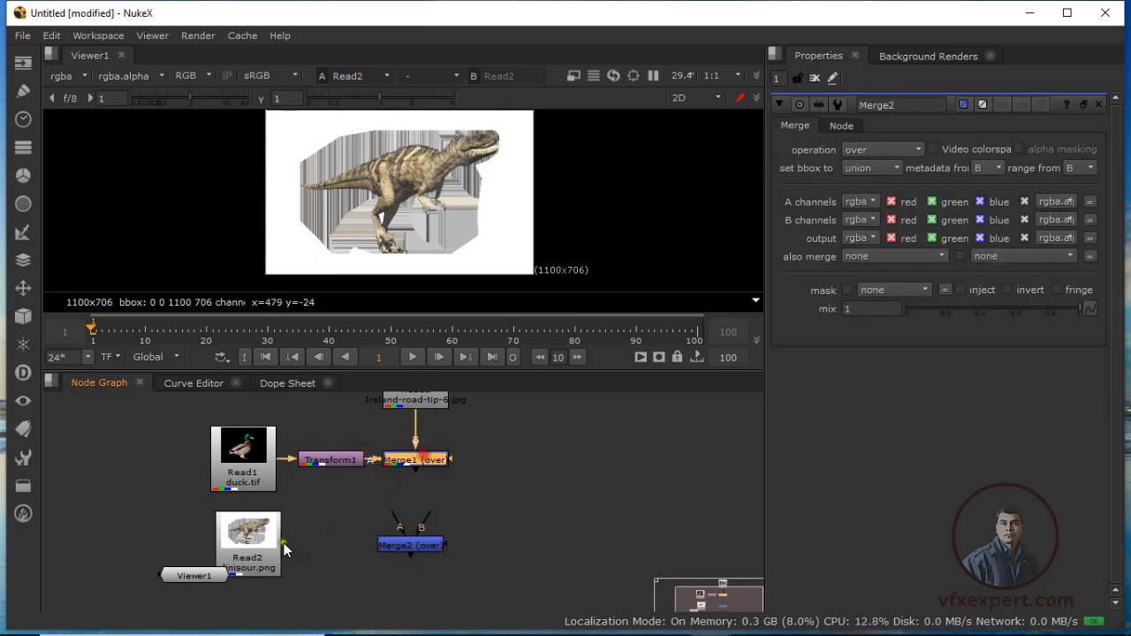
pyautogui.moveTo(198, 576); pyautogui.dragTo(414, 466)
pyautogui.moveTo(353, 526); pyautogui.dragTo(432, 496)
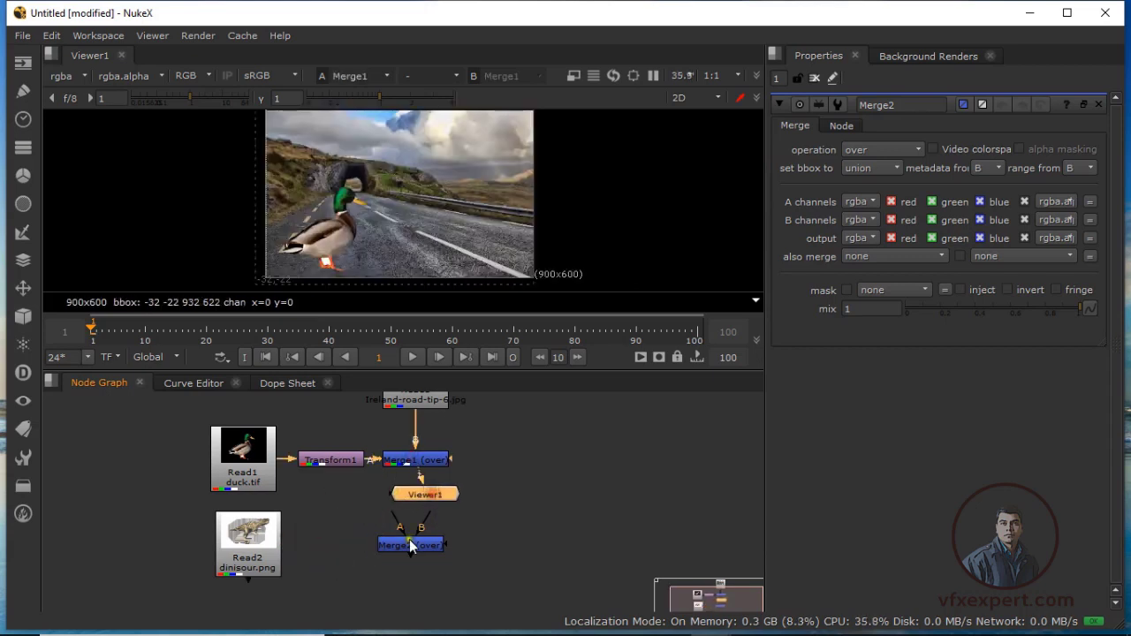
pyautogui.moveTo(409, 542)
pyautogui.mouseDown()
pyautogui.moveTo(404, 569)
pyautogui.moveTo(410, 540)
pyautogui.mouseUp()
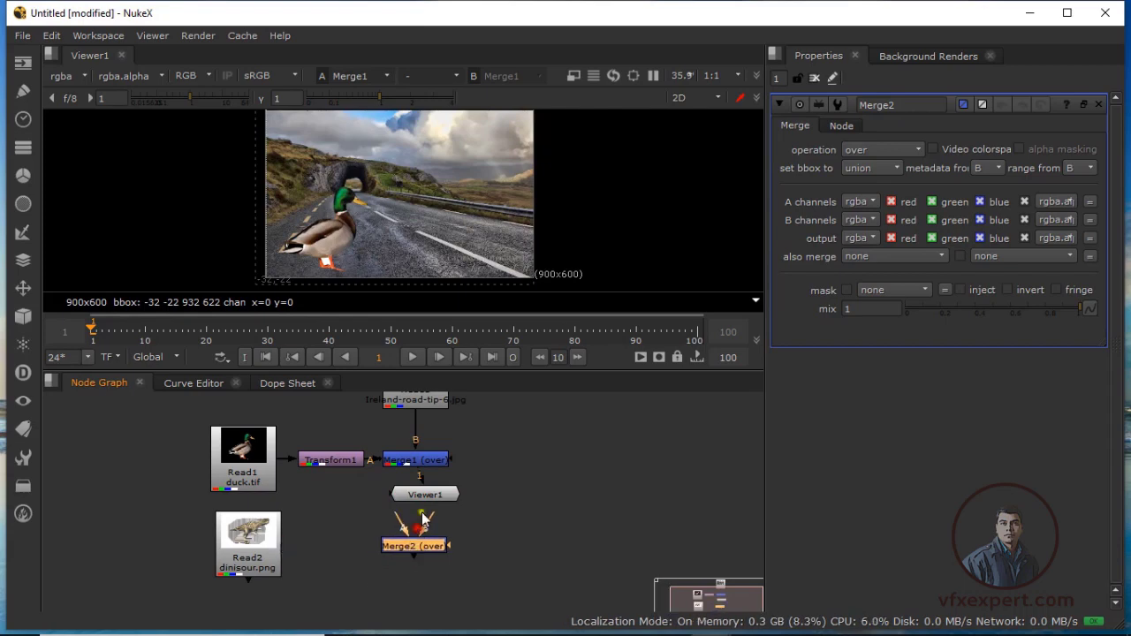
pyautogui.moveTo(425, 494); pyautogui.dragTo(469, 509)
# Step: Connect the second Merge's B input to the first Merge and its A input to the dinosaur Read node, aligning the nodes
pyautogui.moveTo(417, 547); pyautogui.dragTo(415, 462)
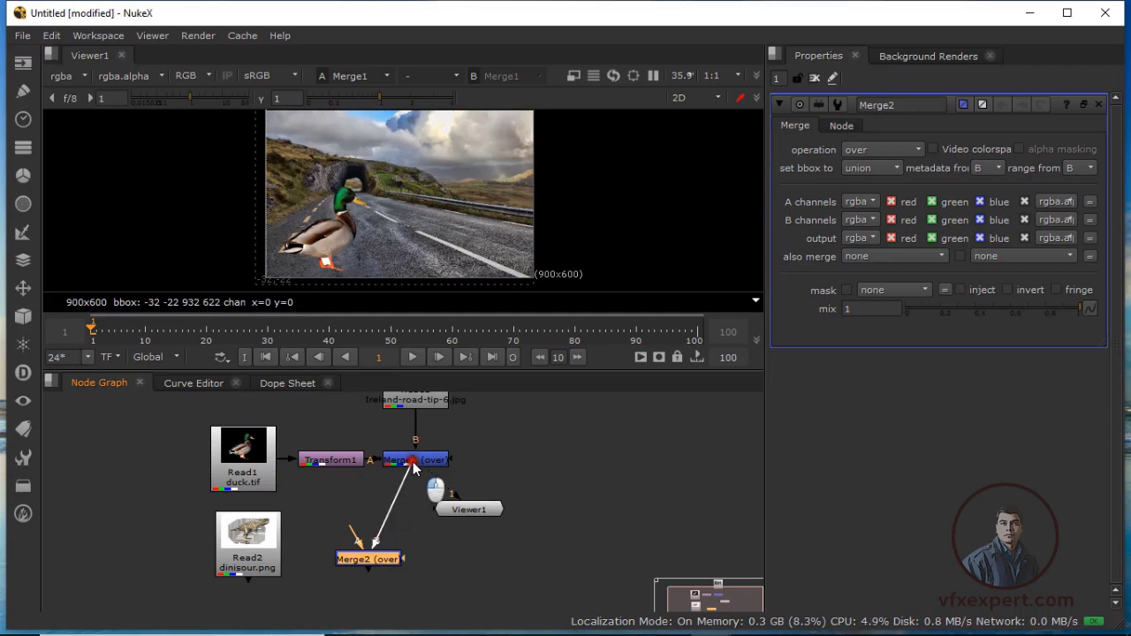
pyautogui.moveTo(389, 555); pyautogui.dragTo(262, 531)
pyautogui.click(407, 534)
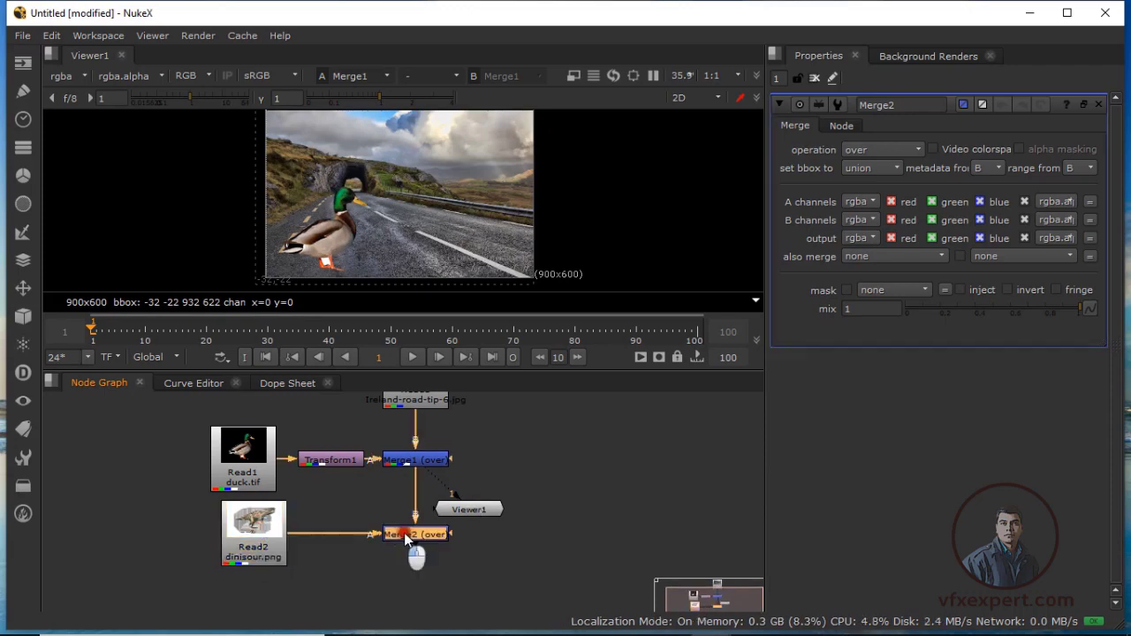
# Step: Display the second Merge's output in the viewer and shift the dinosaur Read node slightly away from the merge
pyautogui.press('1')
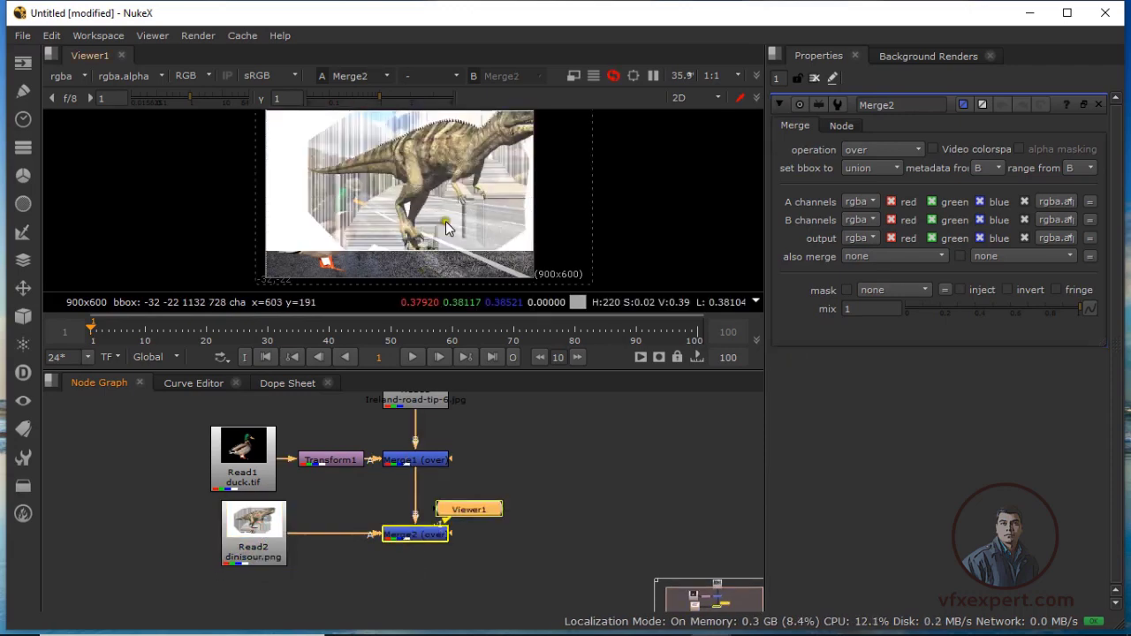
pyautogui.scroll(-2, 447, 208)
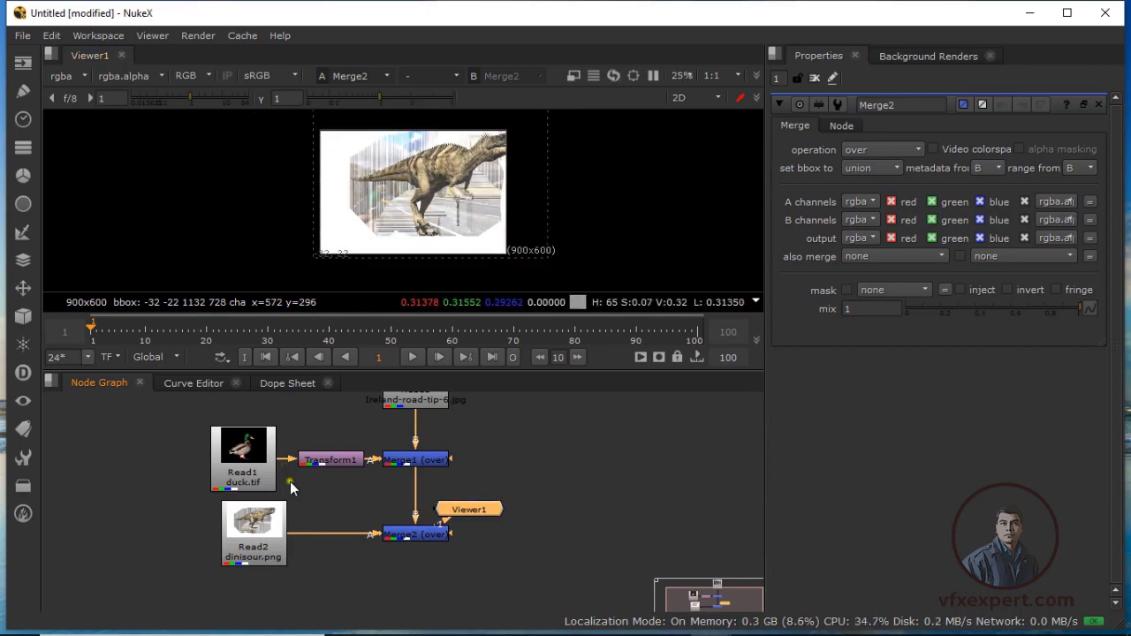
pyautogui.moveTo(276, 525); pyautogui.dragTo(257, 526)
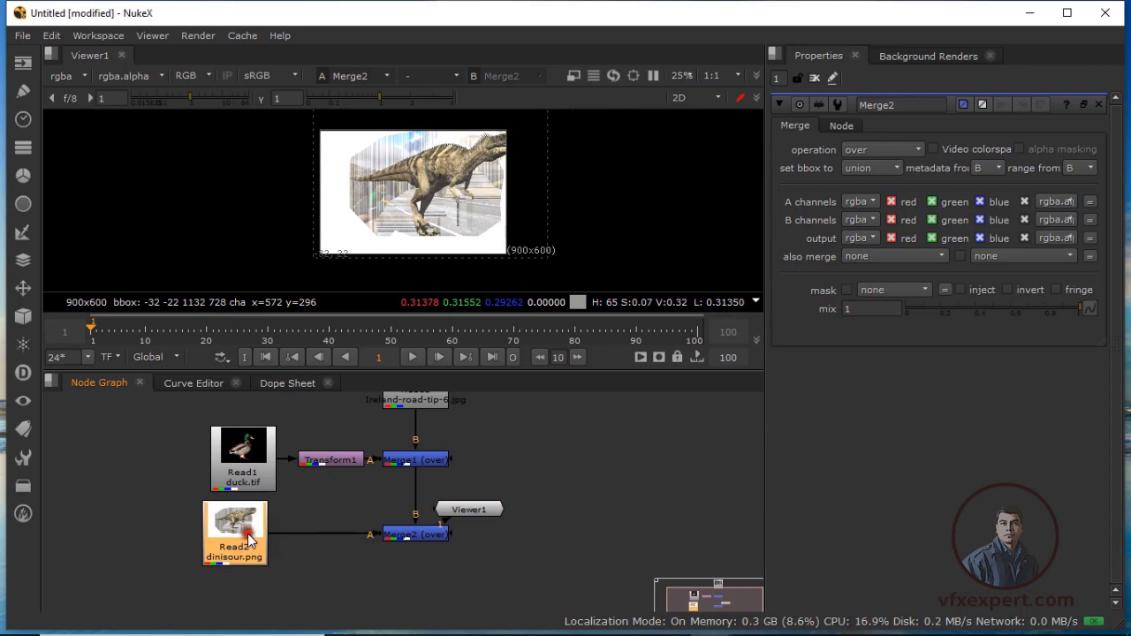
pyautogui.click(308, 580)
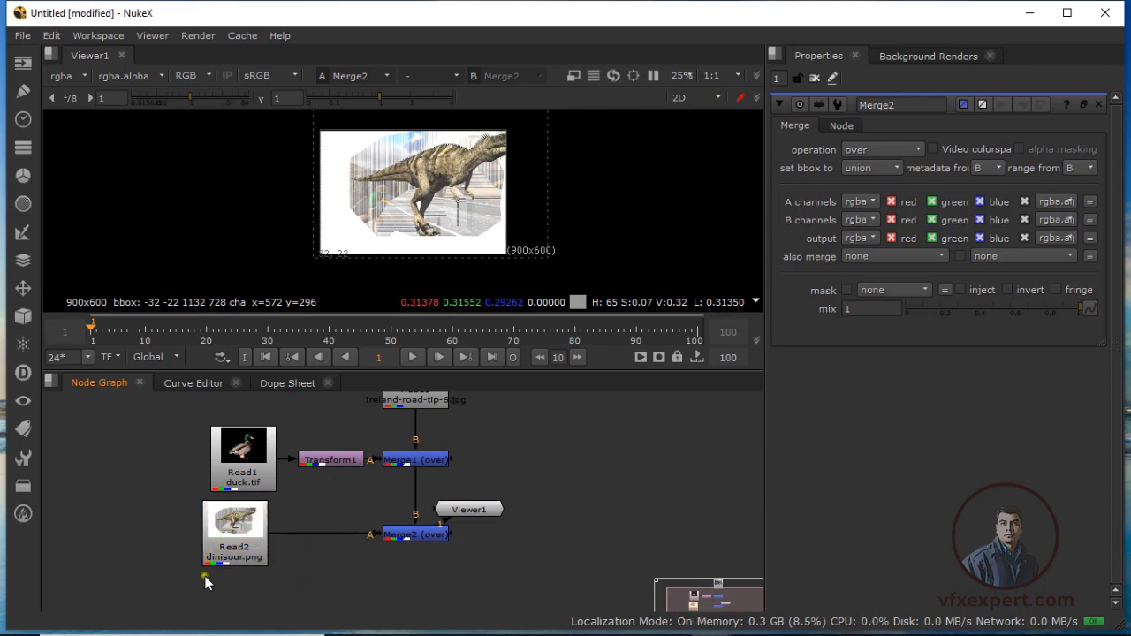
# Step: Add a Transform node after the dinosaur Read node, feeding the second Merge's A input
pyautogui.moveTo(243, 527); pyautogui.dragTo(253, 527)
pyautogui.press('Tab')
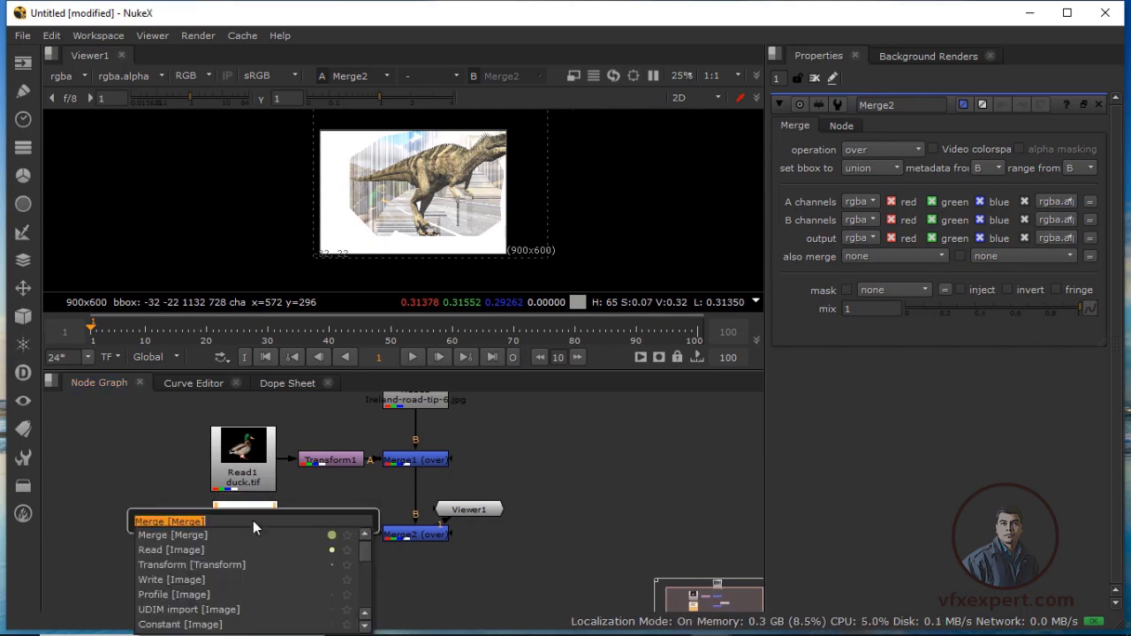
pyautogui.write('tran')
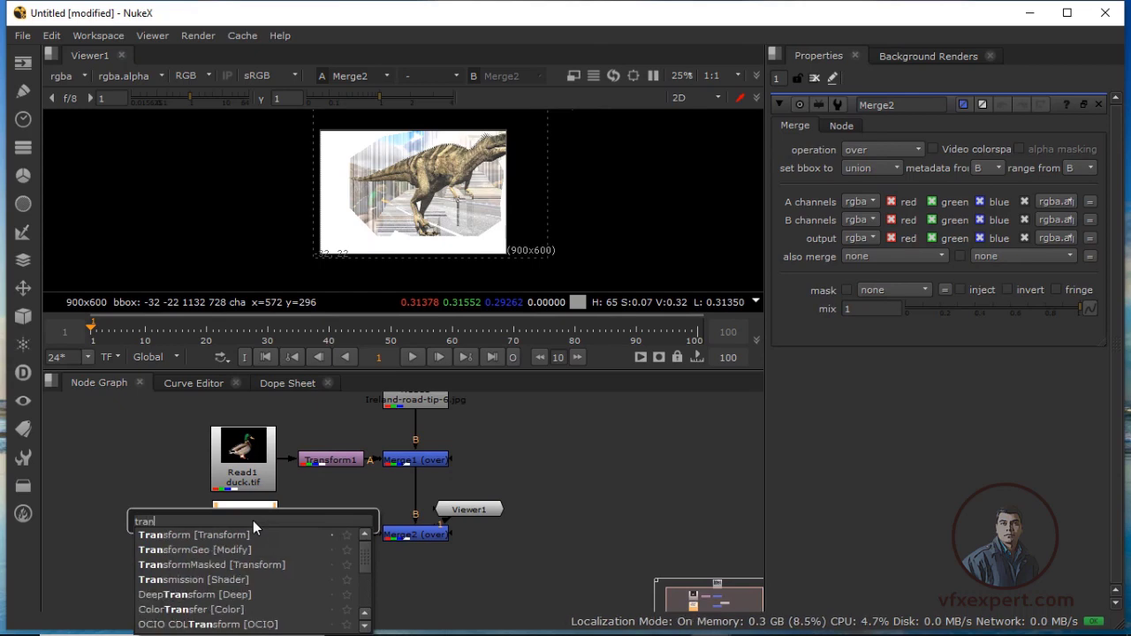
pyautogui.press('Down')
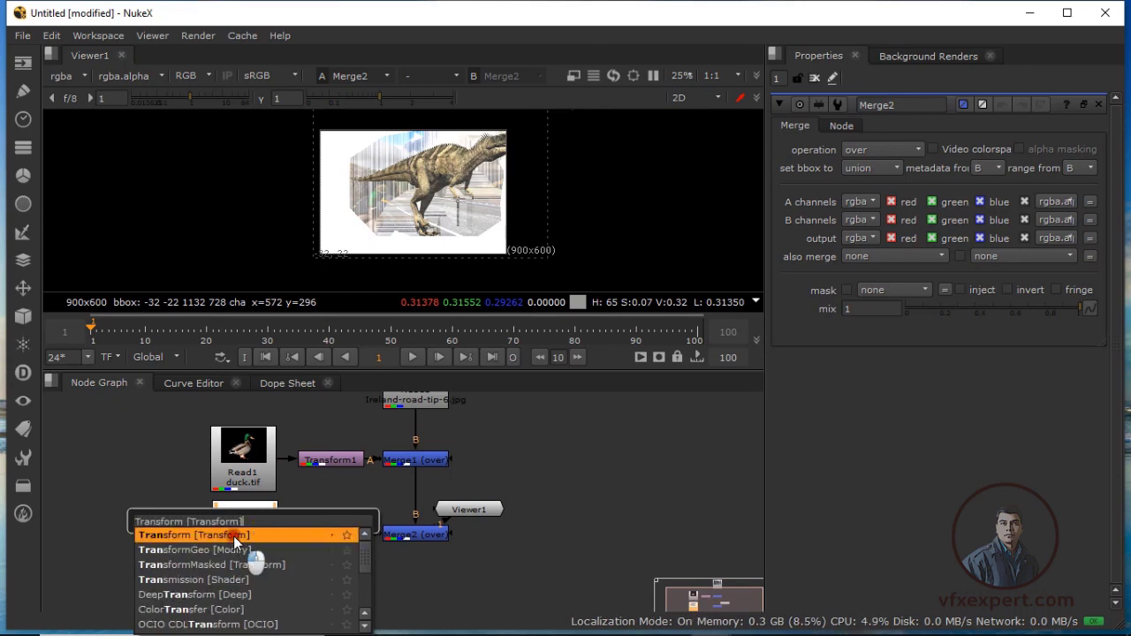
pyautogui.press('Return')
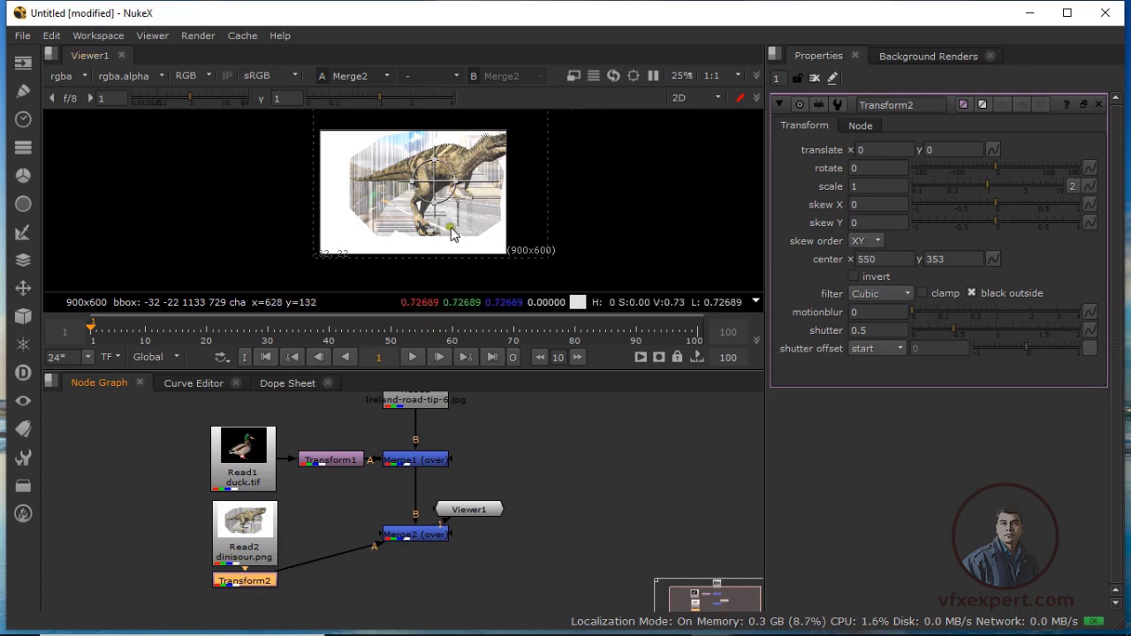
# Step: Scale the dinosaur down to about 0.445 and move it to translate x 52, y -192, beside the duck
pyautogui.moveTo(464, 207); pyautogui.dragTo(445, 223)
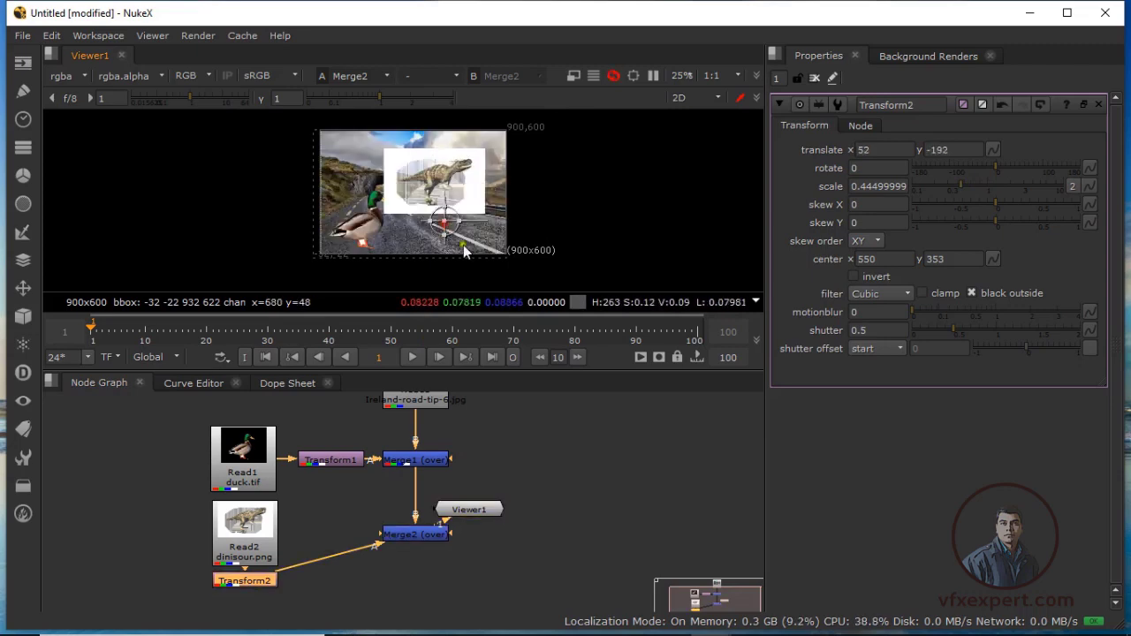
pyautogui.scroll(1, 451, 228)
pyautogui.scroll(1, 471, 238)
pyautogui.scroll(1, 473, 237)
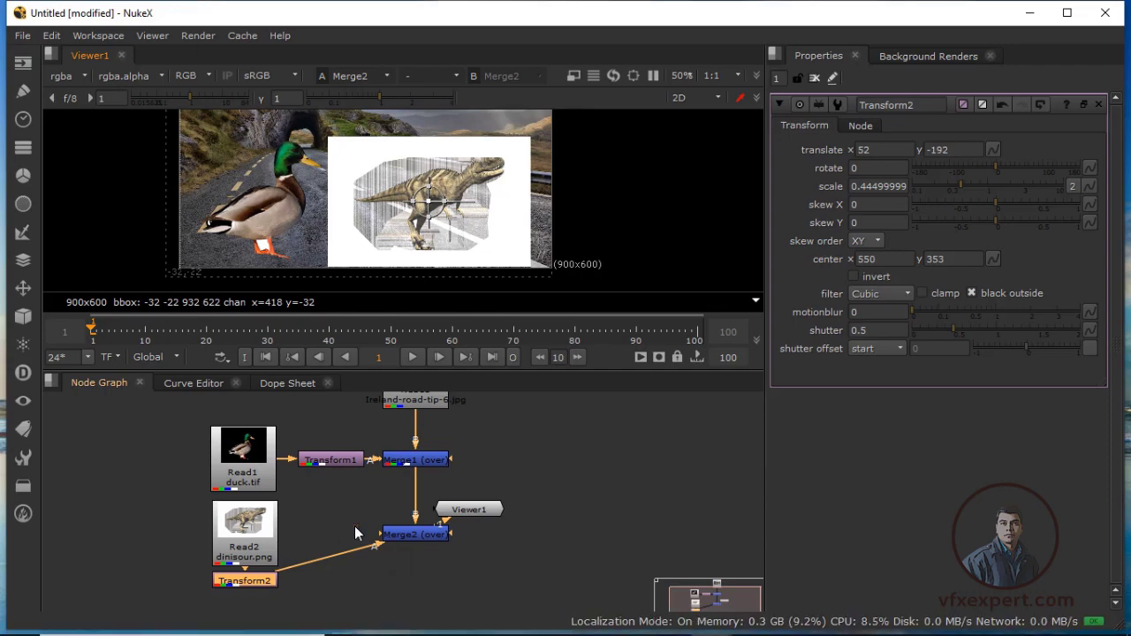
# Step: Connect the viewer to the road background Read node and place the viewer node clear of the tree
pyautogui.scroll(2, 260, 554)
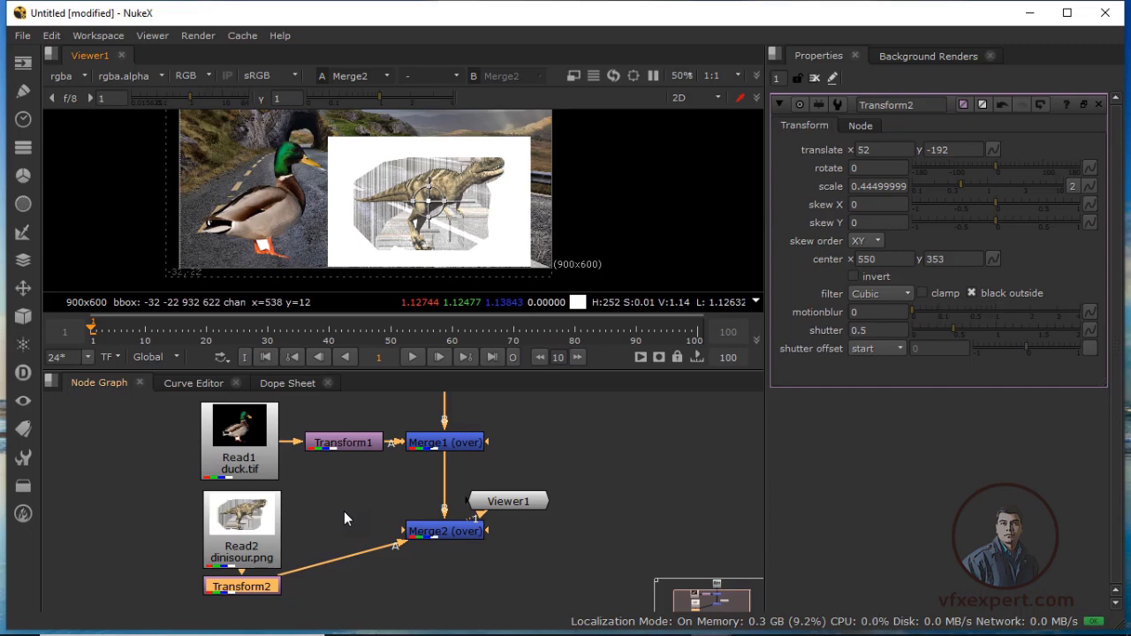
pyautogui.click(522, 463)
pyautogui.scroll(-2, 447, 486)
pyautogui.moveTo(446, 486); pyautogui.dragTo(387, 506, button='middle')
pyautogui.click(399, 438)
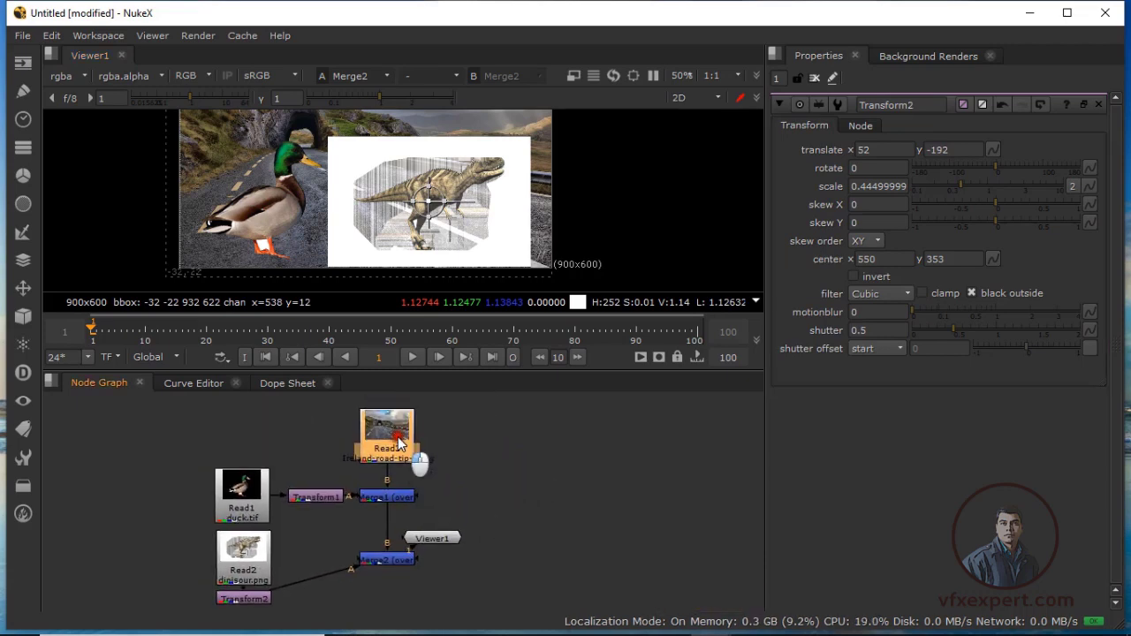
pyautogui.moveTo(420, 457); pyautogui.dragTo(422, 453)
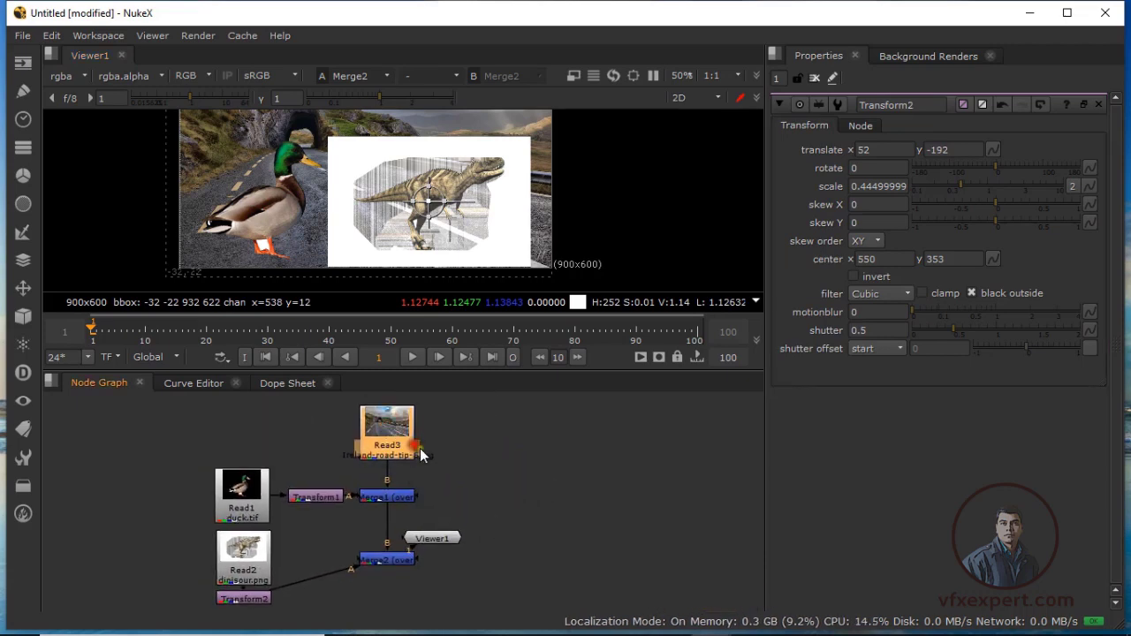
pyautogui.moveTo(432, 538); pyautogui.dragTo(564, 497)
pyautogui.moveTo(426, 545); pyautogui.dragTo(409, 437)
pyautogui.moveTo(557, 504); pyautogui.dragTo(542, 468)
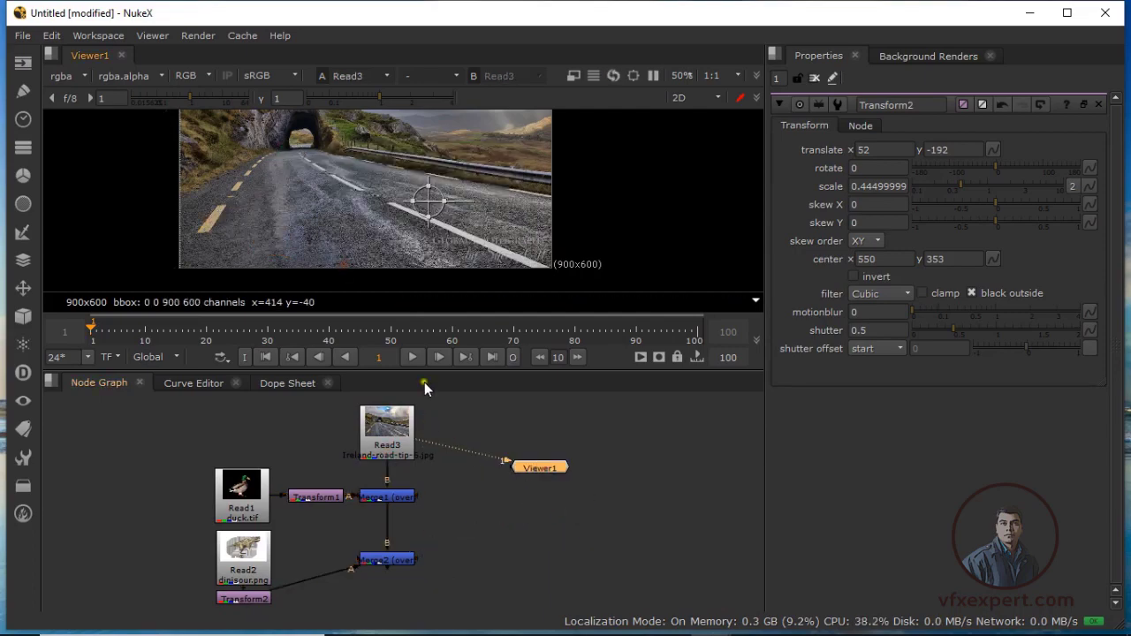
# Step: Inspect the road image's red, green, blue and alpha channels one by one and return to the RGB display
pyautogui.moveTo(424, 372); pyautogui.dragTo(430, 394)
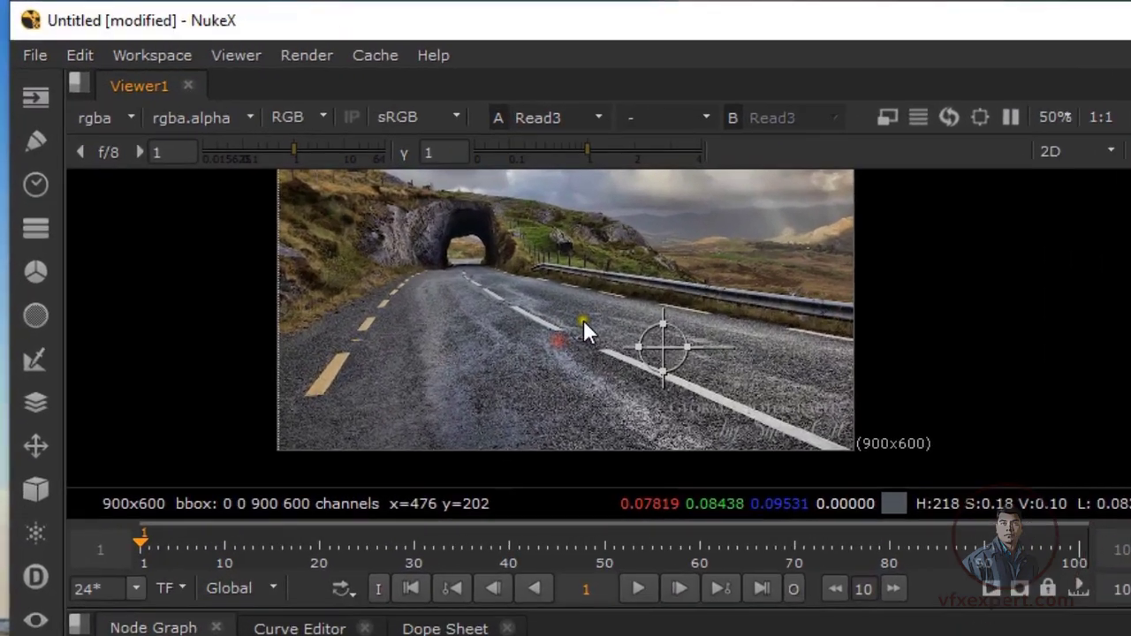
pyautogui.click(322, 116)
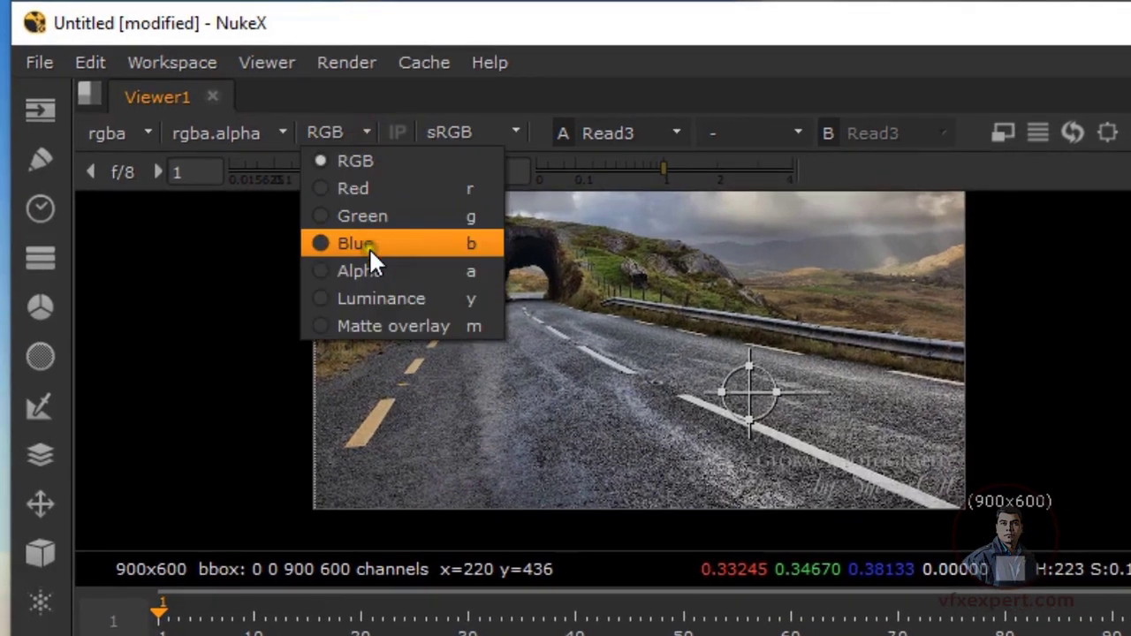
pyautogui.click(714, 235)
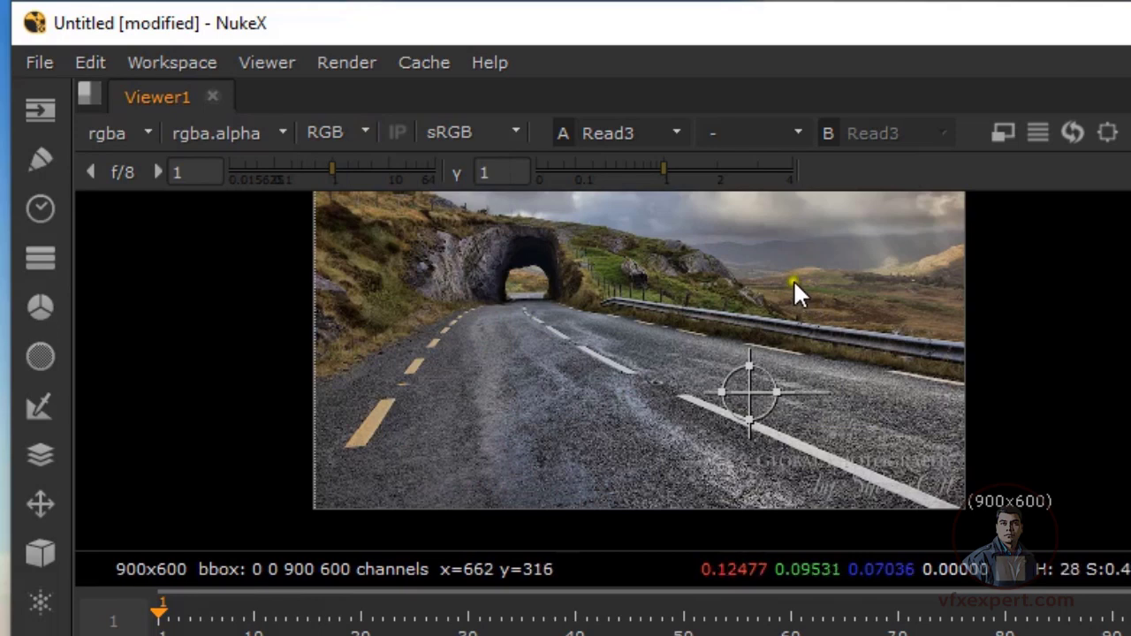
pyautogui.click(614, 324)
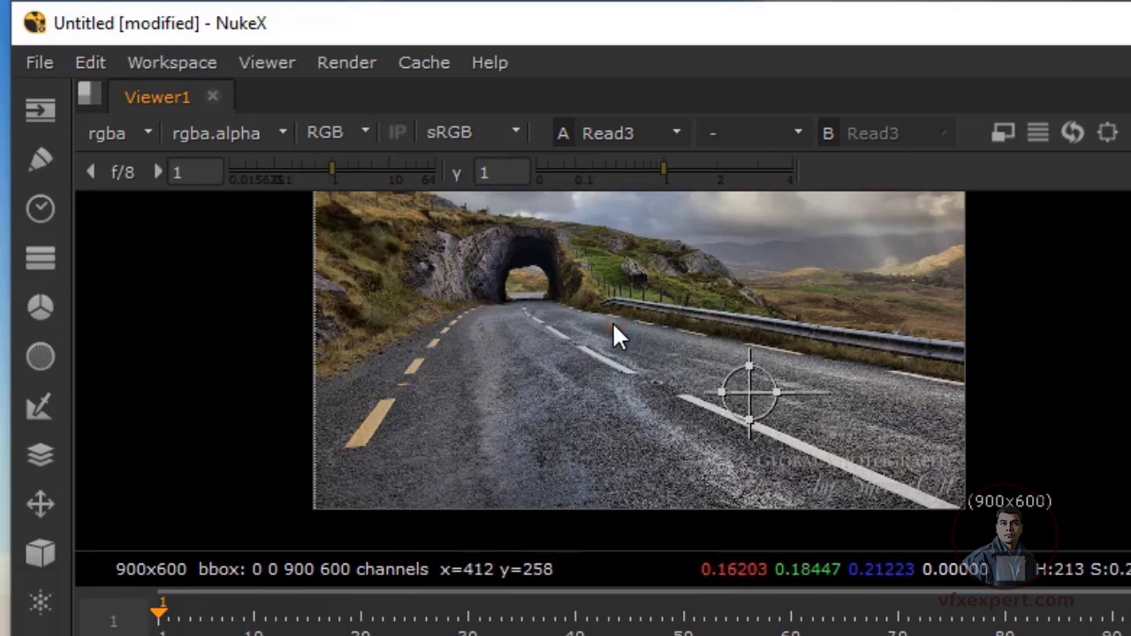
pyautogui.press('r')
pyautogui.press('g')
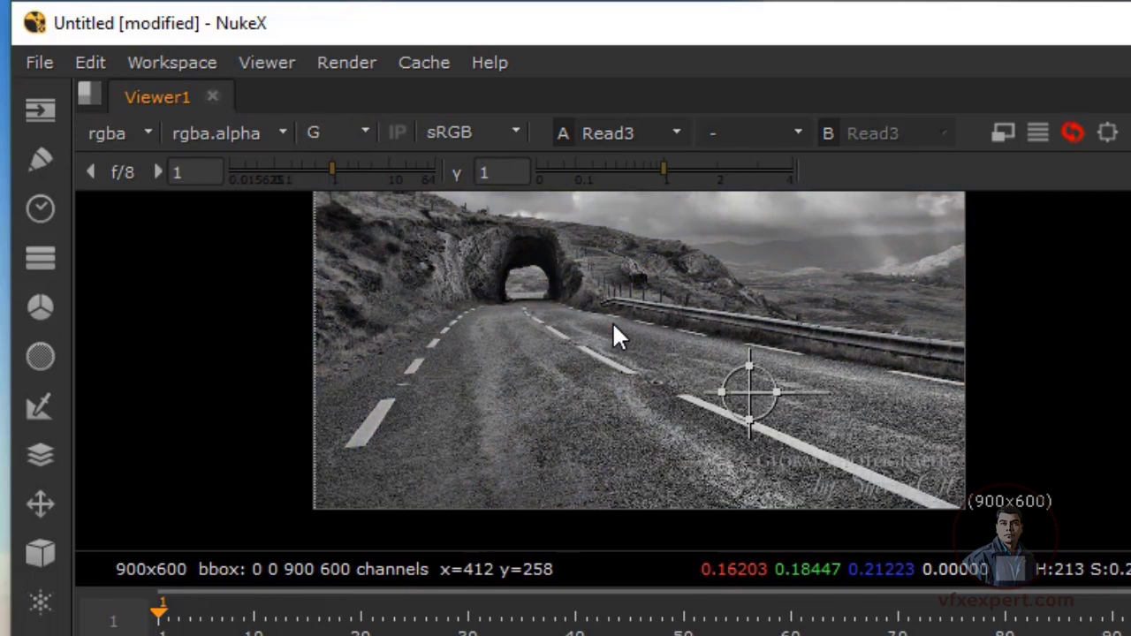
pyautogui.press('b')
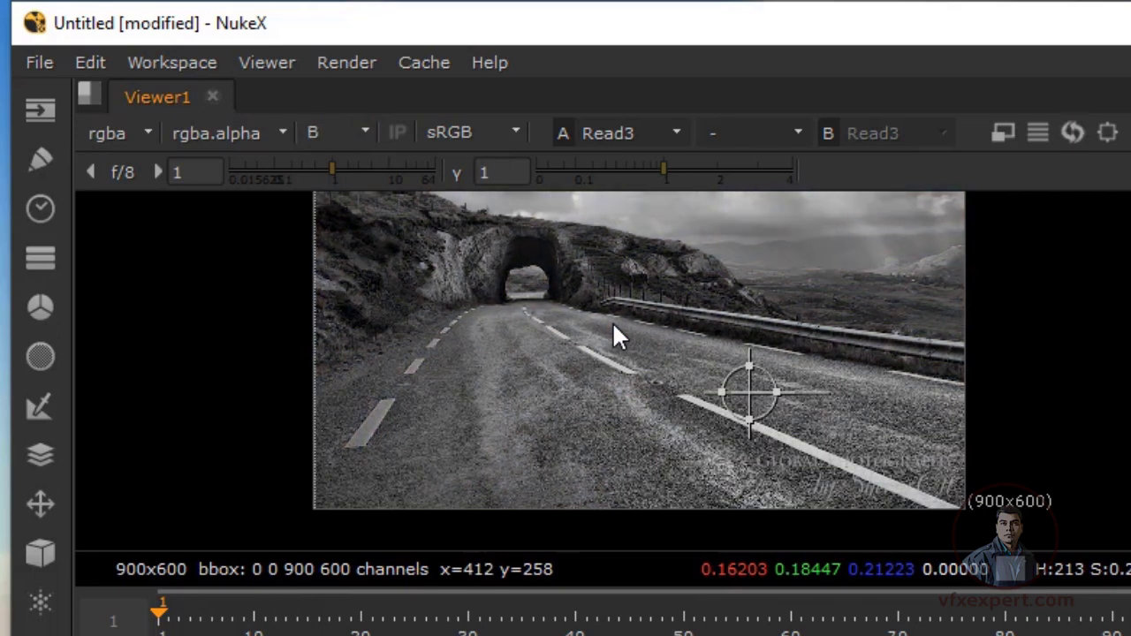
pyautogui.press('a')
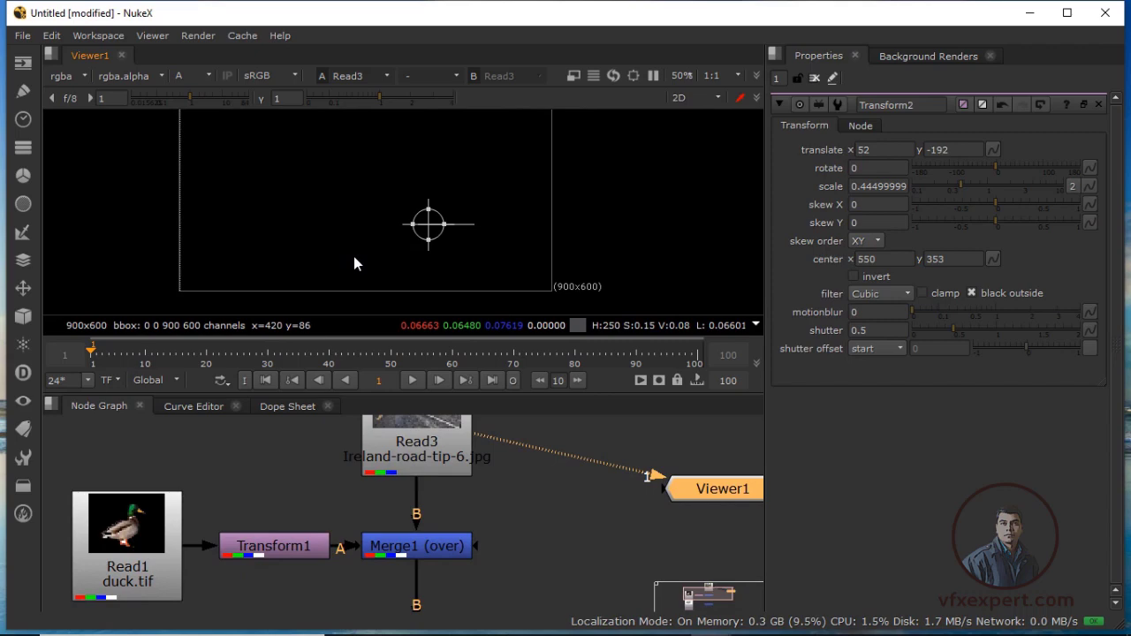
pyautogui.press('a')
pyautogui.scroll(-2, 354, 258)
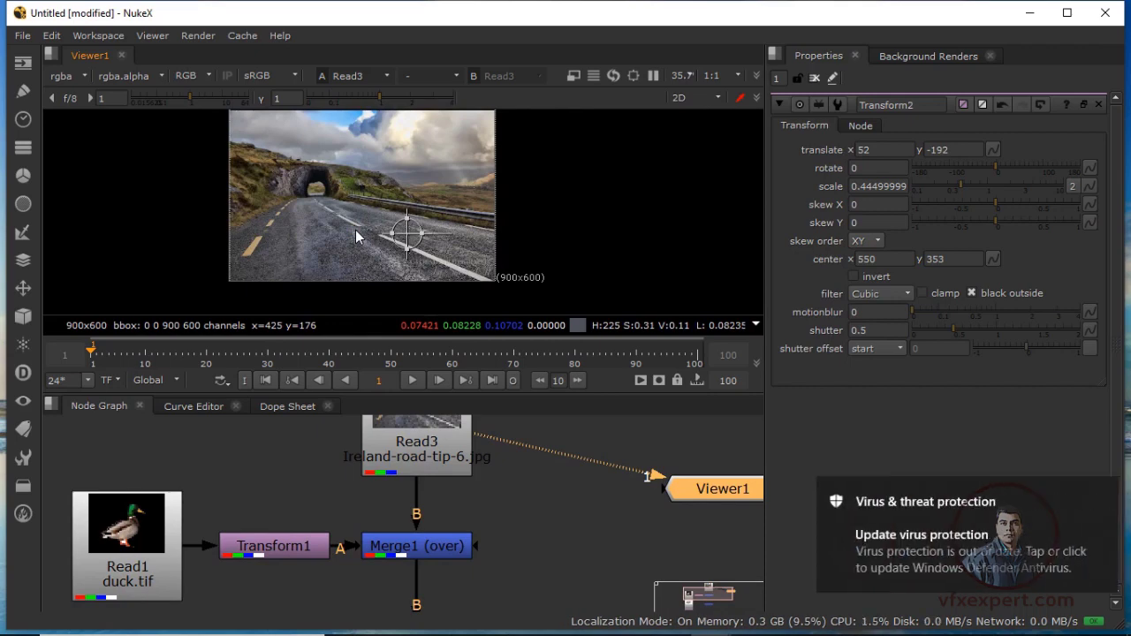
# Step: Connect the viewer to the duck Read node and place the viewer node just above it
pyautogui.moveTo(434, 440); pyautogui.dragTo(434, 458)
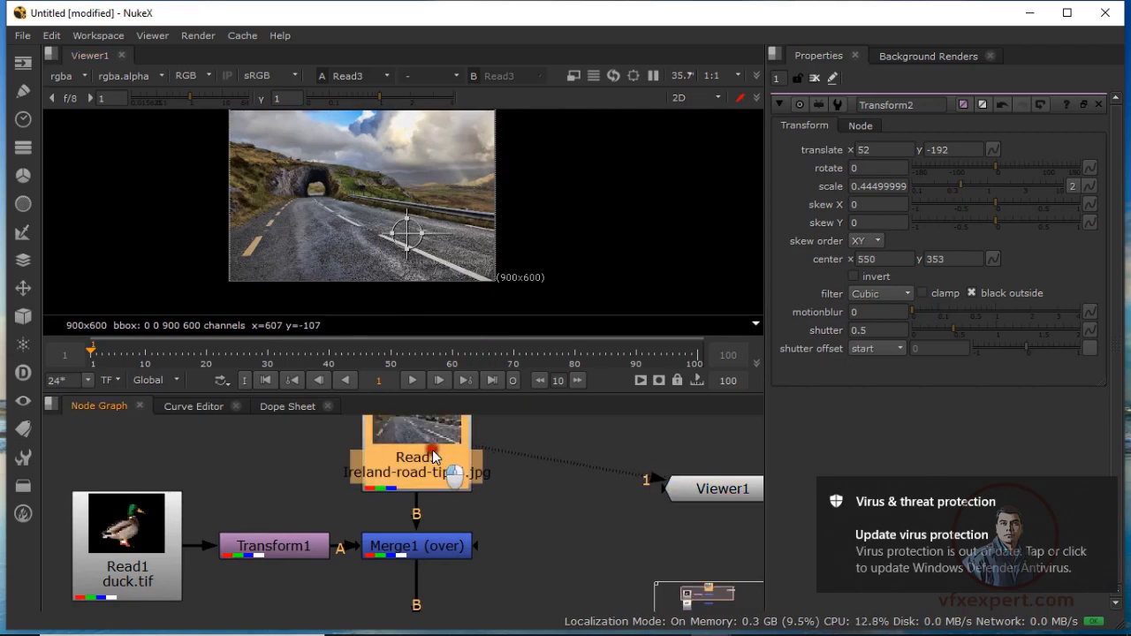
pyautogui.moveTo(629, 493); pyautogui.dragTo(142, 539)
pyautogui.moveTo(714, 491); pyautogui.dragTo(254, 456)
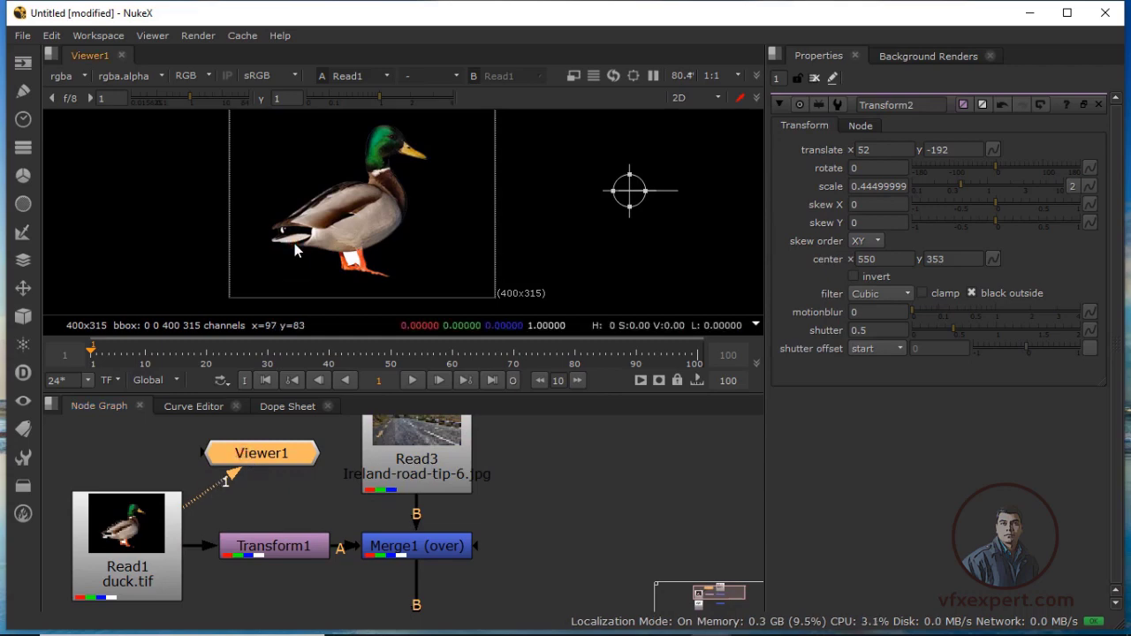
# Step: Step through the duck image's red, green and blue channels and examine its alpha channel in an enlarged viewer
pyautogui.press('r')
pyautogui.press('g')
pyautogui.press('b')
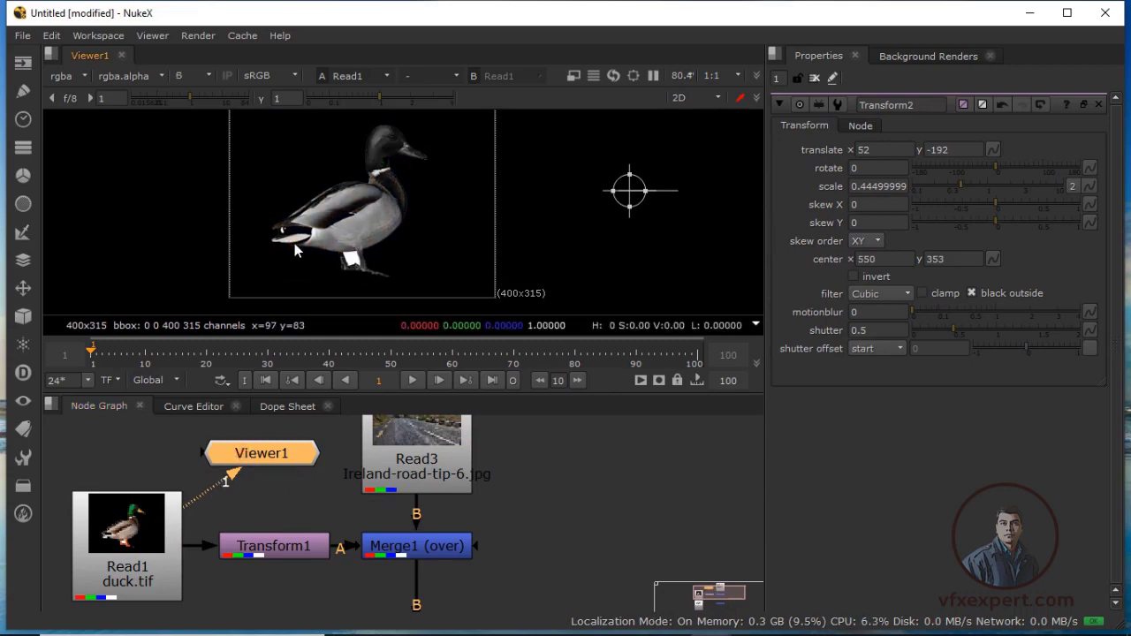
pyautogui.press('a')
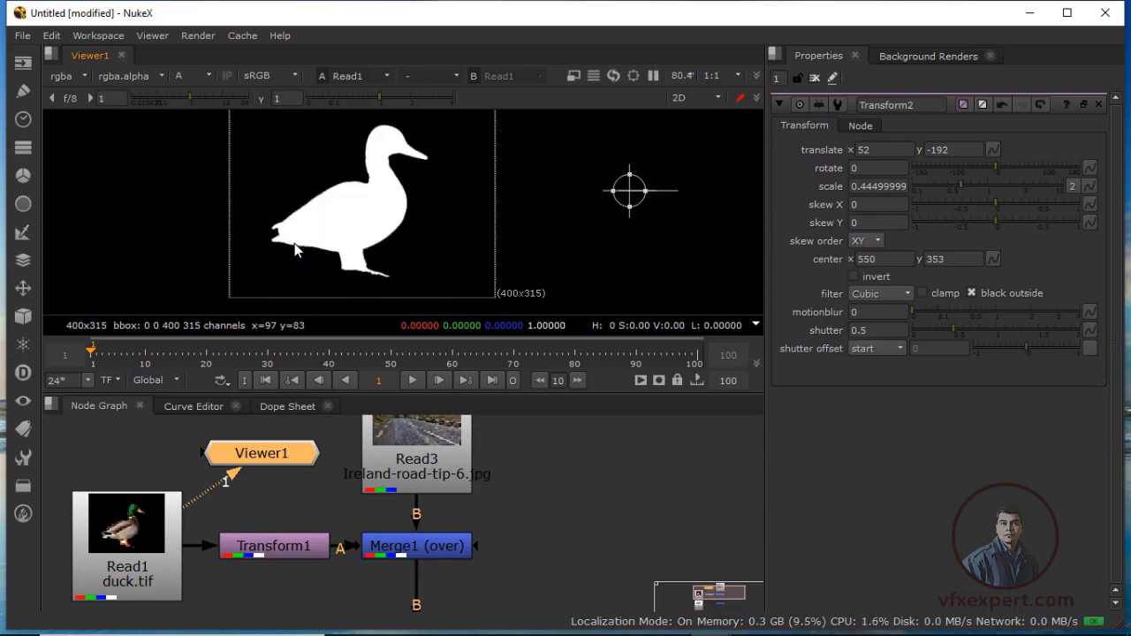
pyautogui.moveTo(337, 395); pyautogui.dragTo(337, 430)
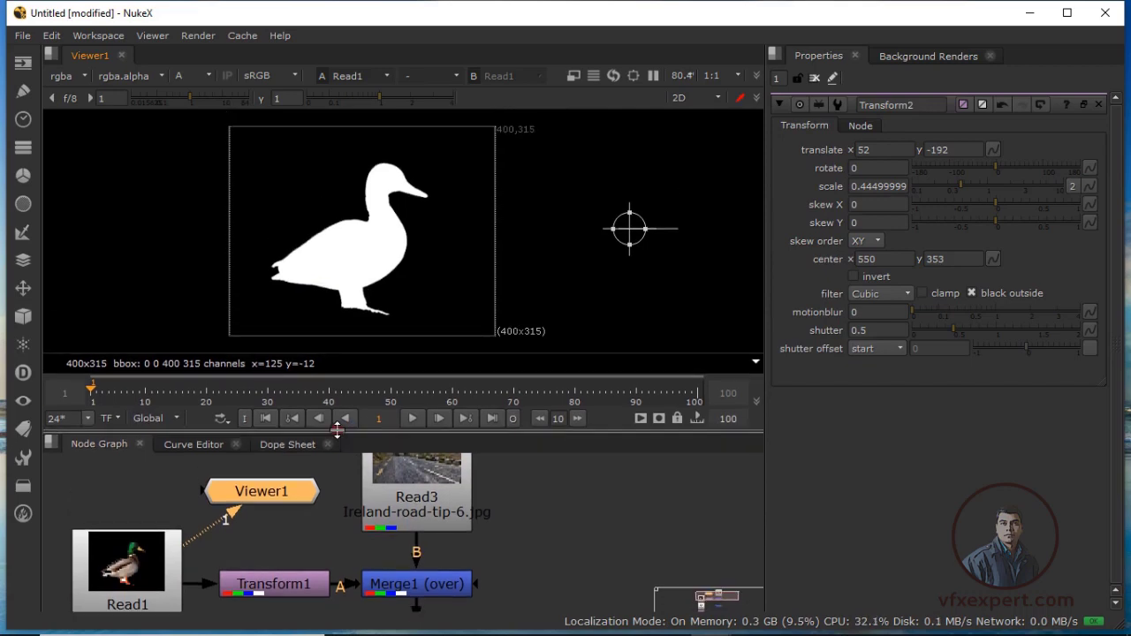
pyautogui.moveTo(323, 232)
pyautogui.keyDown('ctrl'); pyautogui.mouseDown()
pyautogui.moveTo(345, 251)
pyautogui.moveTo(303, 202)
pyautogui.moveTo(354, 288)
pyautogui.moveTo(294, 184)
pyautogui.moveTo(318, 196)
pyautogui.moveTo(305, 190)
pyautogui.moveTo(328, 227)
pyautogui.moveTo(274, 151)
pyautogui.moveTo(328, 221)
pyautogui.moveTo(379, 242)
pyautogui.moveTo(373, 271)
pyautogui.moveTo(391, 285)
pyautogui.moveTo(341, 263)
pyautogui.mouseUp(); pyautogui.keyUp('ctrl')
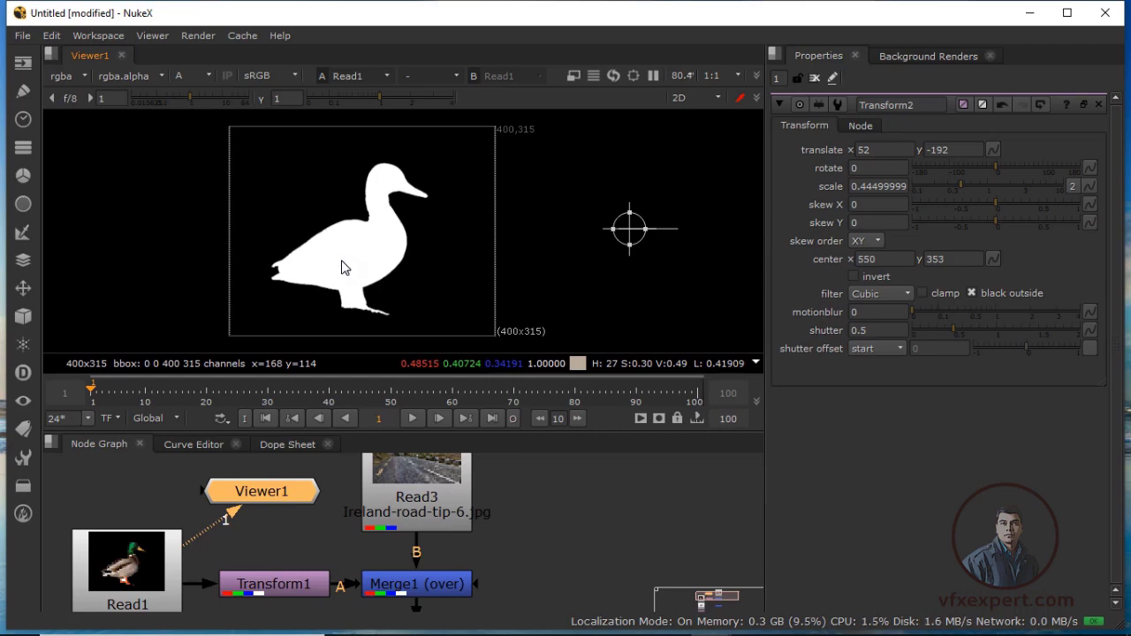
# Step: Reconnect the viewer to the first Merge, check its alpha channel, and restore the RGB display
pyautogui.moveTo(400, 433); pyautogui.dragTo(400, 346)
pyautogui.click(394, 497)
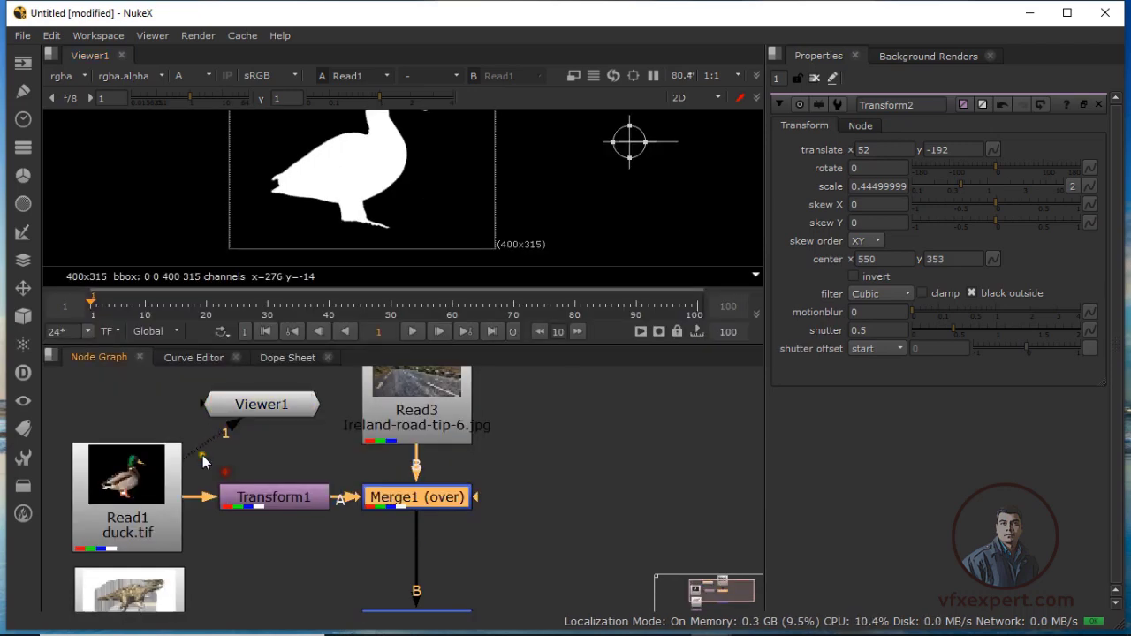
pyautogui.moveTo(265, 421); pyautogui.dragTo(662, 446)
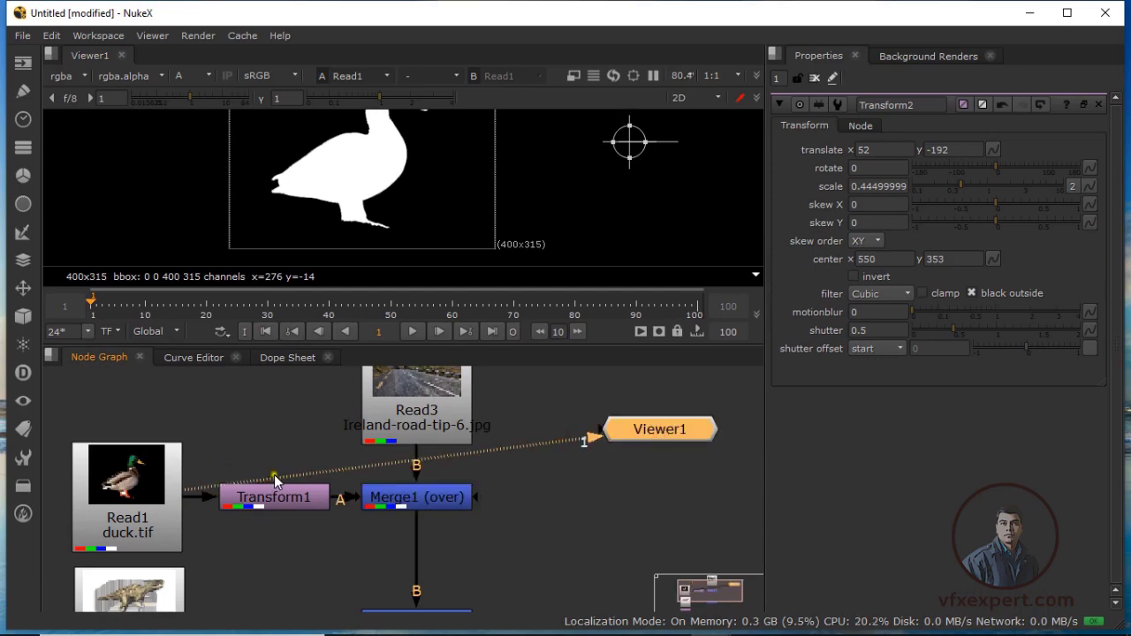
pyautogui.moveTo(272, 474); pyautogui.dragTo(431, 497)
pyautogui.press('1')
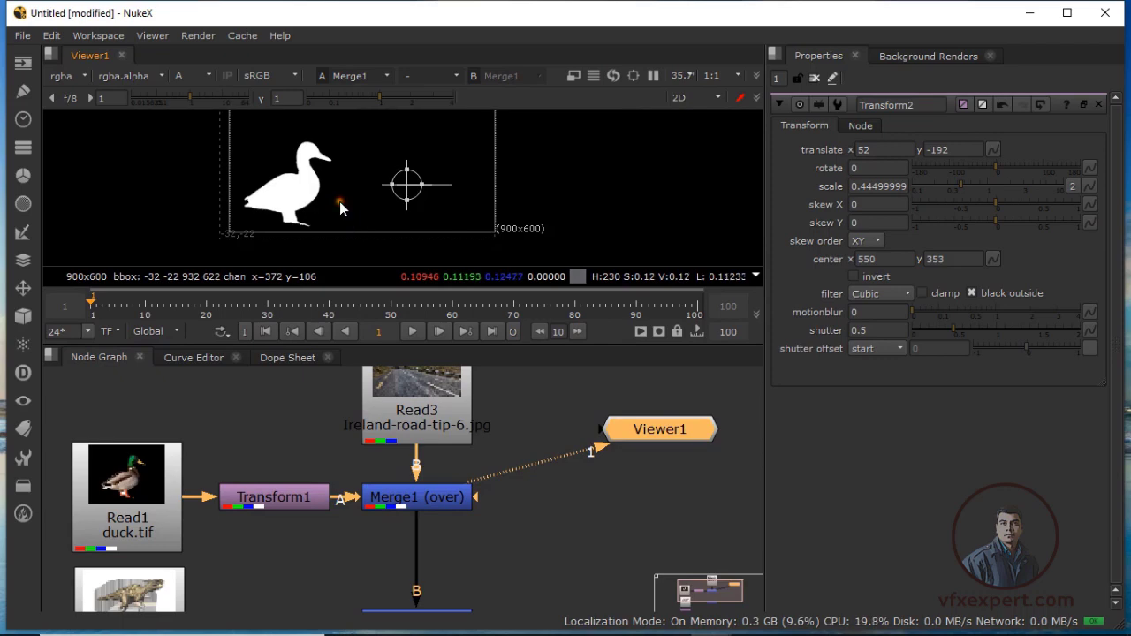
pyautogui.press('a')
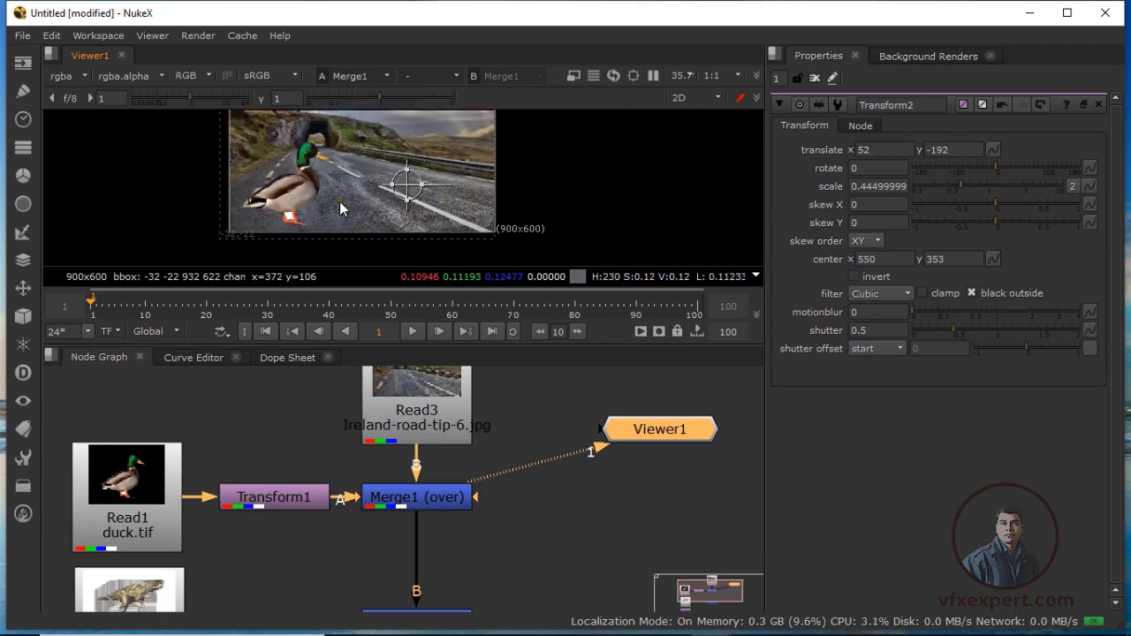
pyautogui.moveTo(329, 343); pyautogui.dragTo(325, 379)
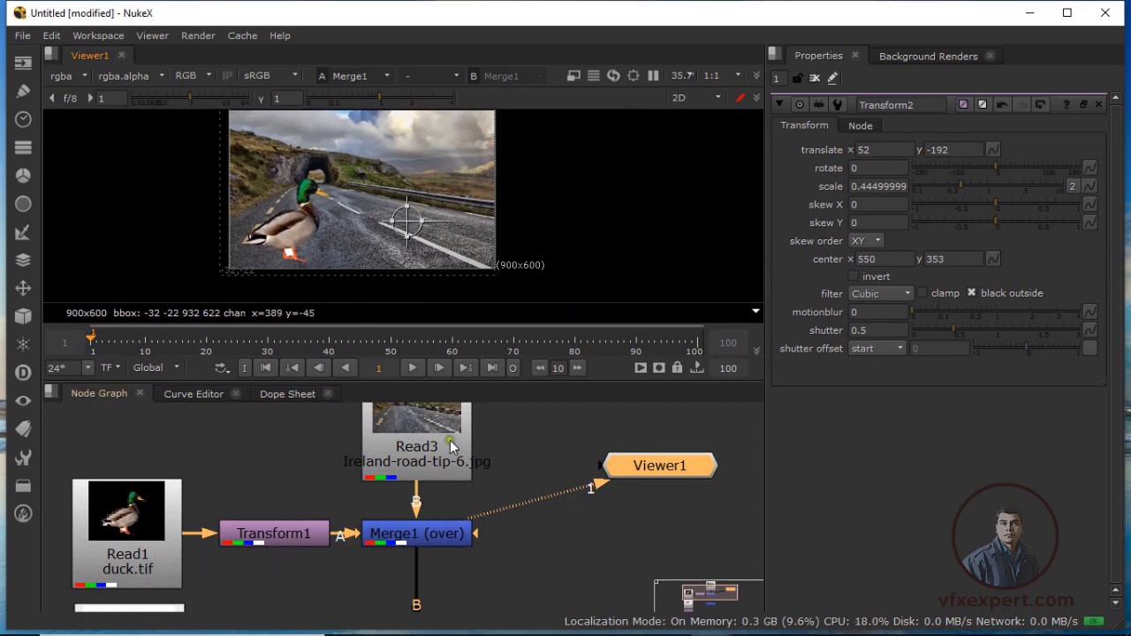
# Step: Connect the viewer to the dinosaur Read node and place the viewer node beside it in the node graph
pyautogui.moveTo(471, 378); pyautogui.dragTo(471, 296)
pyautogui.moveTo(635, 388); pyautogui.dragTo(641, 458)
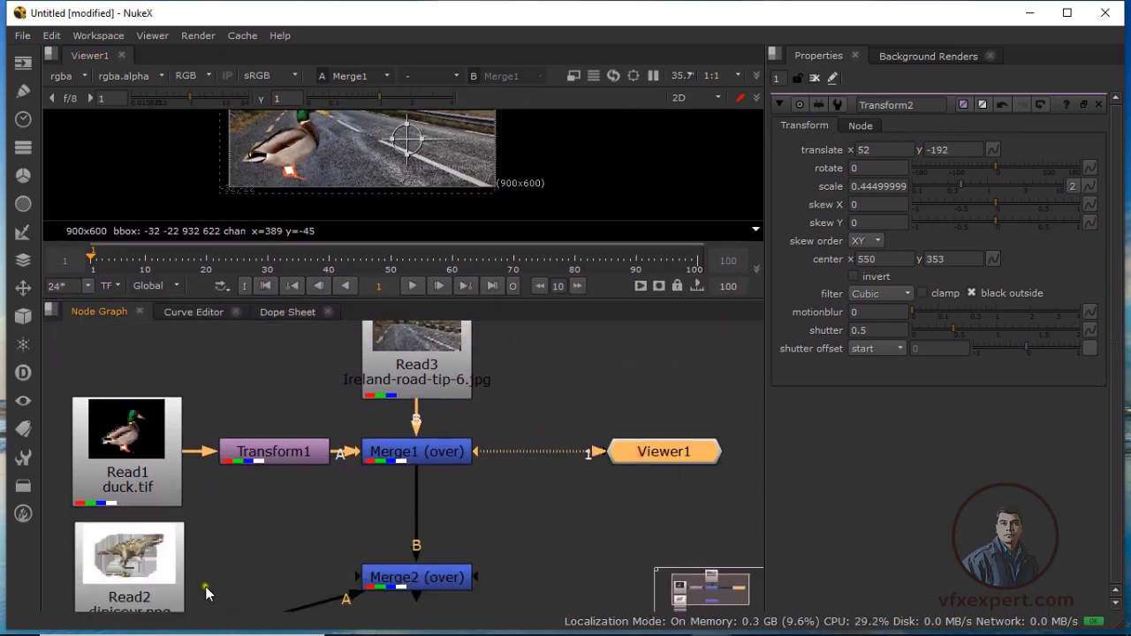
pyautogui.click(174, 585)
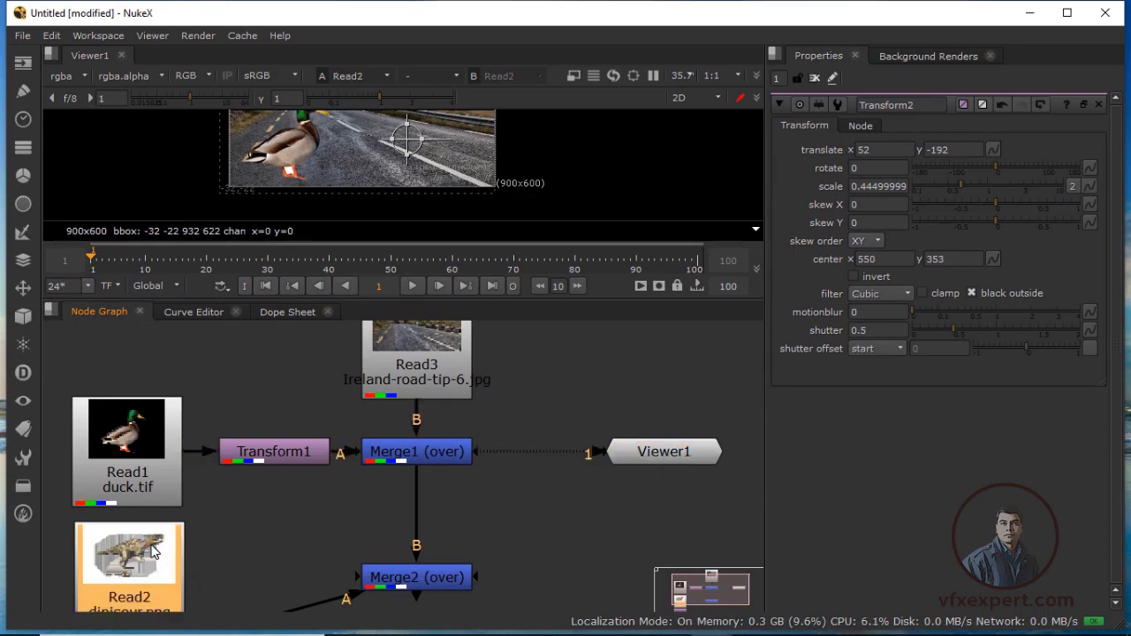
pyautogui.press('1')
pyautogui.moveTo(408, 296); pyautogui.dragTo(420, 431)
pyautogui.scroll(-5, 499, 513)
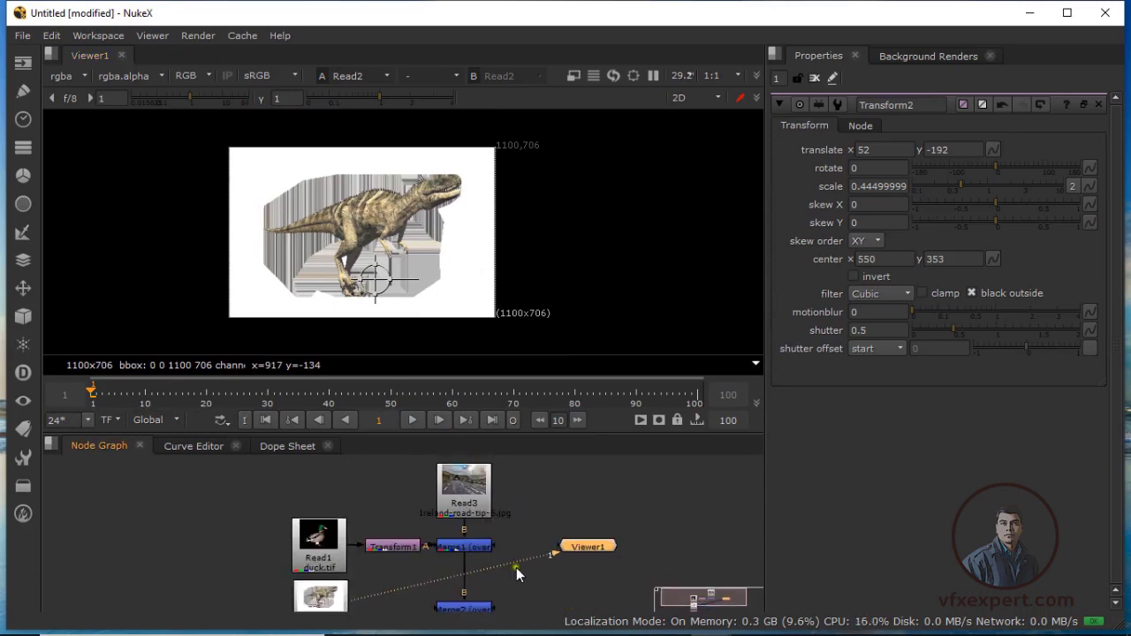
pyautogui.moveTo(548, 505); pyautogui.dragTo(169, 594)
pyautogui.scroll(2, 300, 576)
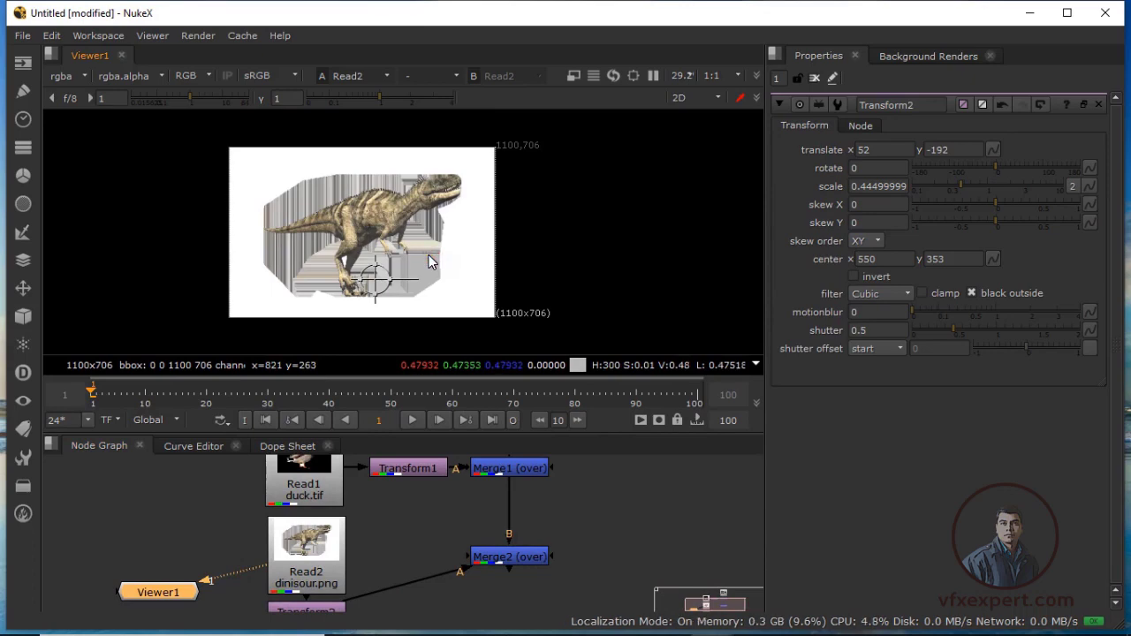
# Step: Step through the dinosaur image's colour channels and examine its alpha channel
pyautogui.press('r')
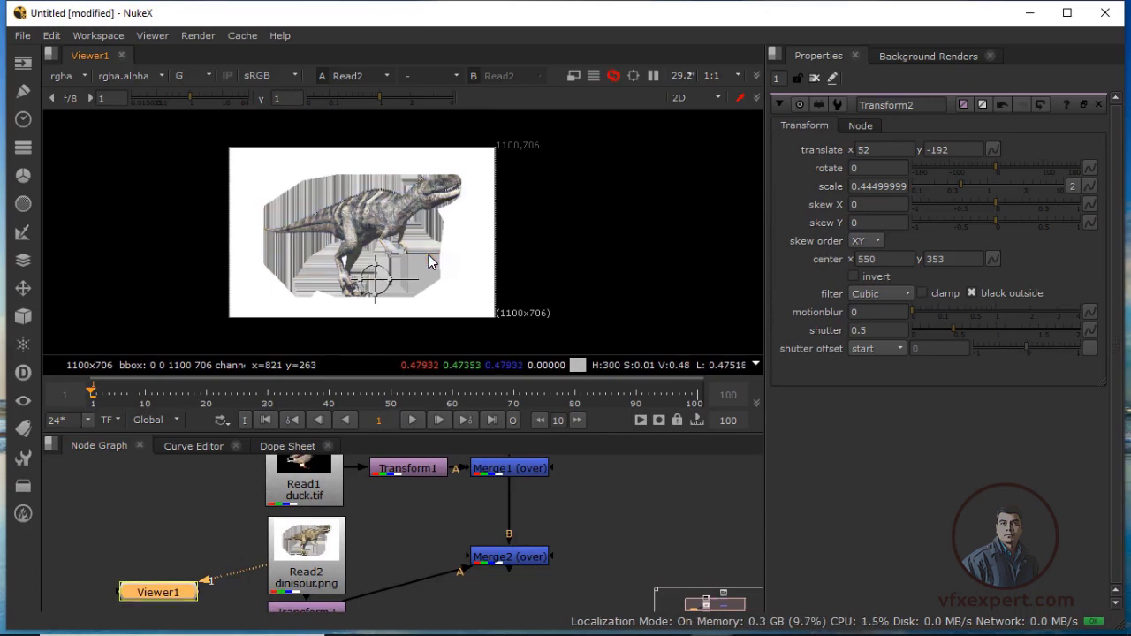
pyautogui.press('b')
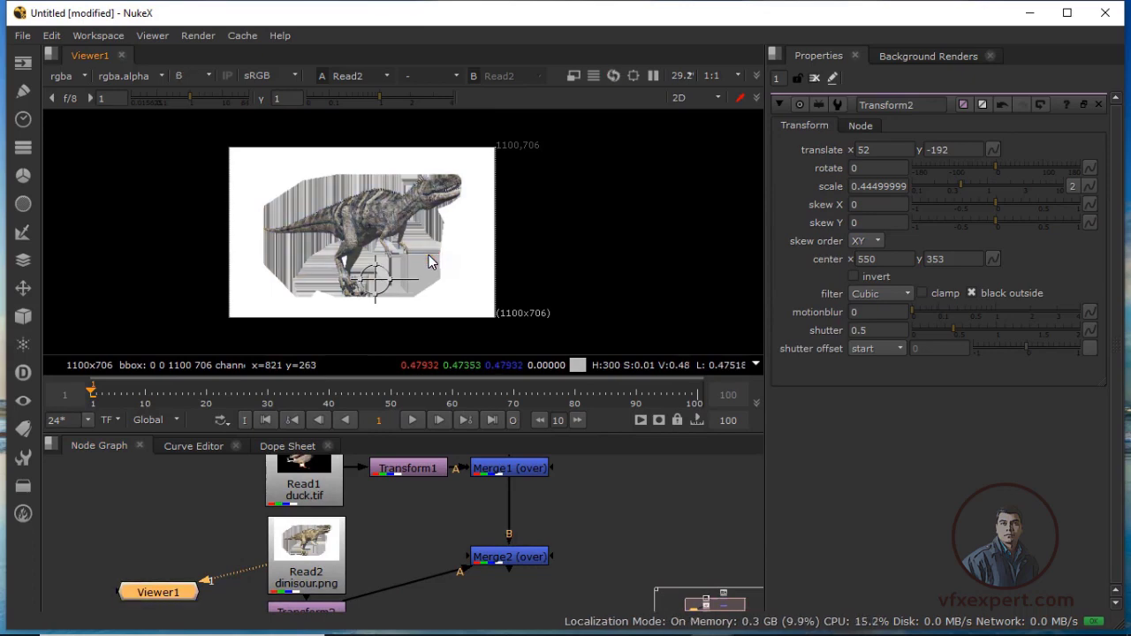
pyautogui.press('a')
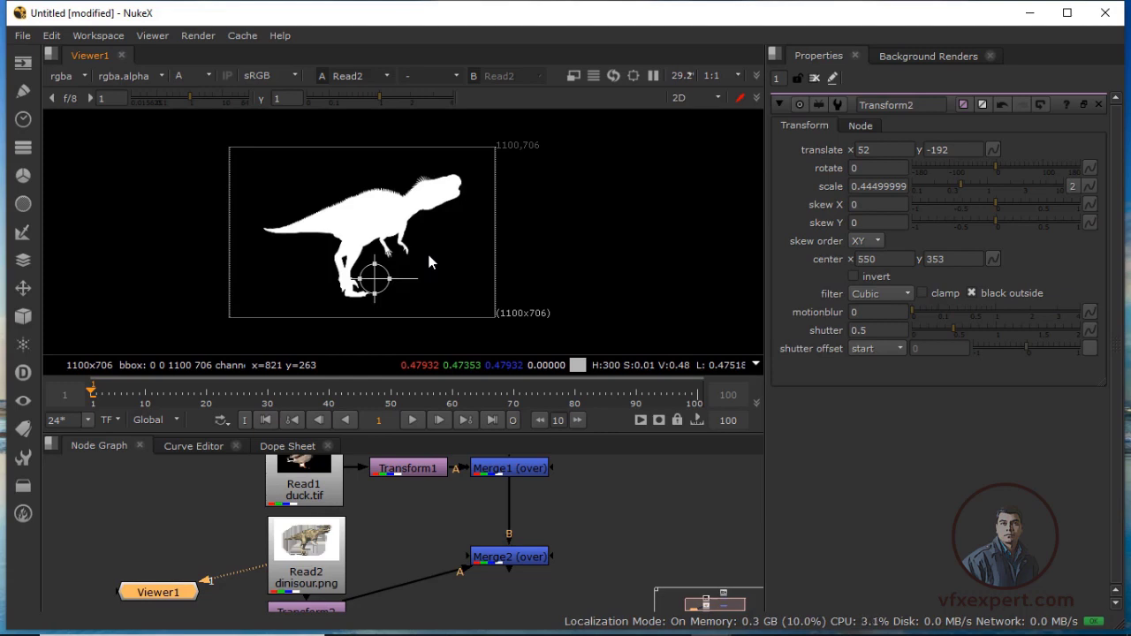
# Step: Reconnect the viewer to the second Merge, check its alpha channel, and restore the RGB display
pyautogui.moveTo(482, 433); pyautogui.dragTo(477, 375)
pyautogui.moveTo(513, 508); pyautogui.dragTo(512, 547)
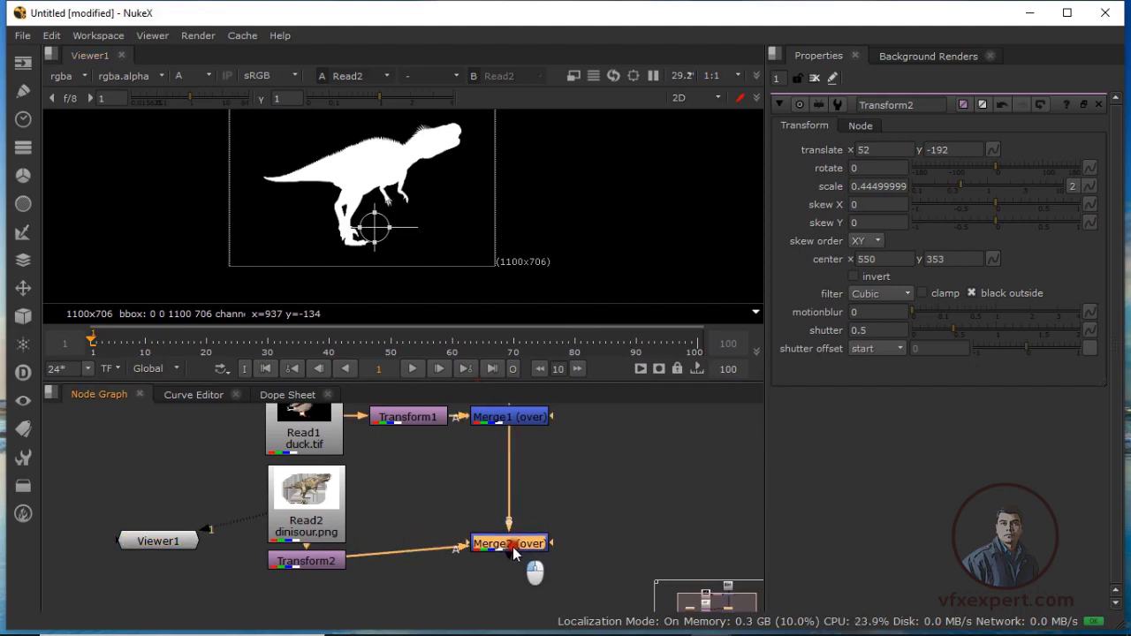
pyautogui.press('1')
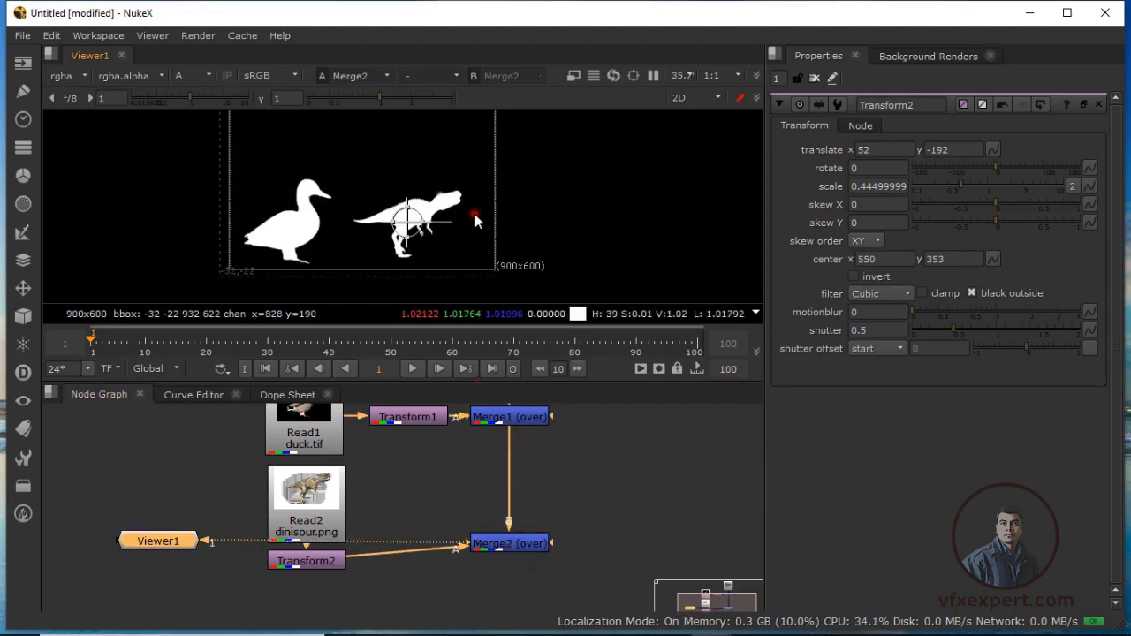
pyautogui.press('a')
pyautogui.click(440, 459)
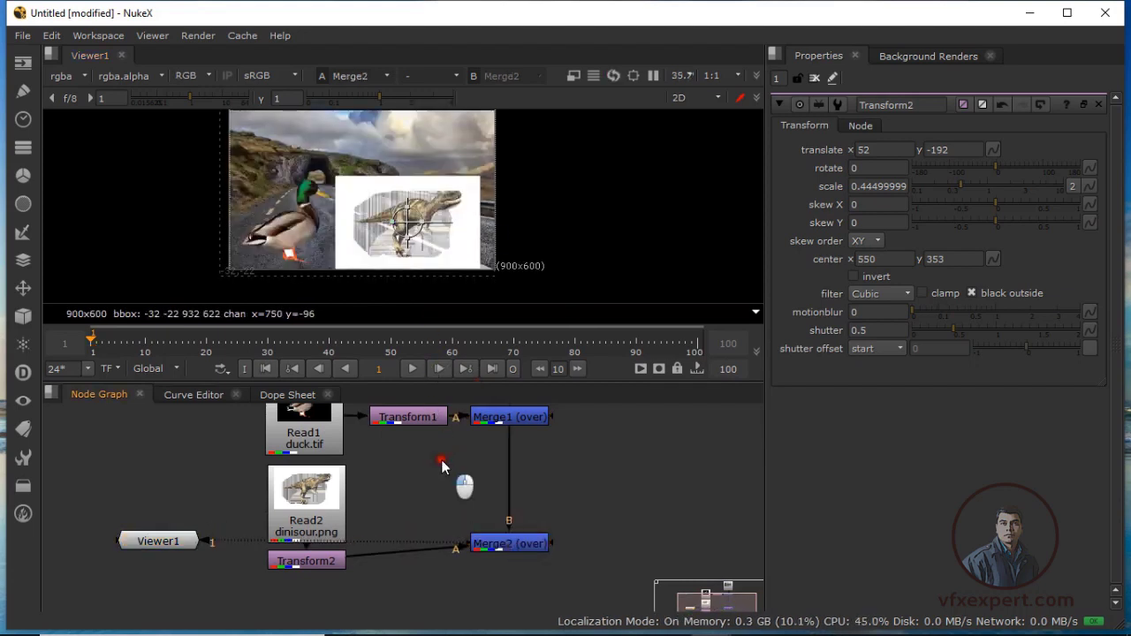
# Step: Place the viewer node directly beneath the second Merge and examine the dinosaur's white surround in the composite
pyautogui.scroll(2, 406, 272)
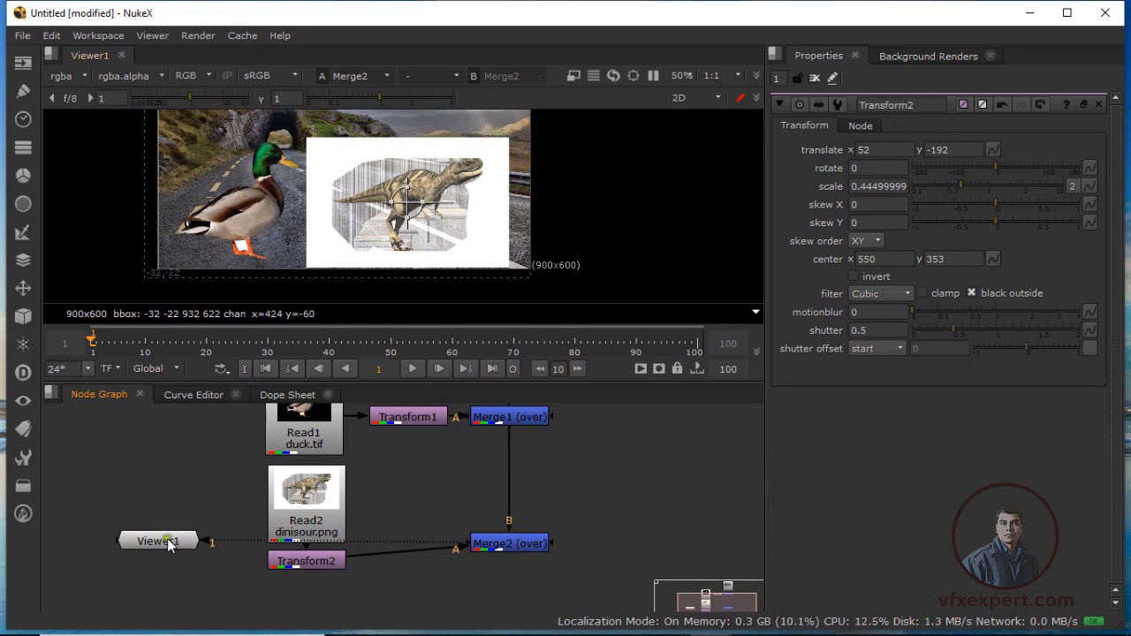
pyautogui.moveTo(170, 545); pyautogui.dragTo(521, 598)
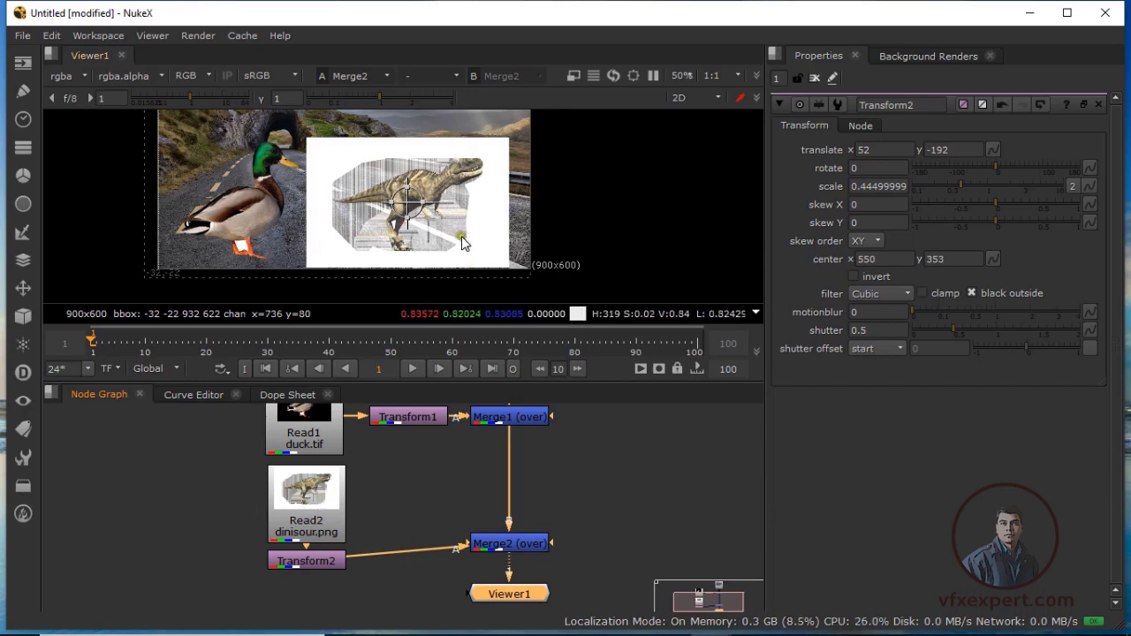
pyautogui.scroll(1, 476, 207)
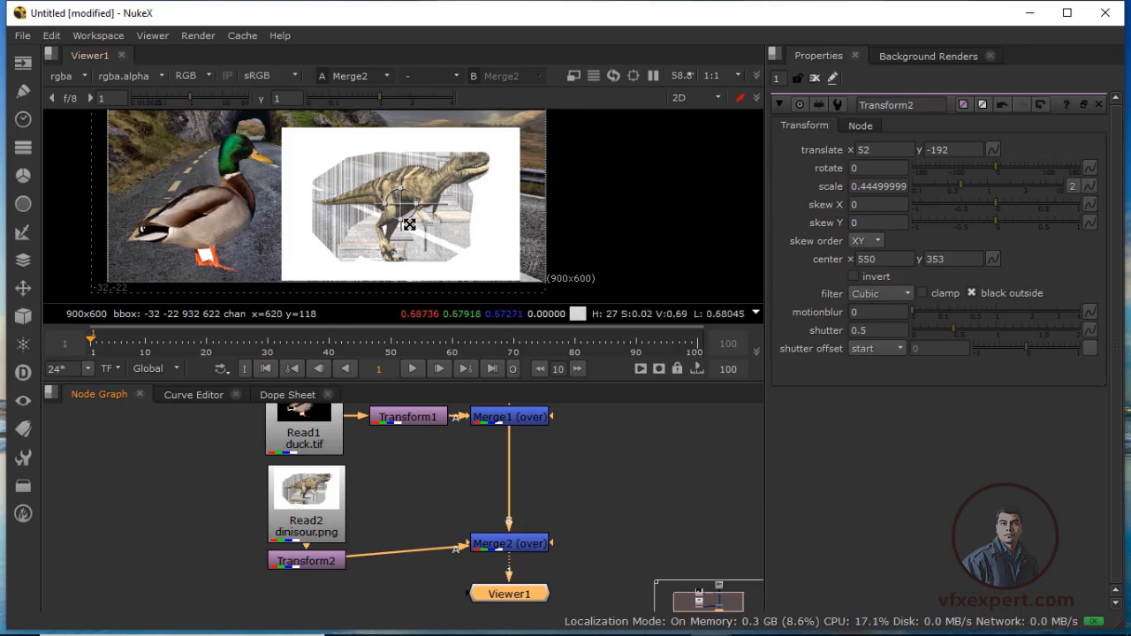
# Step: Open the dinosaur Read node's properties, widen them to show every option, and enable Premultiplied
pyautogui.moveTo(319, 504); pyautogui.dragTo(320, 496)
pyautogui.doubleClick(320, 497)
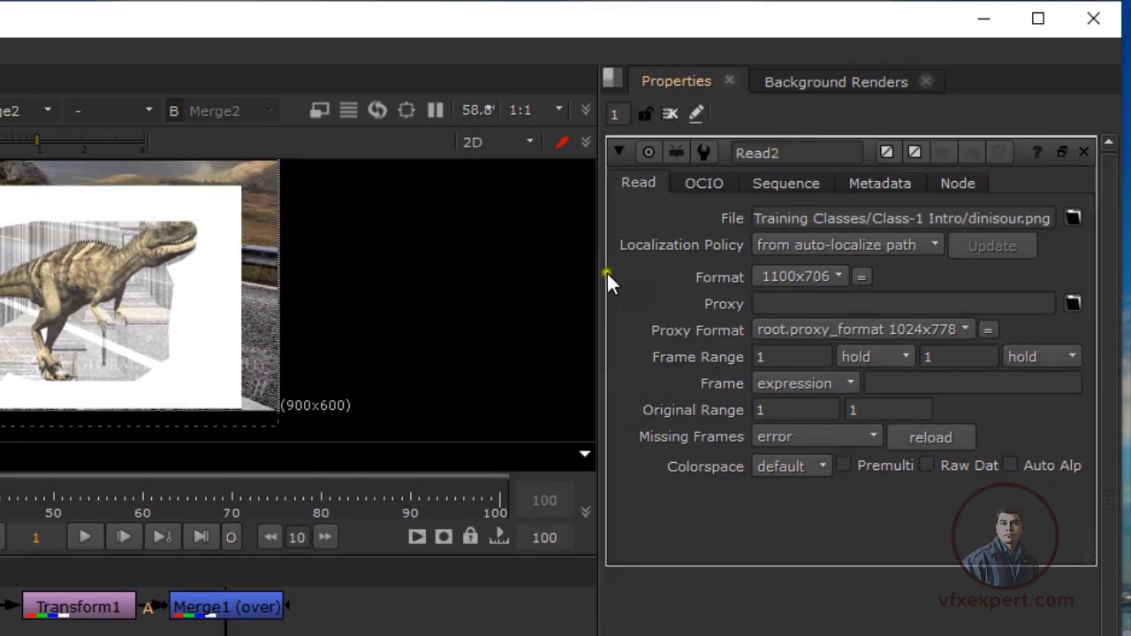
pyautogui.moveTo(599, 268); pyautogui.dragTo(446, 255)
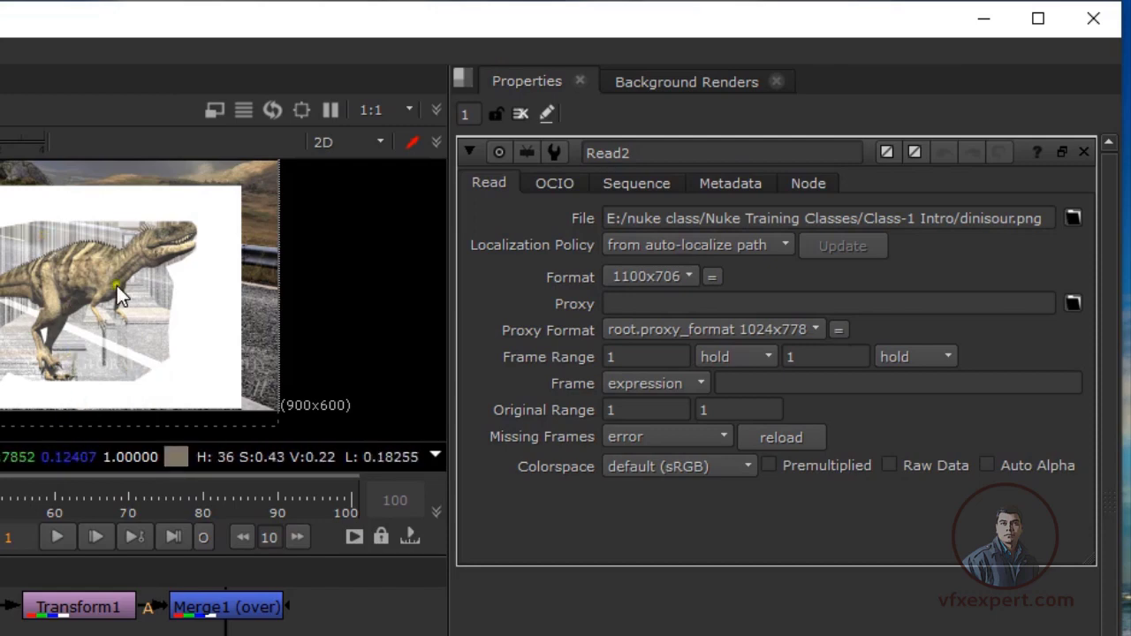
pyautogui.click(197, 216)
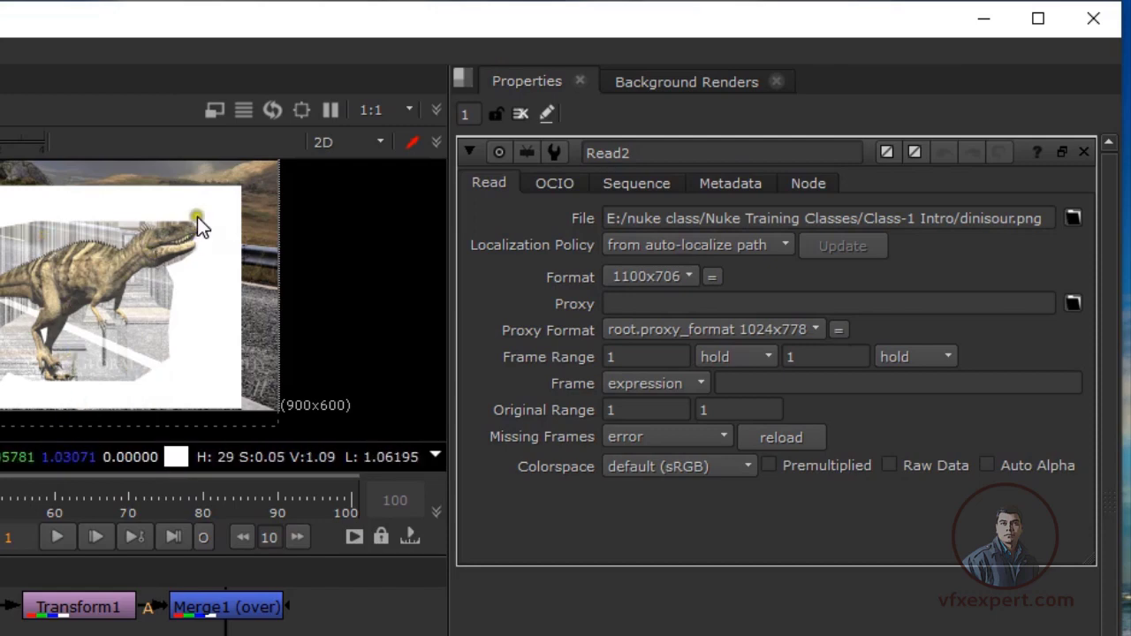
pyautogui.click(97, 319)
pyautogui.click(695, 489)
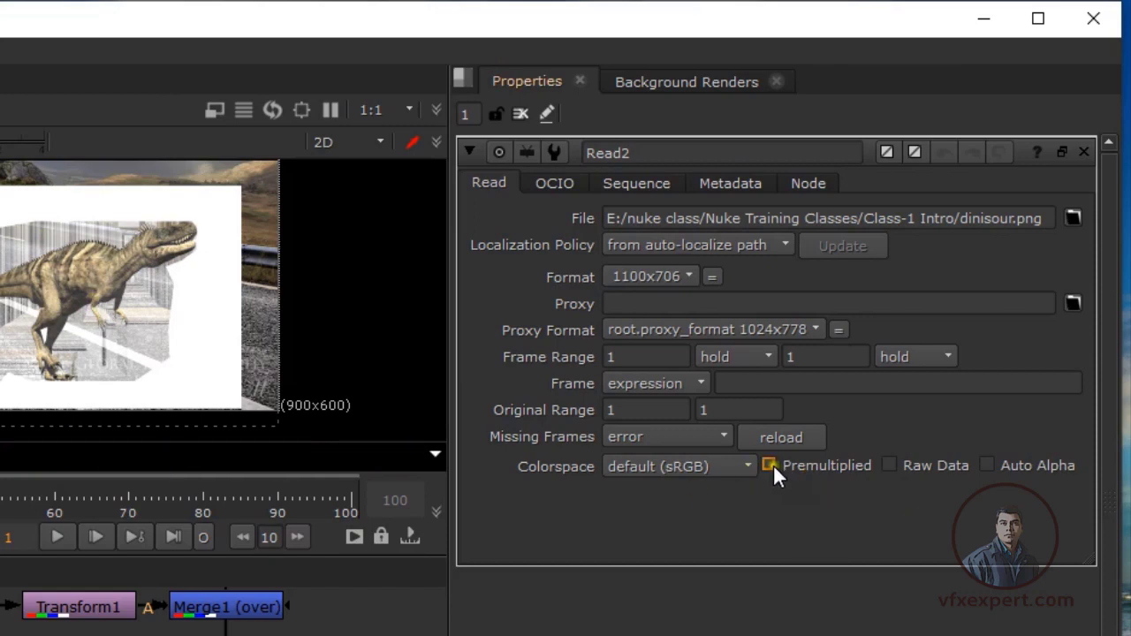
pyautogui.moveTo(774, 471)
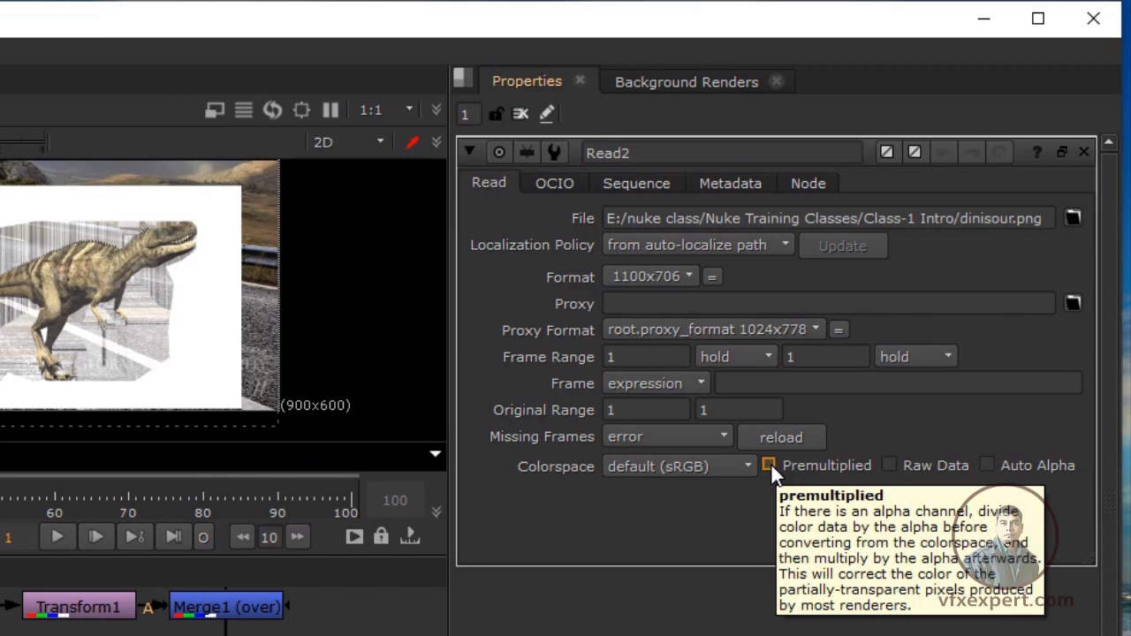
pyautogui.click(769, 466)
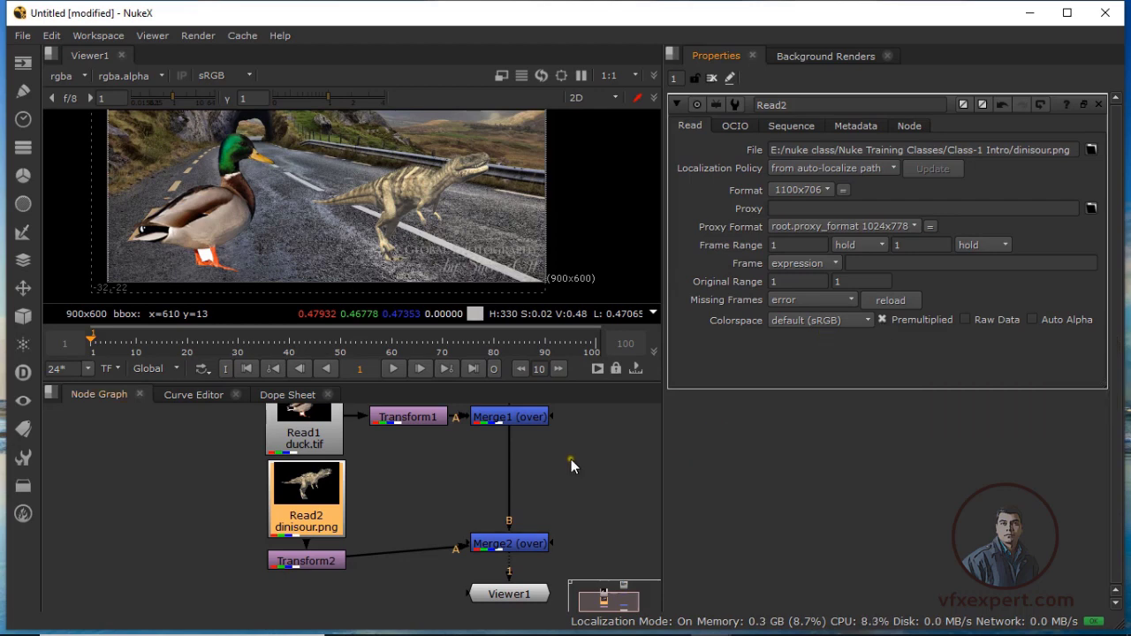
# Step: Examine the node tree from the three Read nodes through both Merges to the viewer, alongside the composited image
pyautogui.click(511, 594)
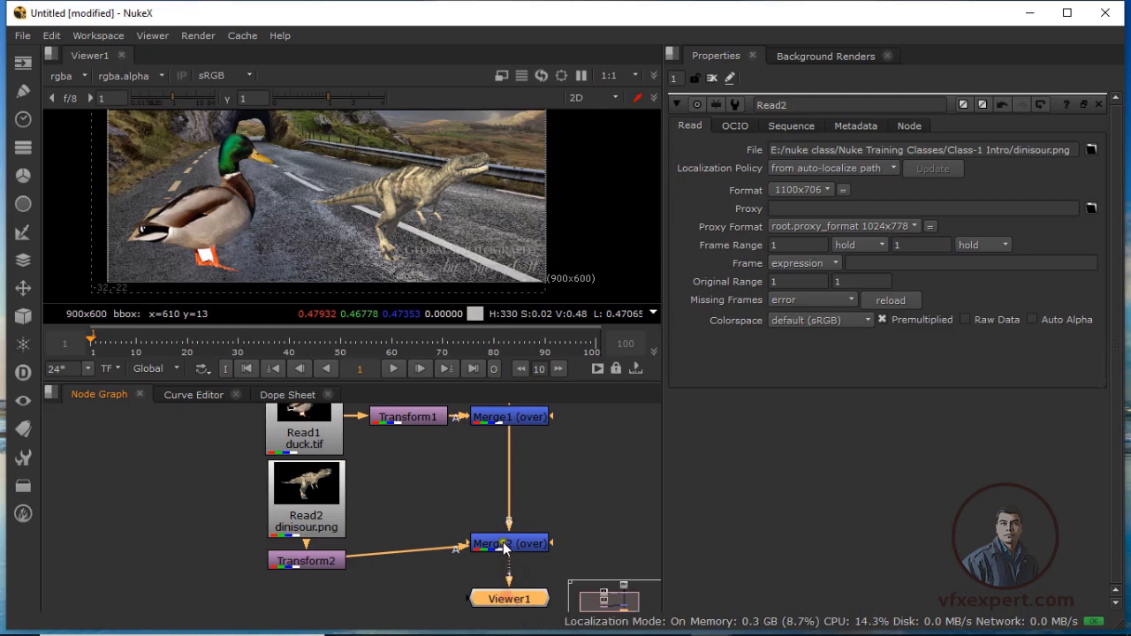
pyautogui.scroll(-1, 457, 495)
pyautogui.scroll(-1, 457, 495)
pyautogui.moveTo(457, 495); pyautogui.dragTo(432, 544, button='middle')
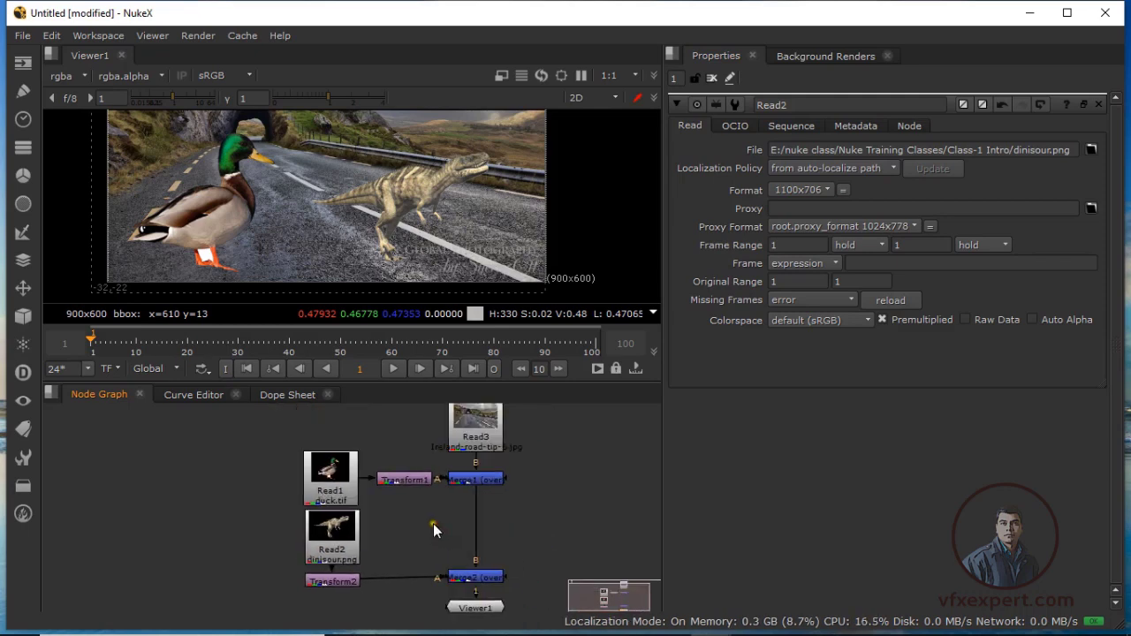
pyautogui.click(467, 447)
pyautogui.scroll(1, 460, 579)
pyautogui.moveTo(551, 424); pyautogui.dragTo(501, 421, button='middle')
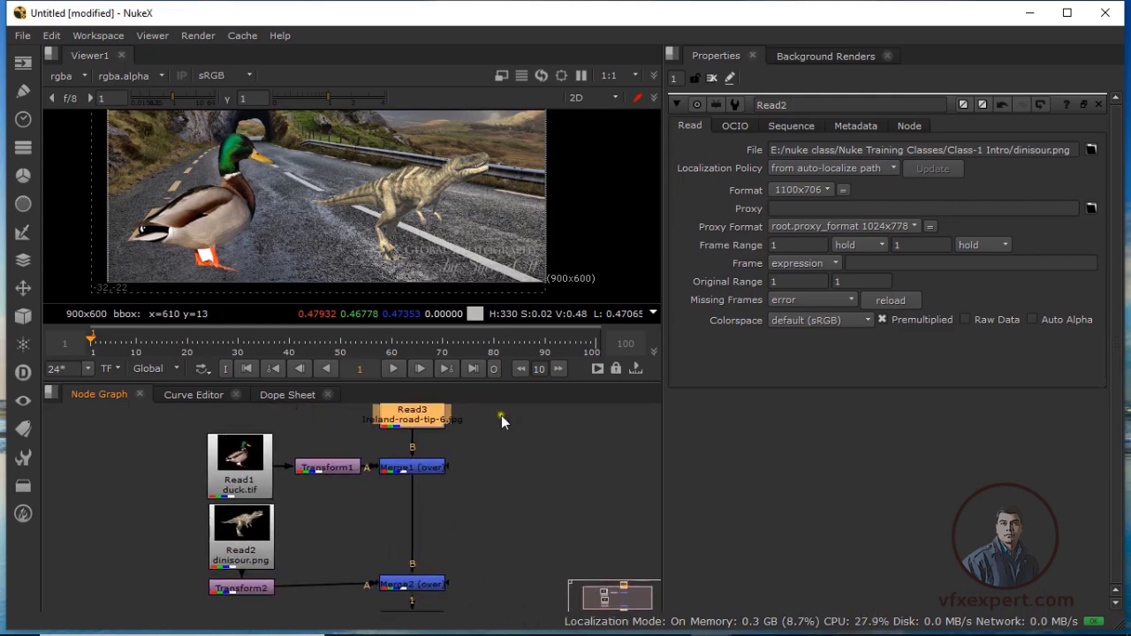
pyautogui.moveTo(522, 383); pyautogui.dragTo(521, 357)
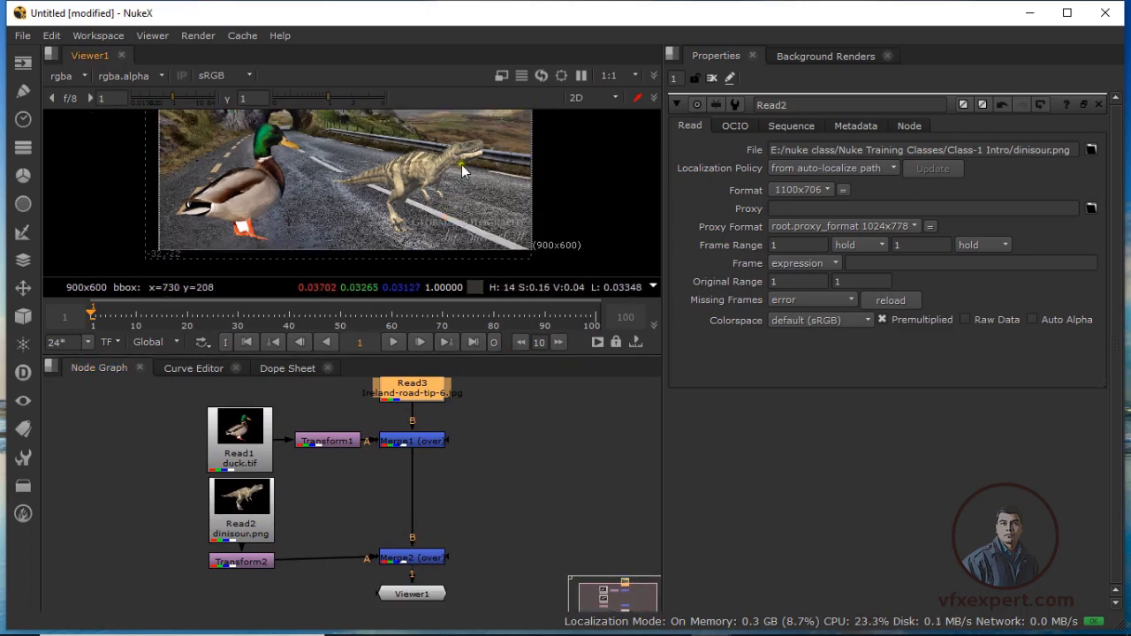
# Step: Open the dinosaur's Transform node and enlarge the dinosaur in the composite to a scale of about 0.651
pyautogui.click(257, 561)
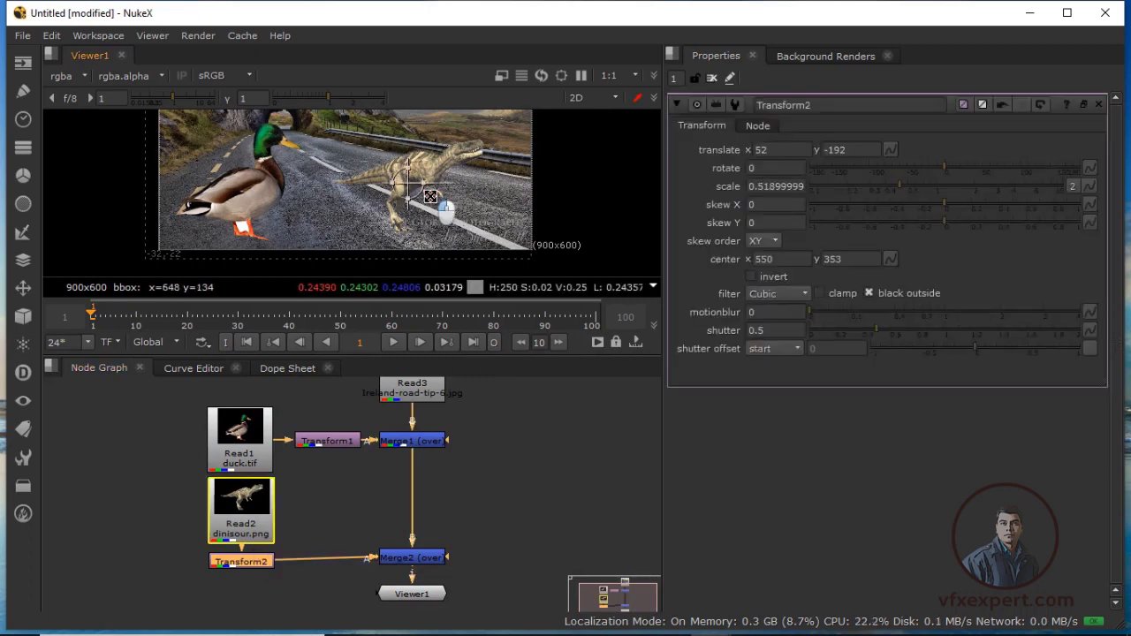
pyautogui.moveTo(428, 204); pyautogui.dragTo(437, 204)
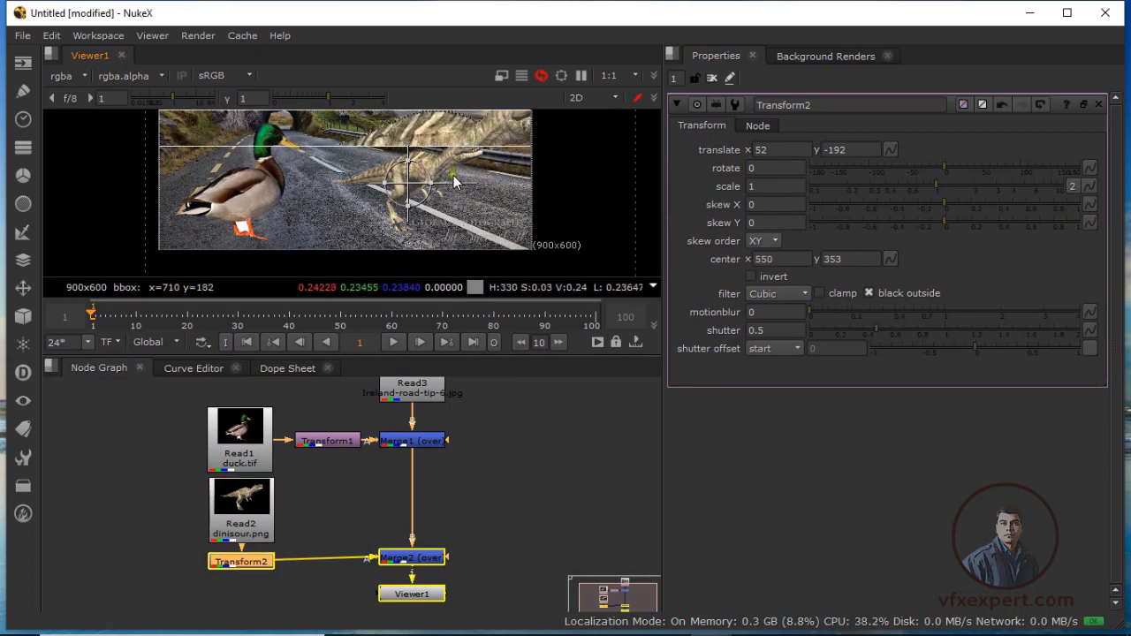
pyautogui.moveTo(432, 194); pyautogui.dragTo(438, 202)
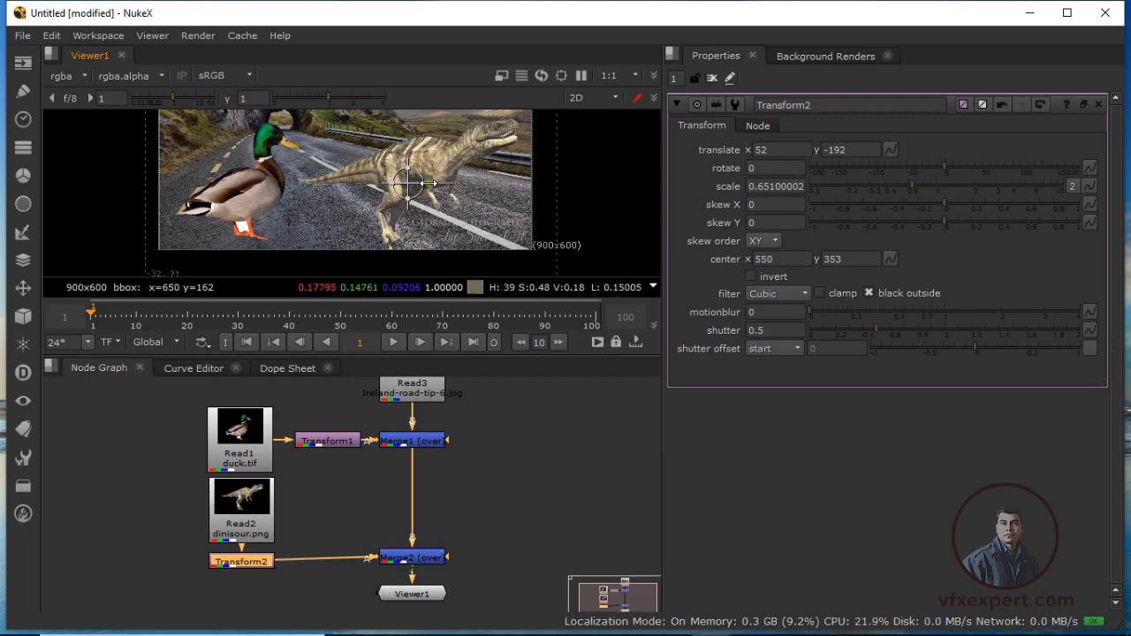
# Step: Mirror the dinosaur horizontally to face the duck, with width scale about -0.651, and move it to translate x 92, y -182
pyautogui.moveTo(432, 183); pyautogui.dragTo(398, 186)
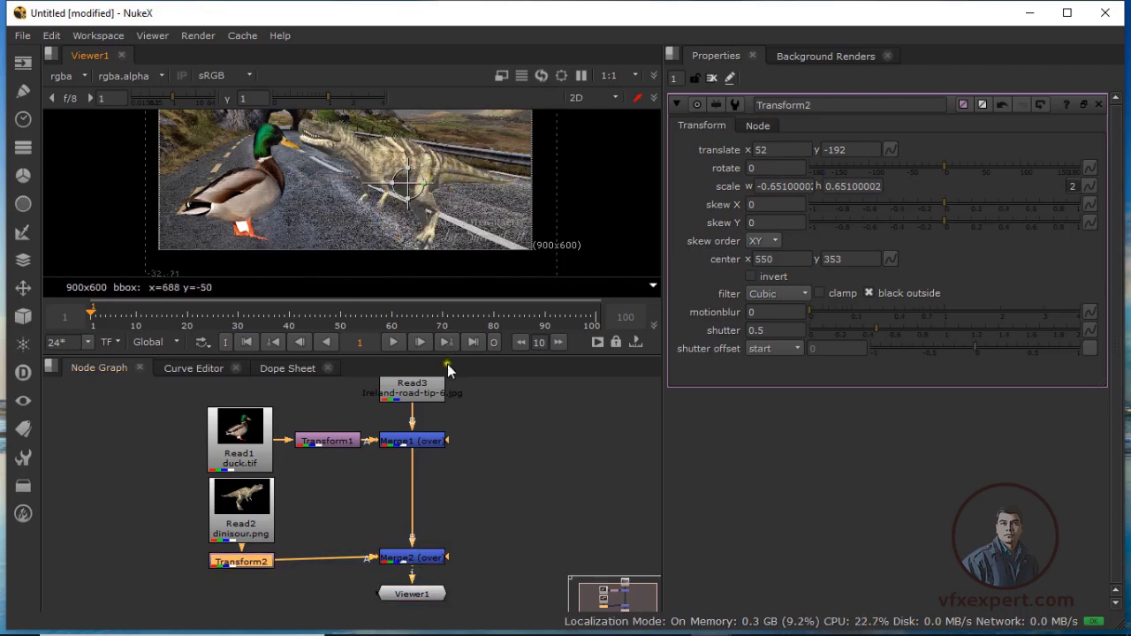
pyautogui.moveTo(447, 353); pyautogui.dragTo(447, 373)
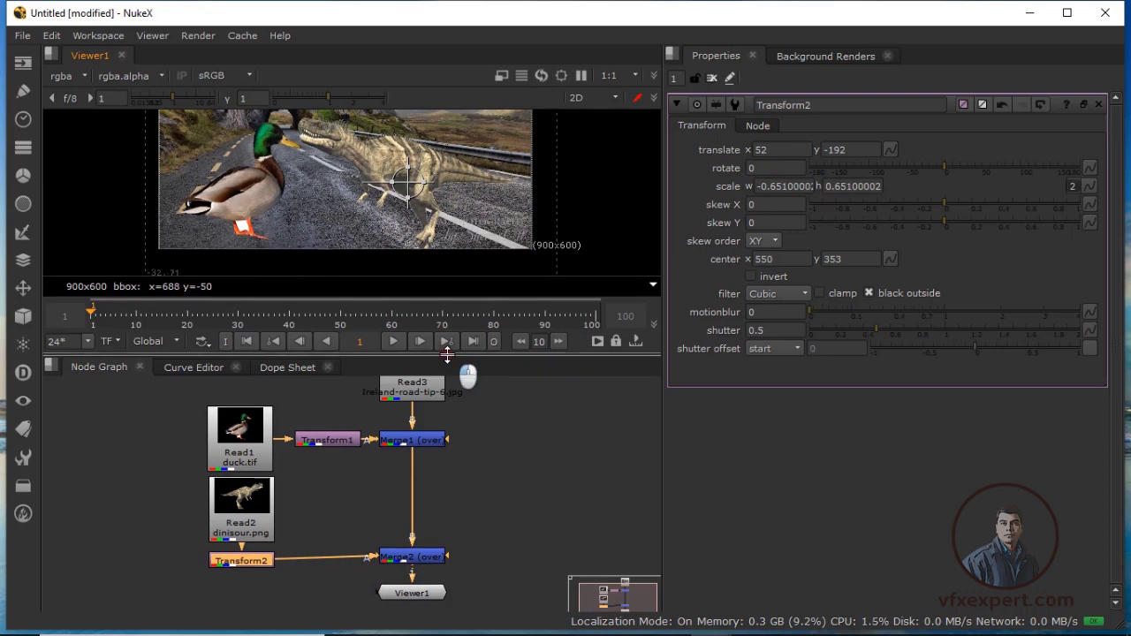
pyautogui.moveTo(408, 201)
pyautogui.mouseDown()
pyautogui.moveTo(443, 197)
pyautogui.moveTo(425, 196)
pyautogui.mouseUp()
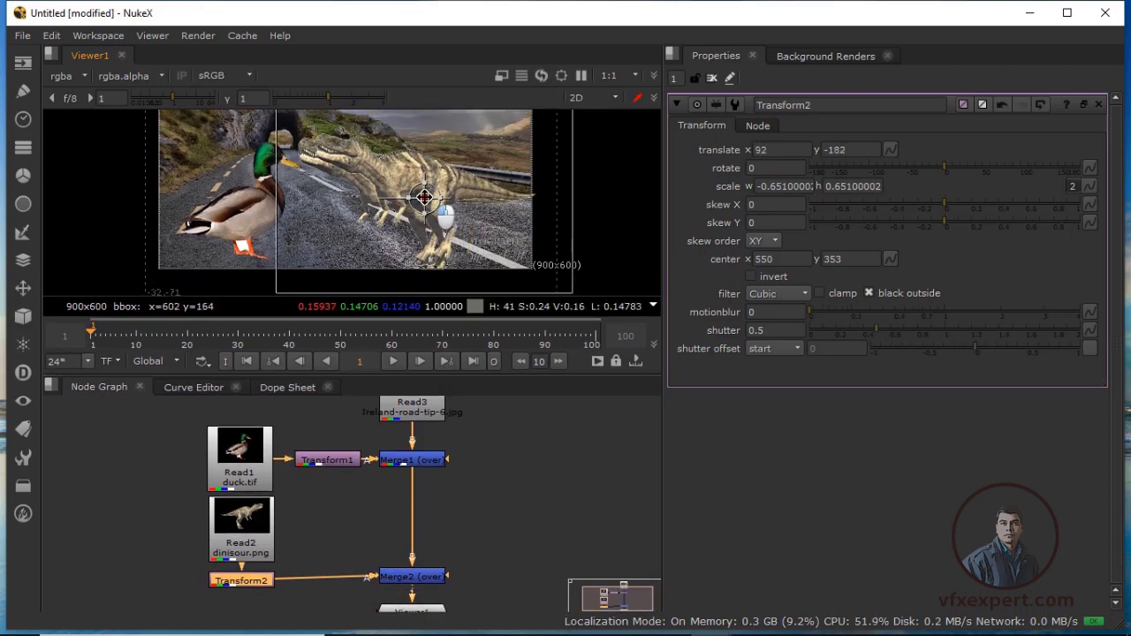
pyautogui.click(491, 411)
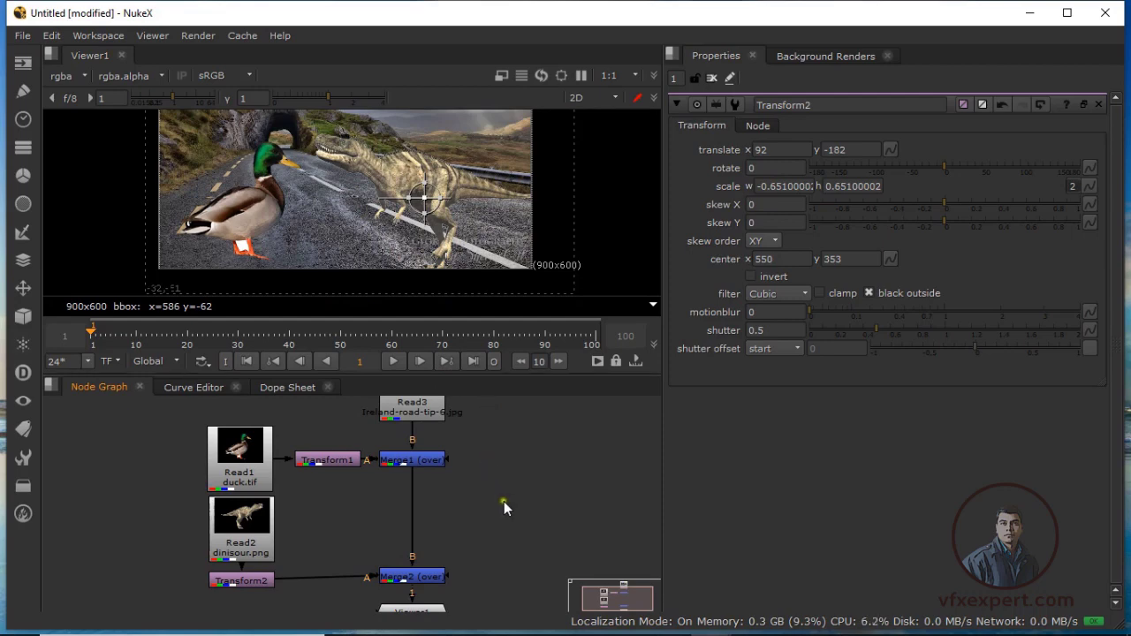
pyautogui.scroll(-2, 504, 501)
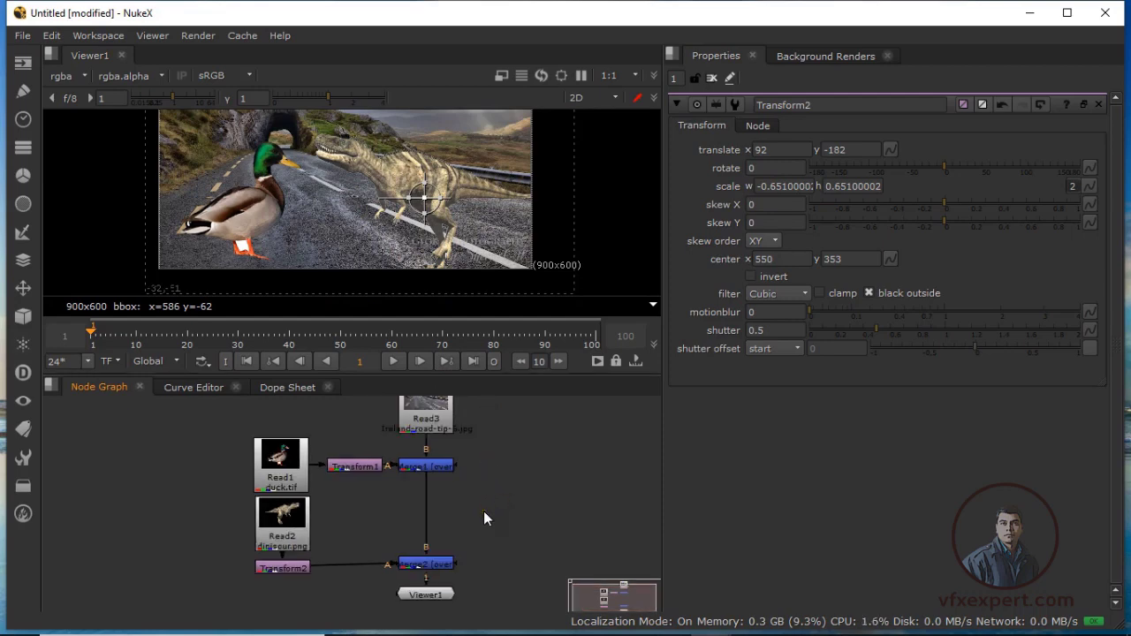
pyautogui.scroll(1, 391, 481)
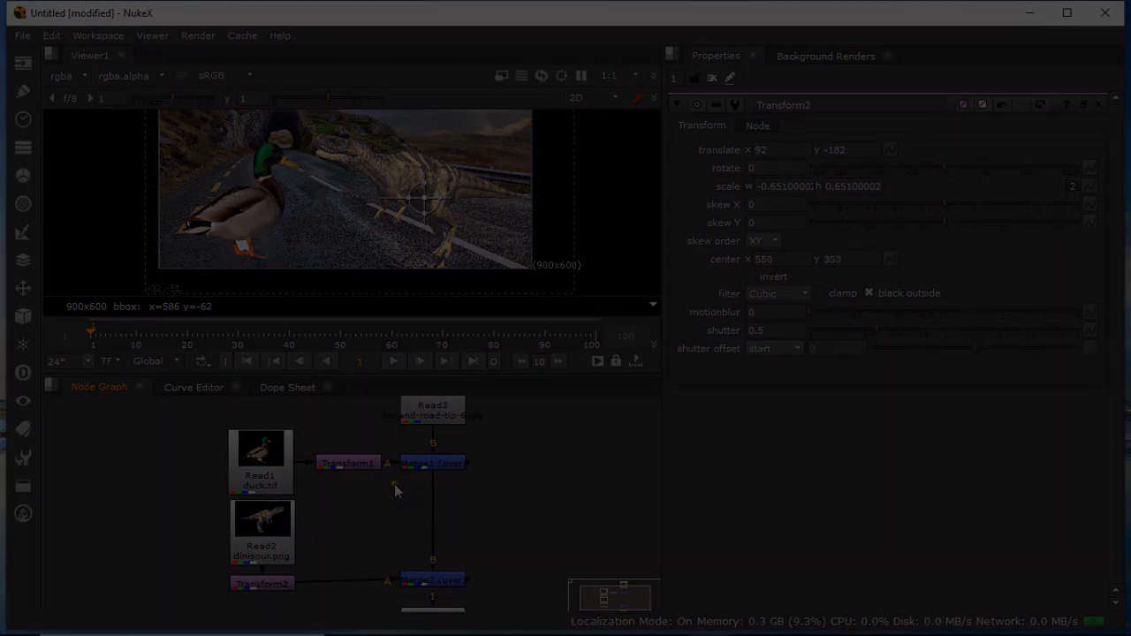